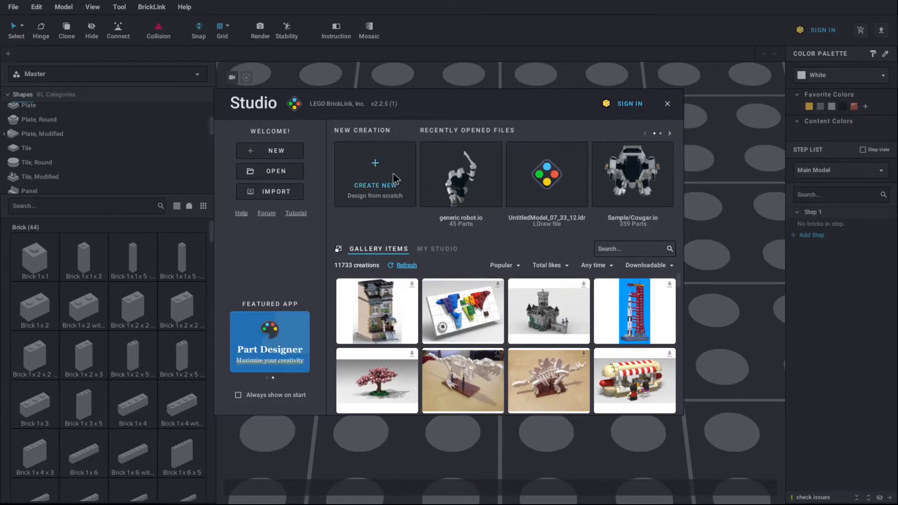
- Look through the gallery creations on the welcome screen and start a new empty model
scroll(515, 371, down, 2)
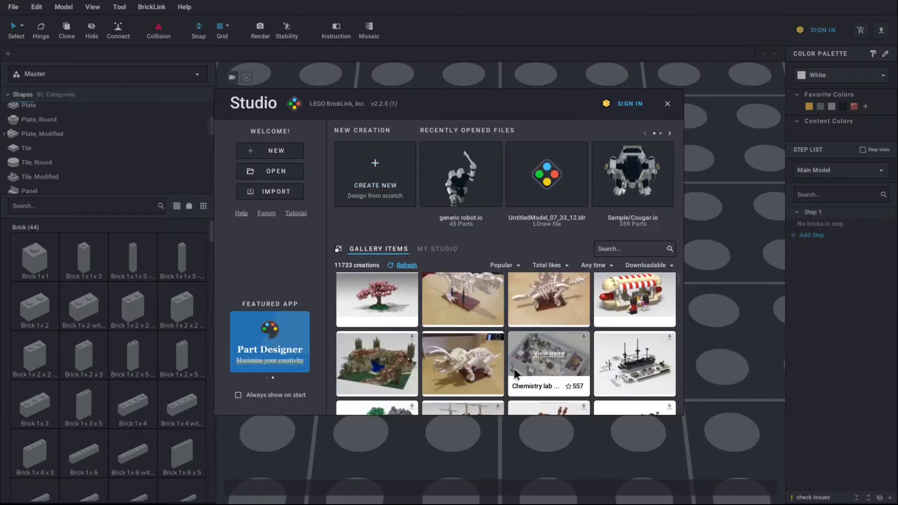
scroll(494, 370, up, 3)
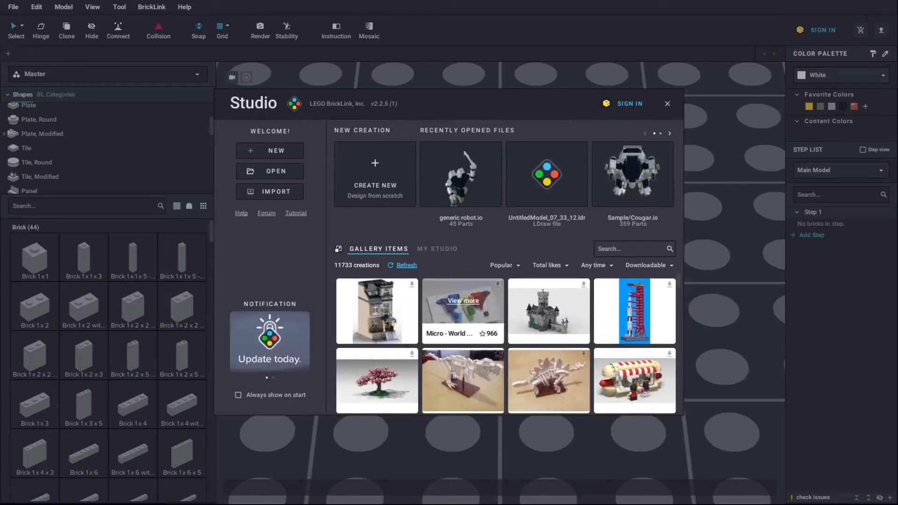
click(273, 155)
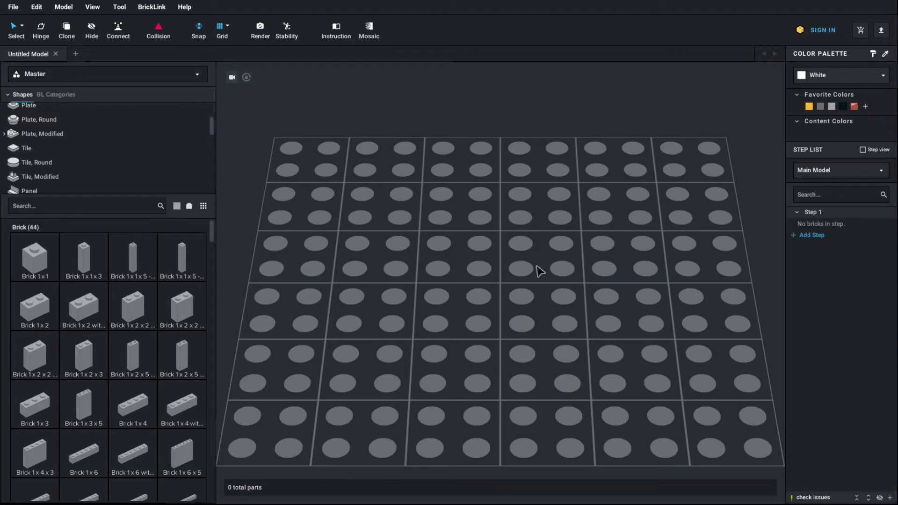
- Examine the empty building grid from different angles and zoom levels
mouse_move(580, 307)
right_down()
mouse_move(543, 305)
mouse_move(594, 301)
mouse_move(569, 307)
mouse_move(568, 289)
mouse_move(569, 310)
mouse_move(574, 299)
mouse_move(593, 304)
mouse_move(569, 304)
right_up()
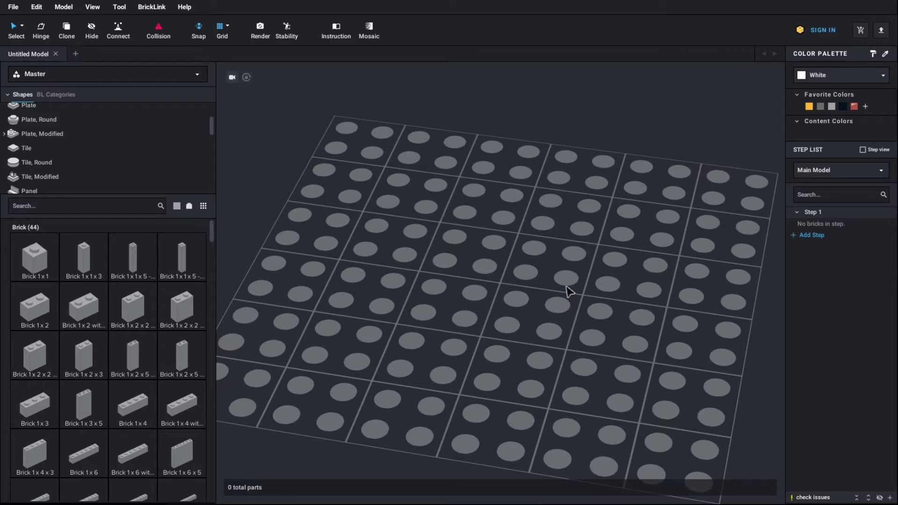
scroll(473, 292, down, 2)
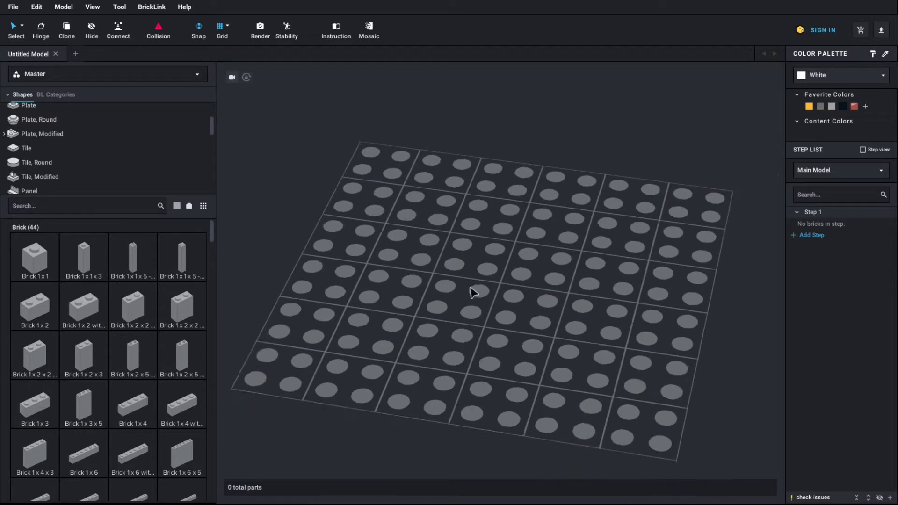
scroll(473, 292, down, 1)
scroll(473, 292, up, 4)
scroll(473, 292, down, 3)
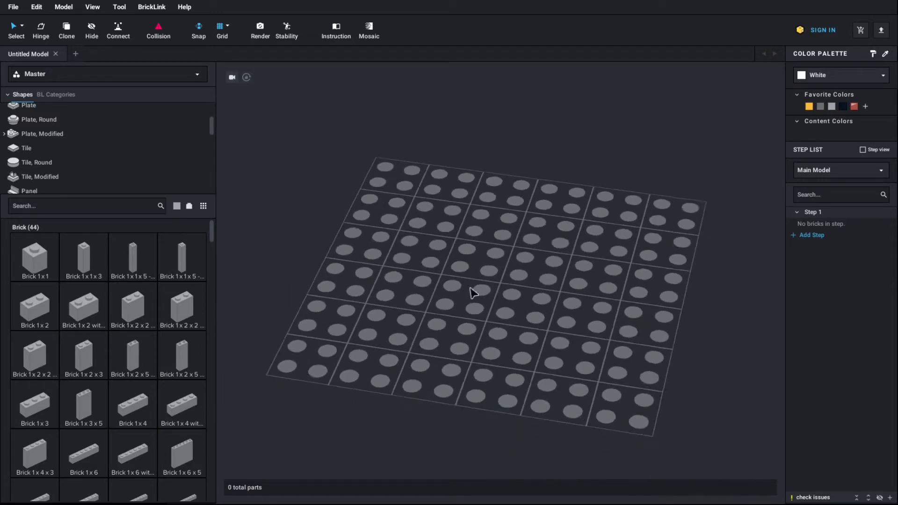
scroll(473, 291, up, 3)
scroll(473, 292, down, 2)
scroll(473, 292, up, 1)
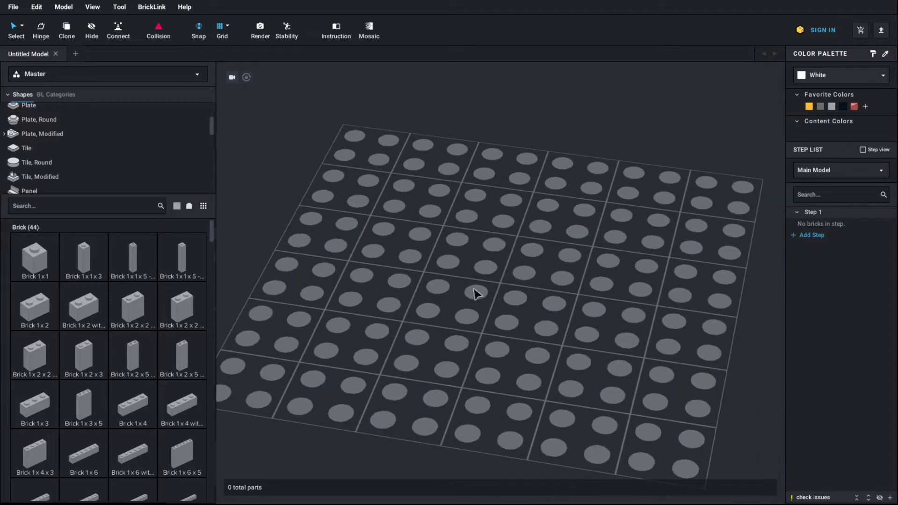
right_drag(474, 289, 470, 258)
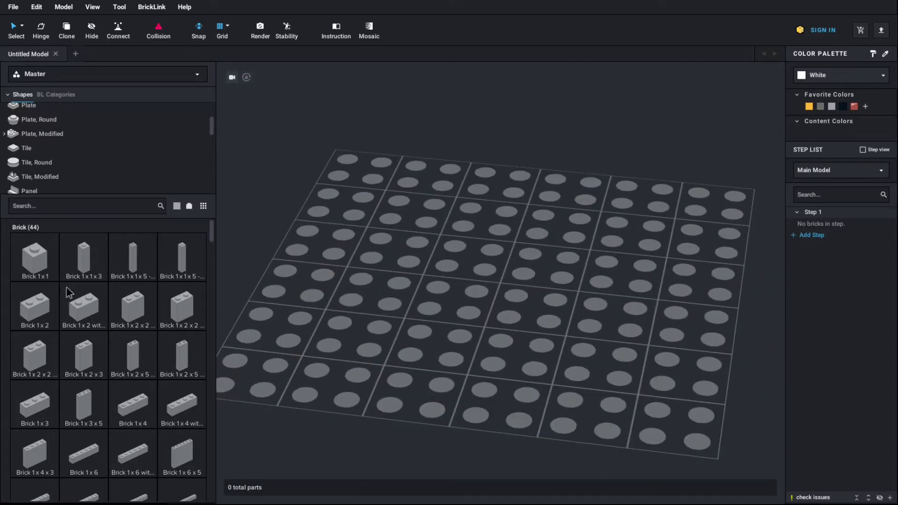
- Browse the parts library's shape categories and the available parts in the Brick category
scroll(87, 163, up, 4)
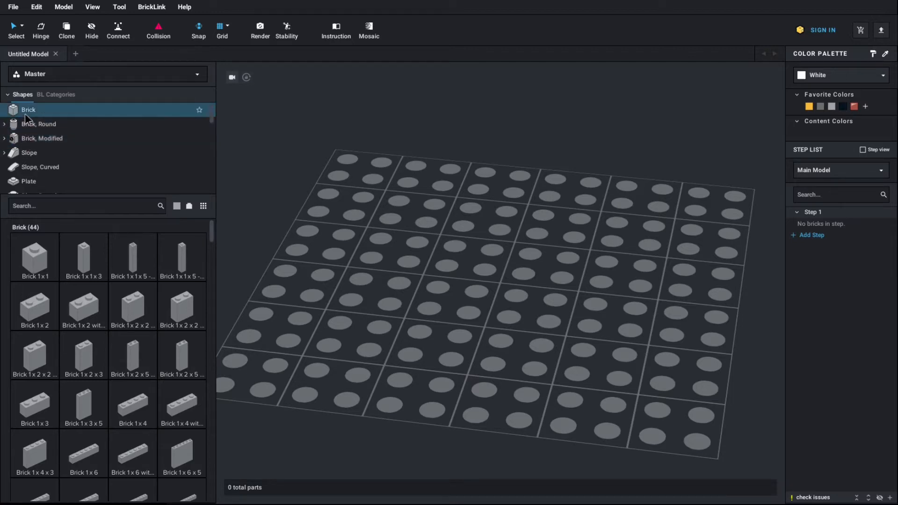
scroll(36, 173, down, 1)
scroll(36, 173, down, 2)
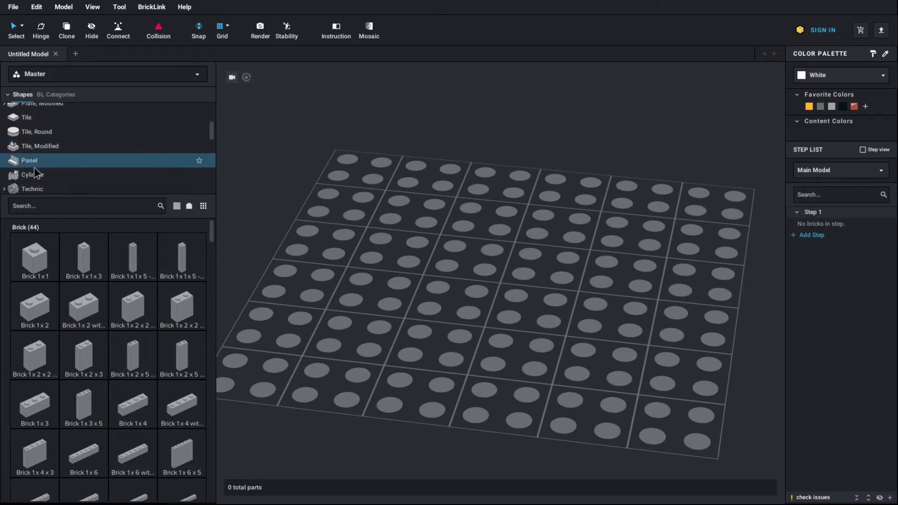
scroll(36, 173, up, 2)
scroll(36, 173, up, 2)
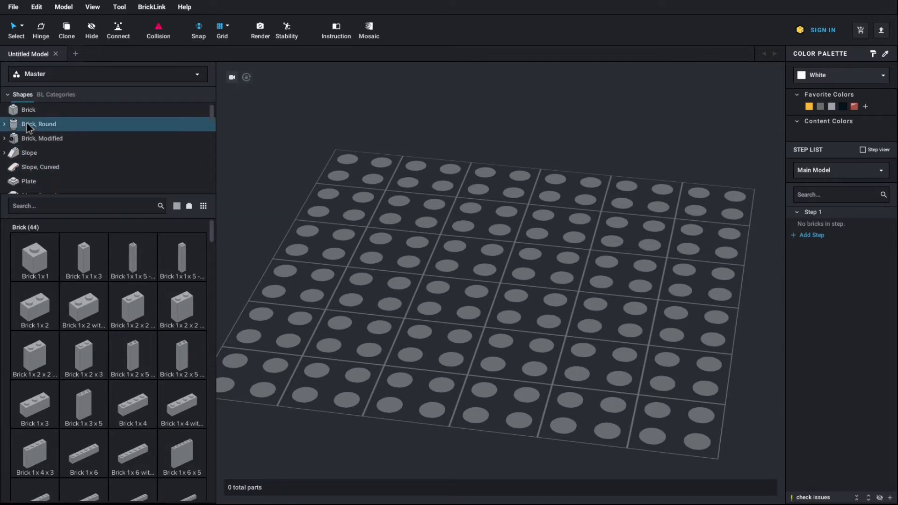
scroll(29, 153, down, 2)
scroll(30, 154, down, 10)
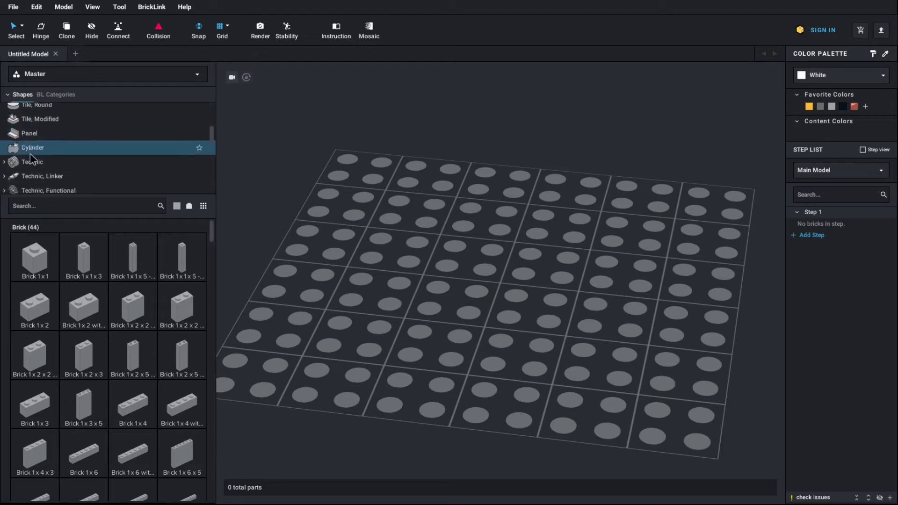
scroll(31, 157, down, 8)
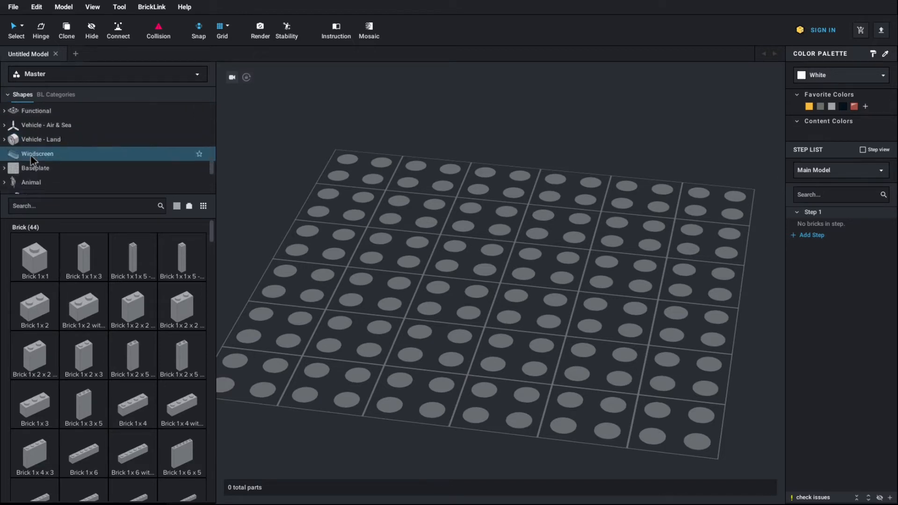
scroll(30, 156, down, 2)
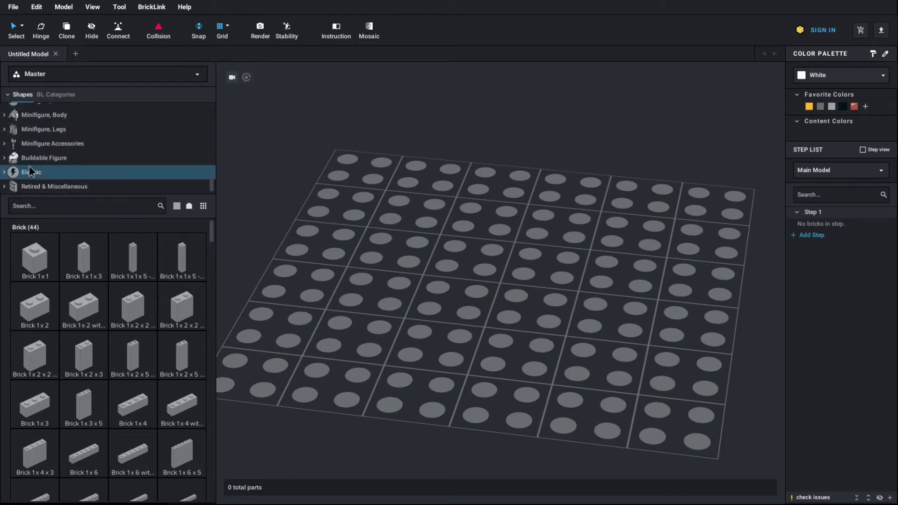
scroll(32, 169, up, 4)
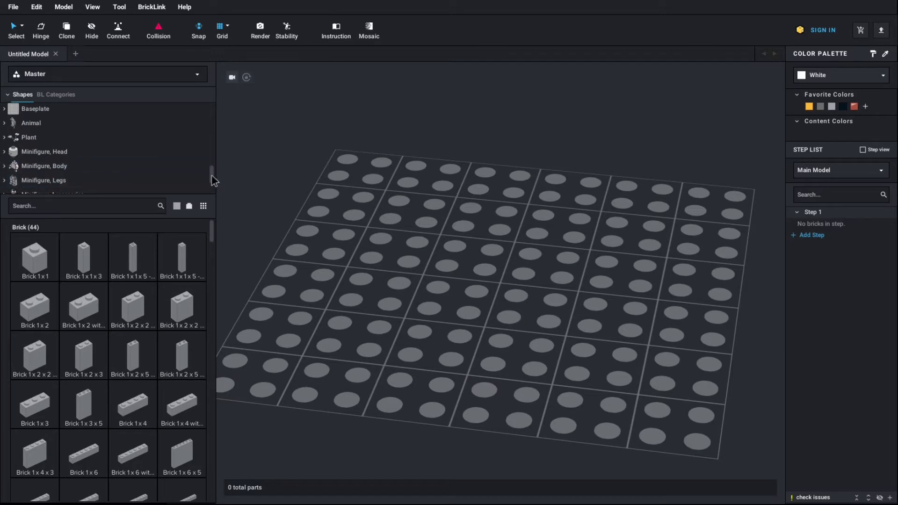
drag(212, 176, 207, 108)
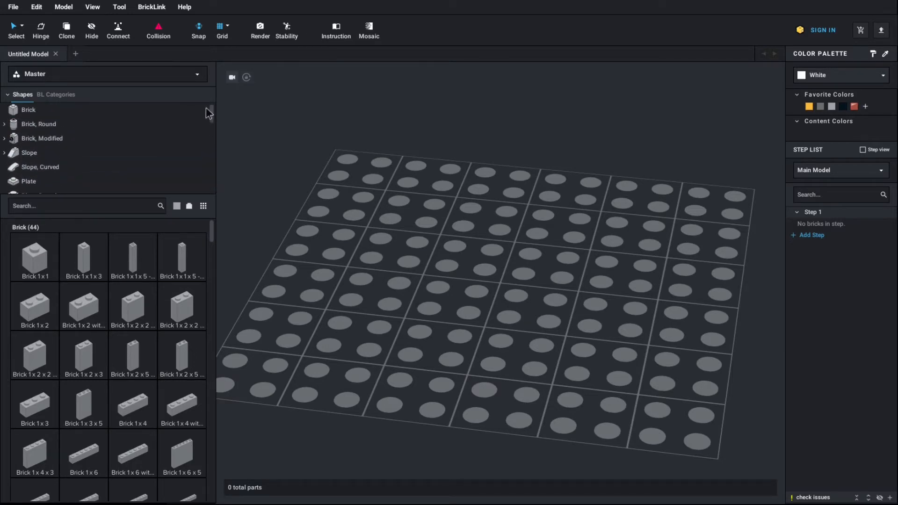
scroll(43, 157, down, 1)
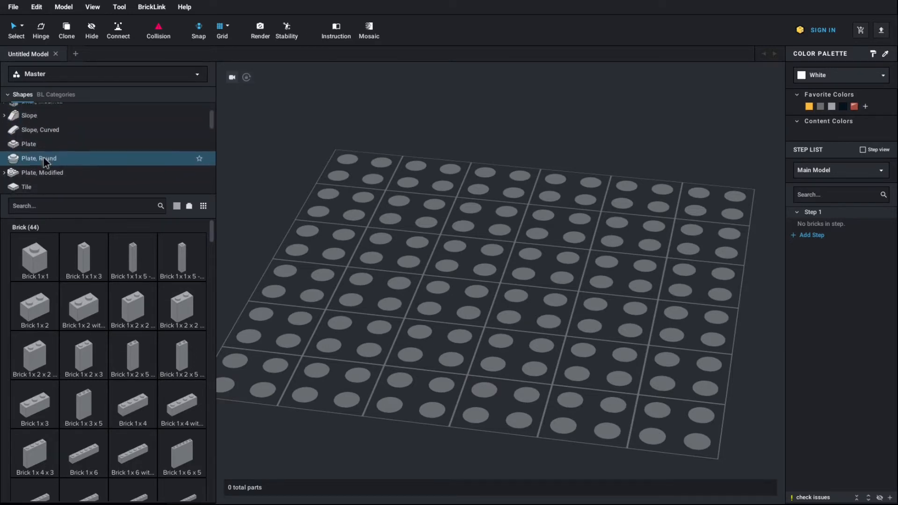
scroll(44, 157, up, 2)
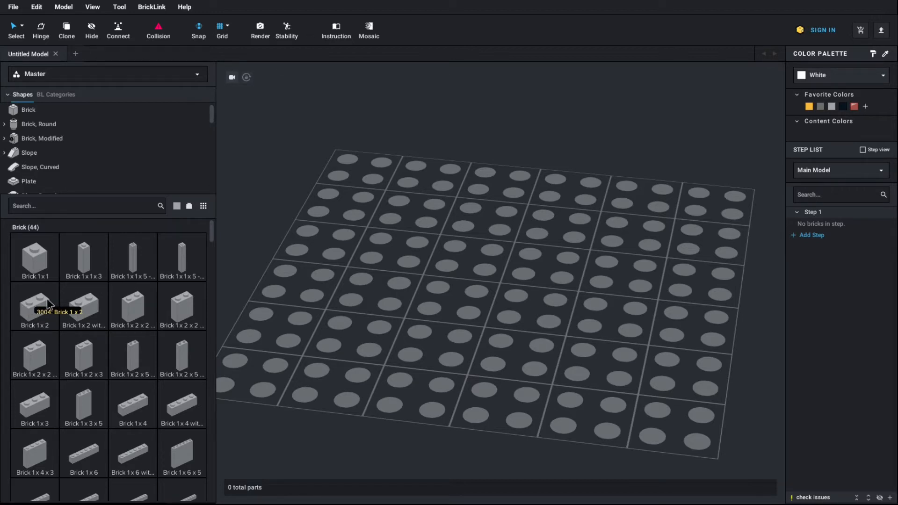
scroll(49, 303, down, 5)
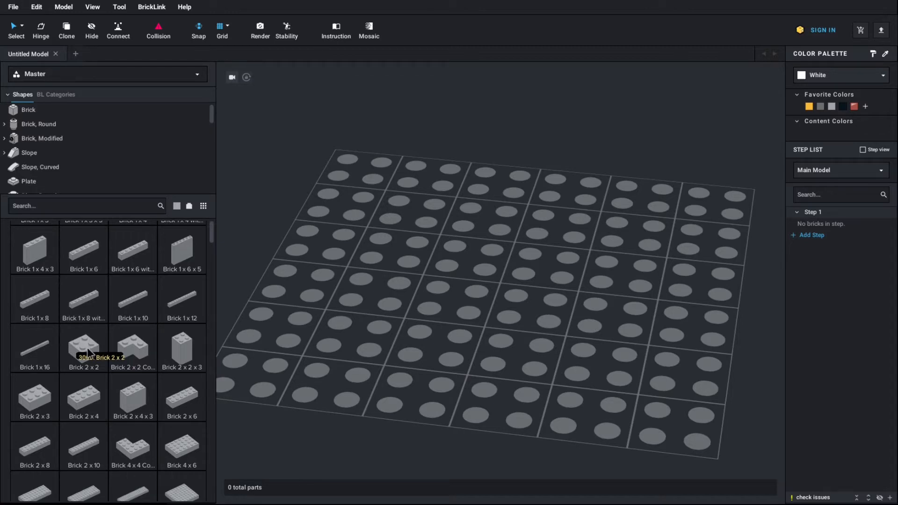
scroll(88, 352, up, 5)
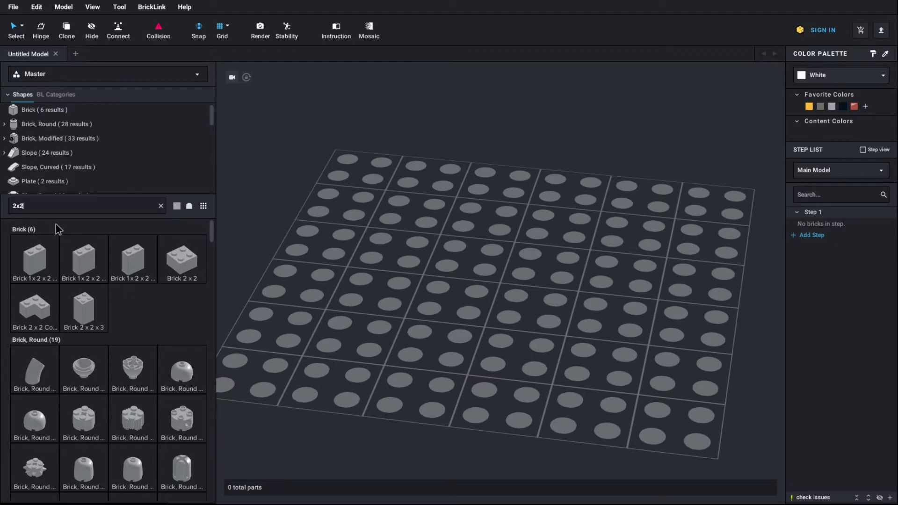
- Search the parts library for "2x2 plate", look over the matching parts and clear the search
text(e)
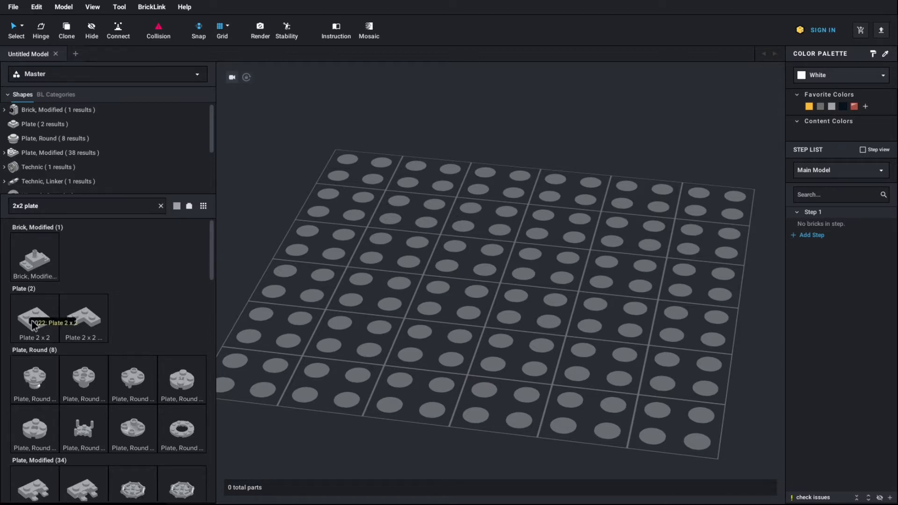
scroll(34, 326, down, 1)
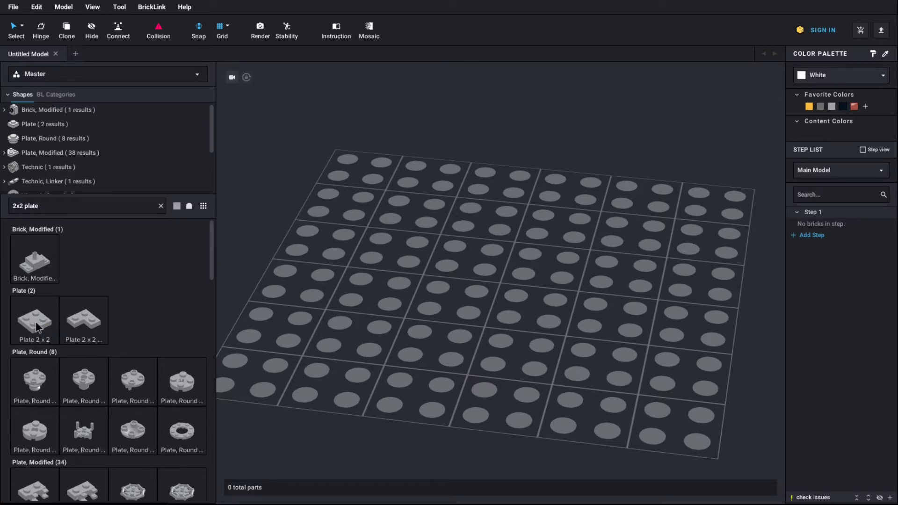
scroll(36, 326, up, 1)
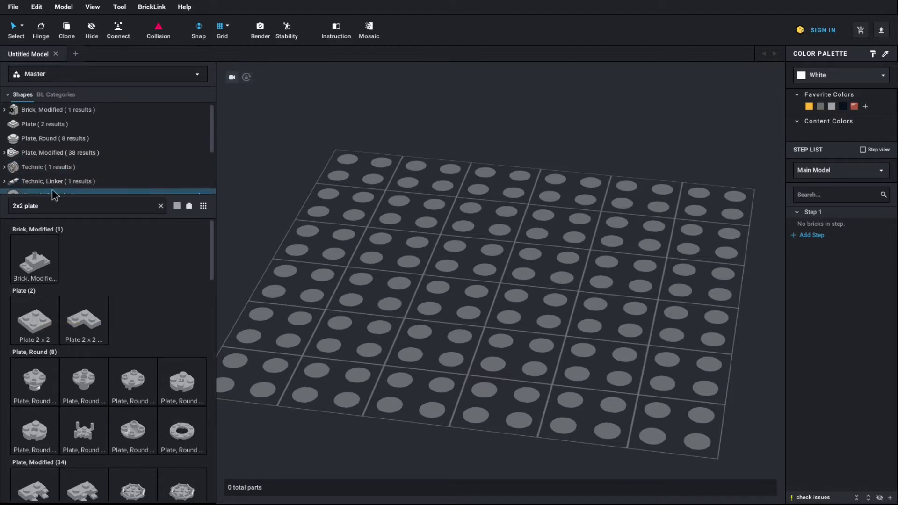
click(161, 207)
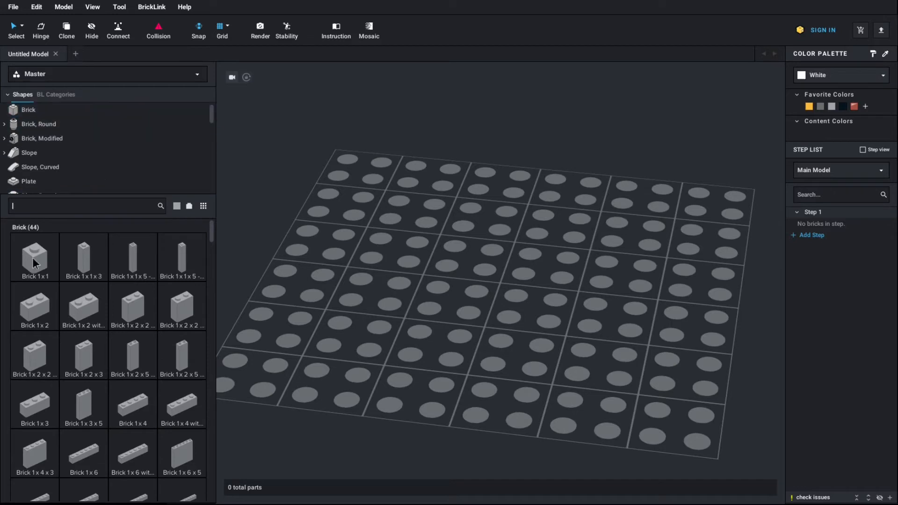
- Place a Brick 2 x 2 Corner on the grid and delete the extra copy of it
scroll(58, 297, down, 3)
scroll(58, 298, down, 1)
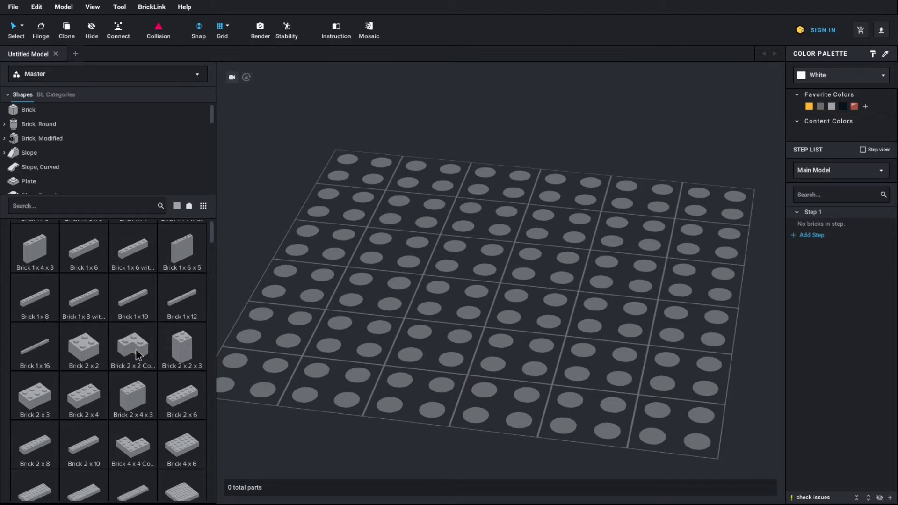
mouse_move(137, 356)
mouse_down()
mouse_move(310, 292)
mouse_move(491, 253)
mouse_move(499, 269)
mouse_move(455, 237)
mouse_move(538, 247)
mouse_move(341, 315)
mouse_move(458, 326)
mouse_move(419, 306)
mouse_move(384, 229)
mouse_move(377, 256)
mouse_move(394, 267)
mouse_up()
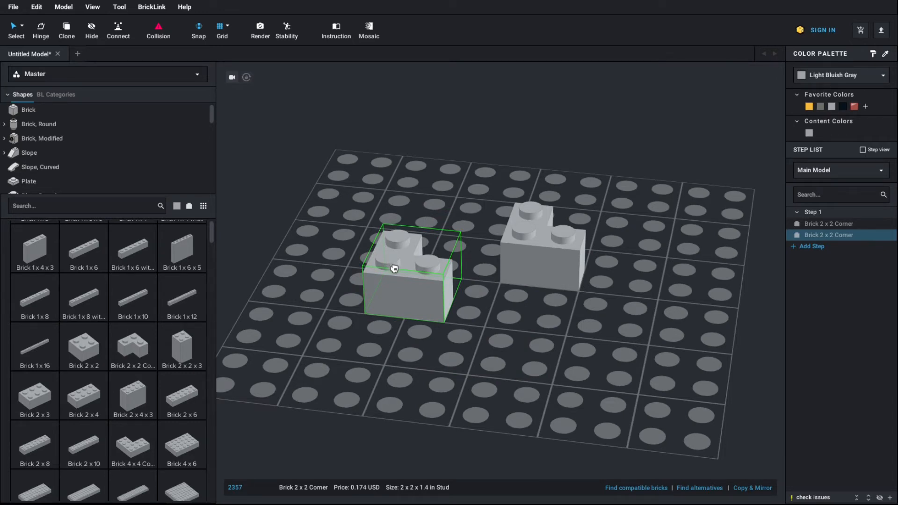
key(Delete)
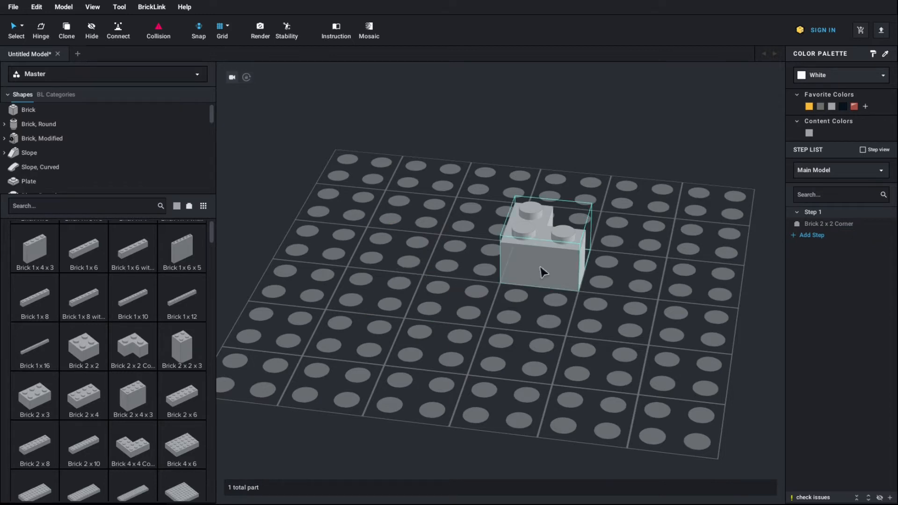
- Move the corner brick to the back edge of the grid and back toward the middle
right_drag(633, 241, 381, 251)
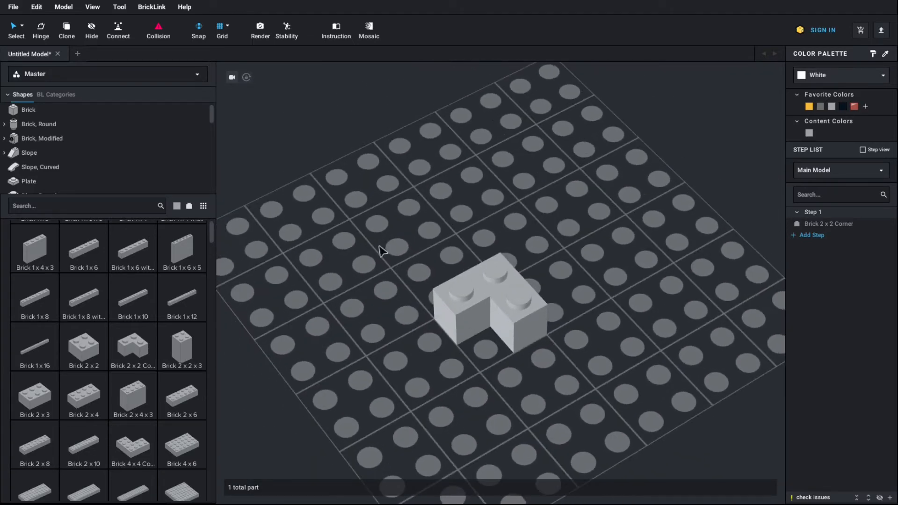
click(498, 295)
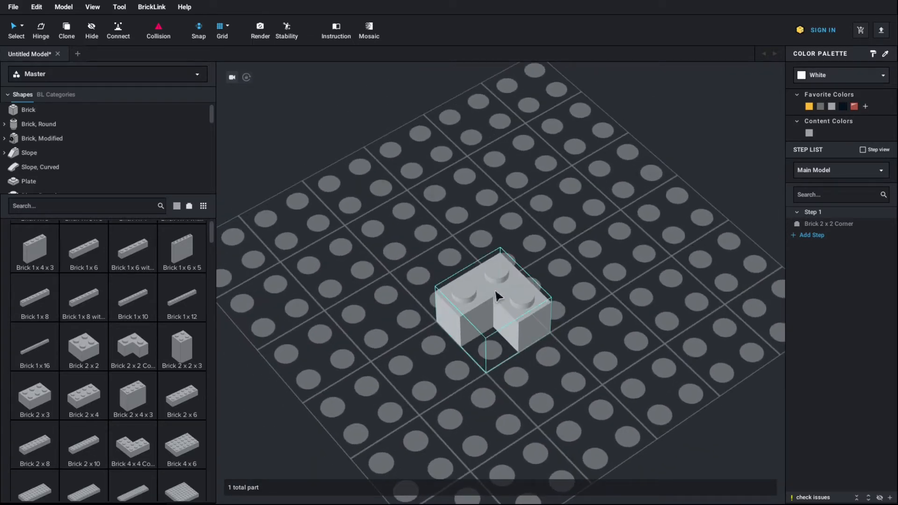
drag(497, 296, 460, 184)
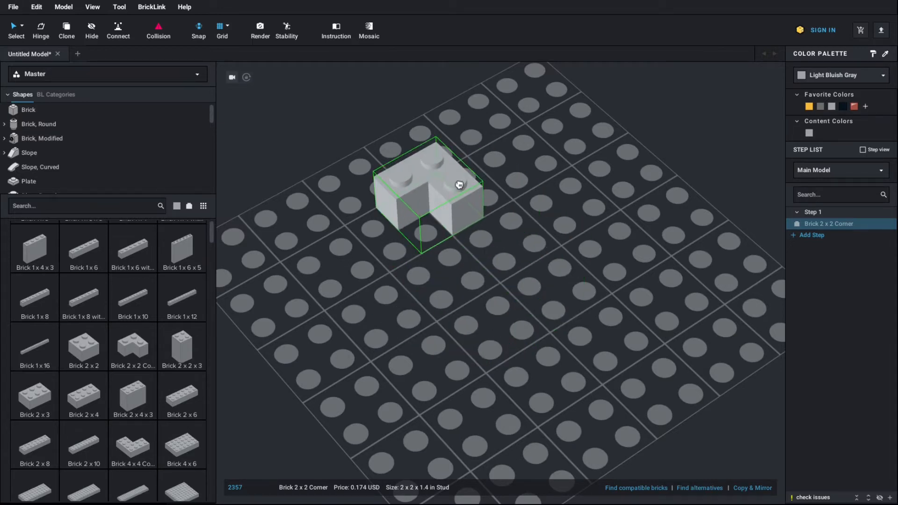
click(433, 181)
drag(452, 187, 501, 235)
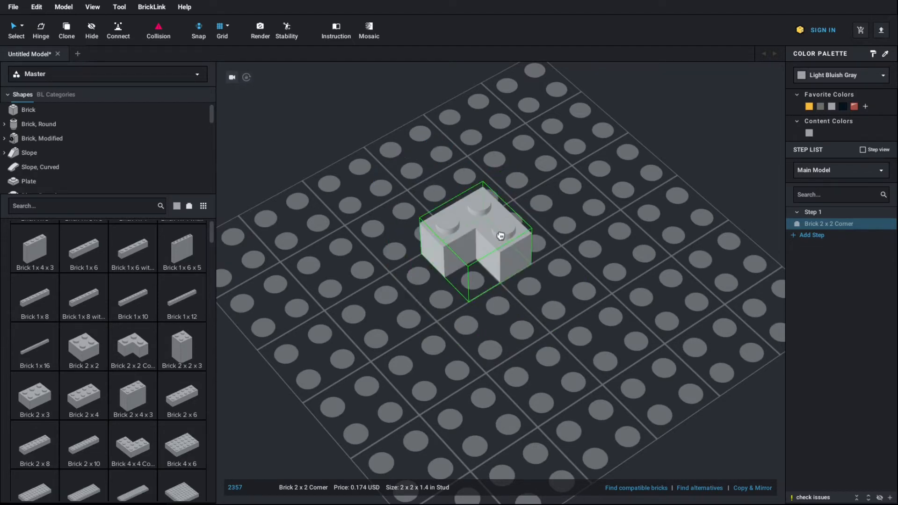
- Rotate the corner brick through a full turn about its vertical axis in quarter-turn increments
right_drag(501, 236, 501, 228)
key(Right)
key(Right)
key(Right)
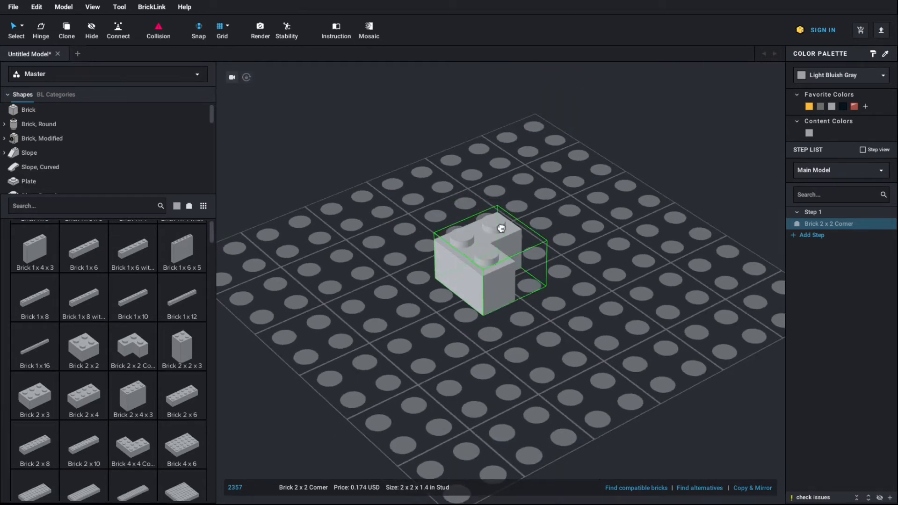
key(Right)
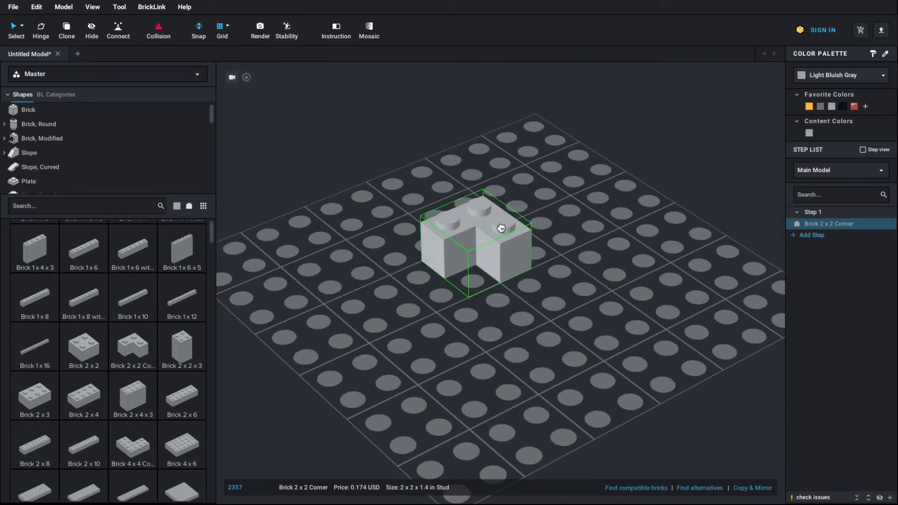
- Tip the corner brick onto its side in quarter turns so that its studs face the front
drag(501, 228, 503, 234)
right_drag(503, 234, 500, 234)
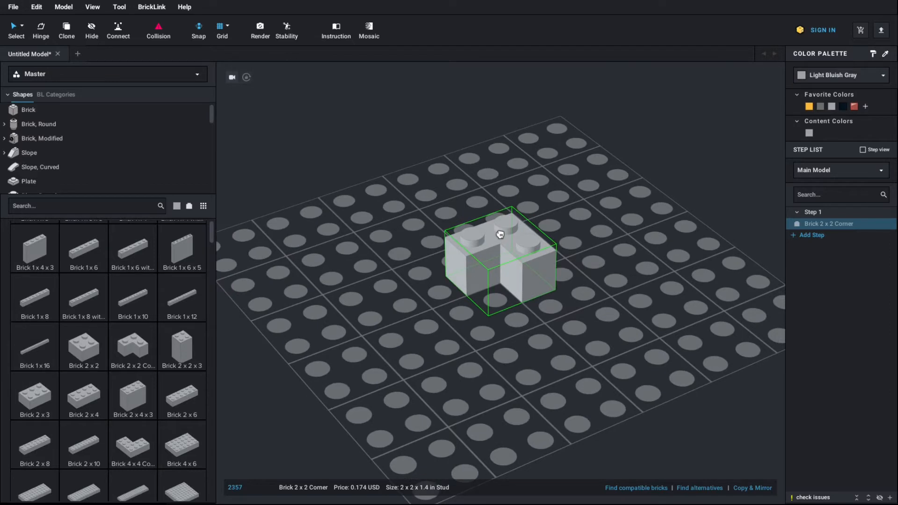
key(Up)
key(Up)
key(Up)
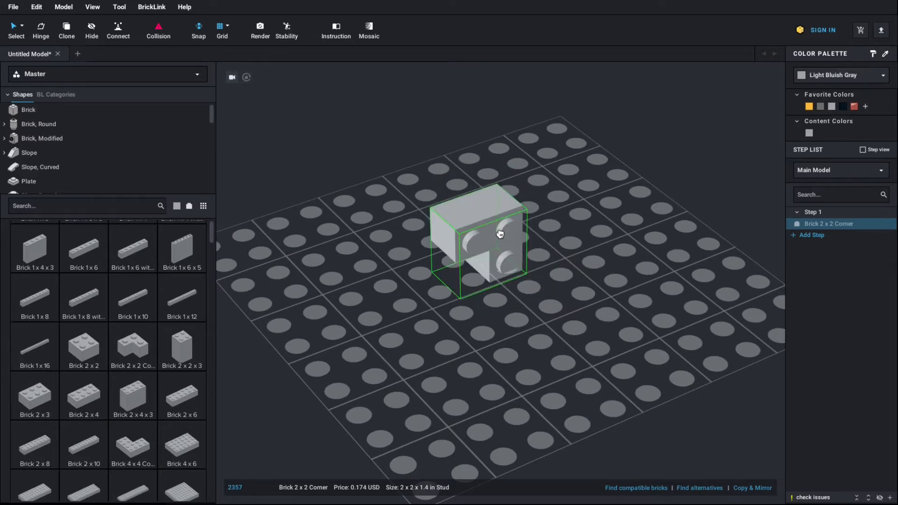
- Tip the corner brick upright so that its studs face up and set it down on the grid
key(Up)
drag(500, 234, 509, 254)
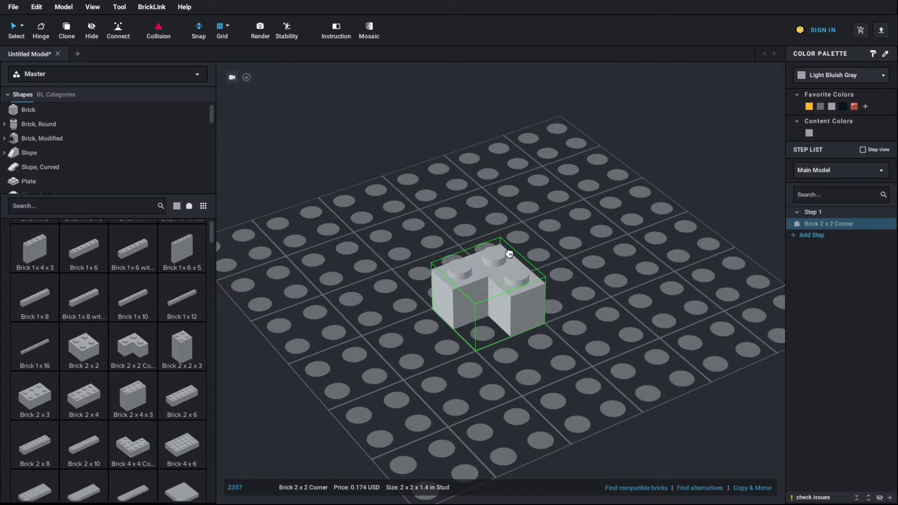
click(625, 232)
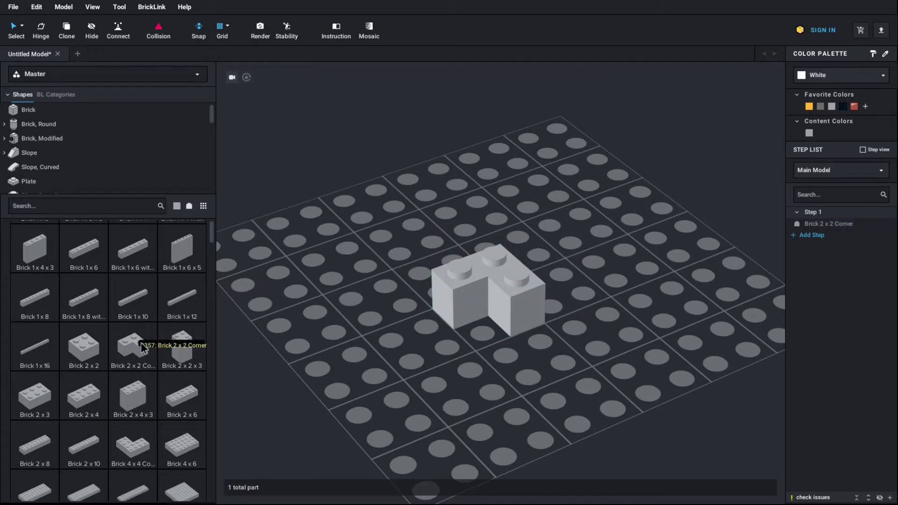
- Stack a second Brick 2 x 2 Corner directly on the first one and discard the extra copy
drag(141, 349, 494, 222)
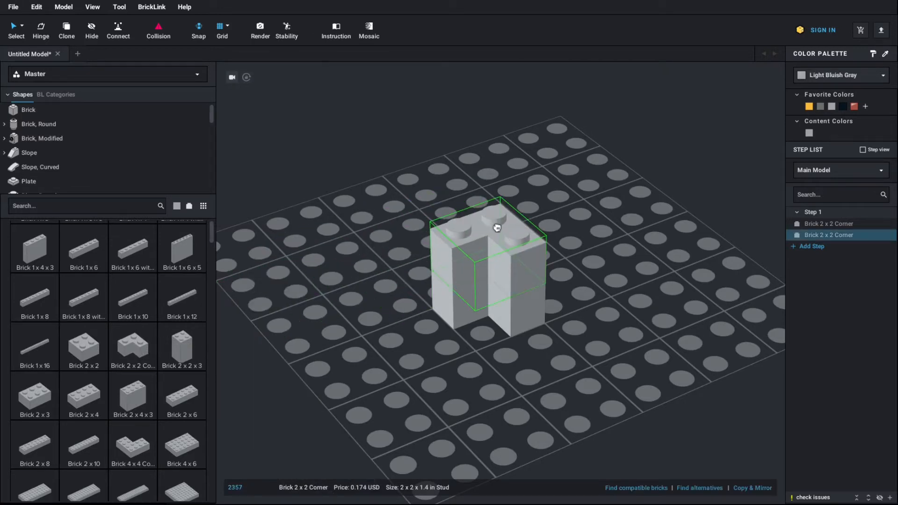
drag(579, 313, 580, 313)
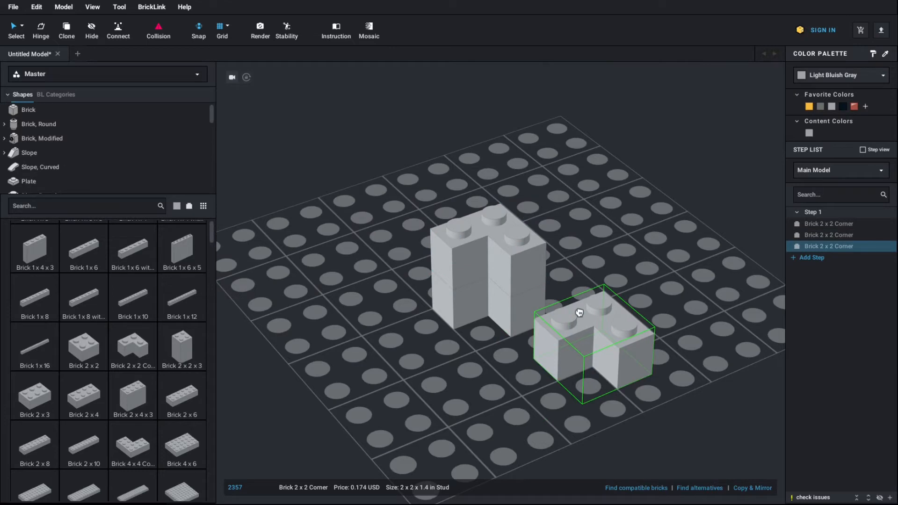
key(Escape)
right_drag(578, 312, 553, 308)
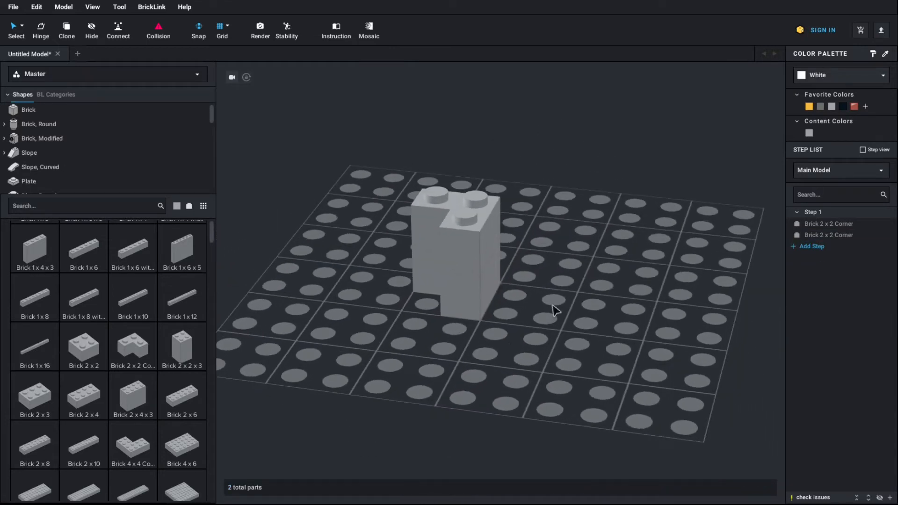
- Turn the upper corner brick a quarter turn and shift it back so that it rests on only one stud of the lower brick
click(469, 246)
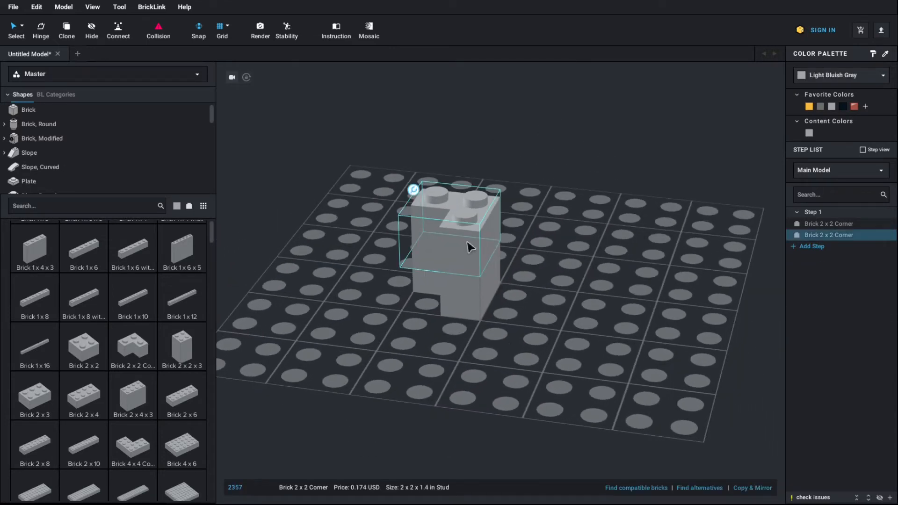
drag(469, 247, 484, 274)
click(580, 363)
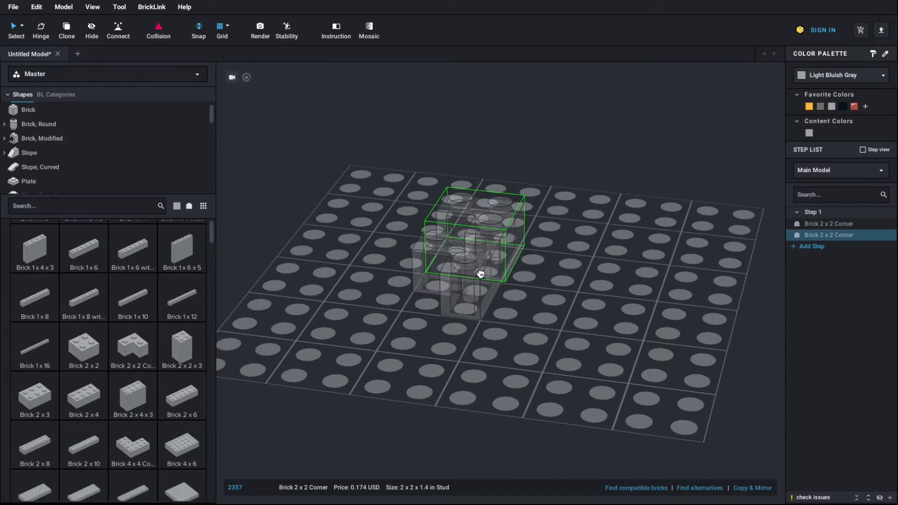
right_drag(481, 274, 525, 269)
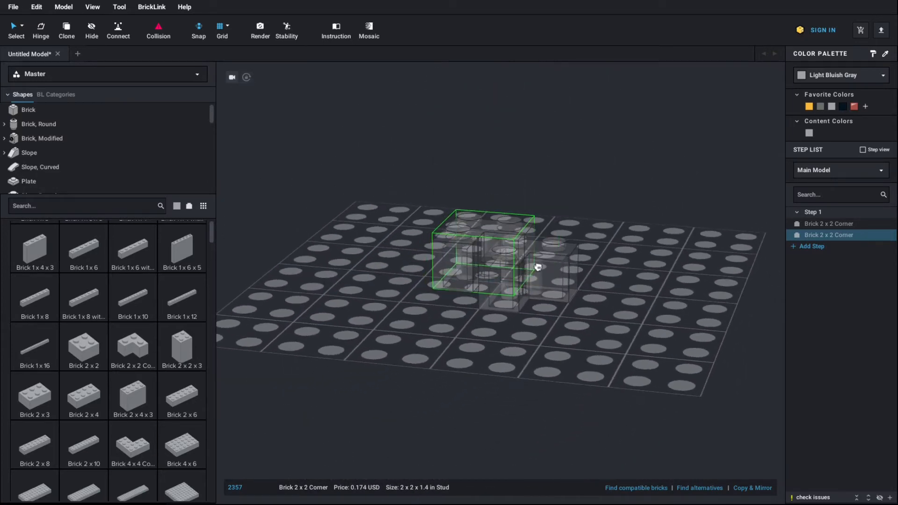
drag(552, 254, 566, 248)
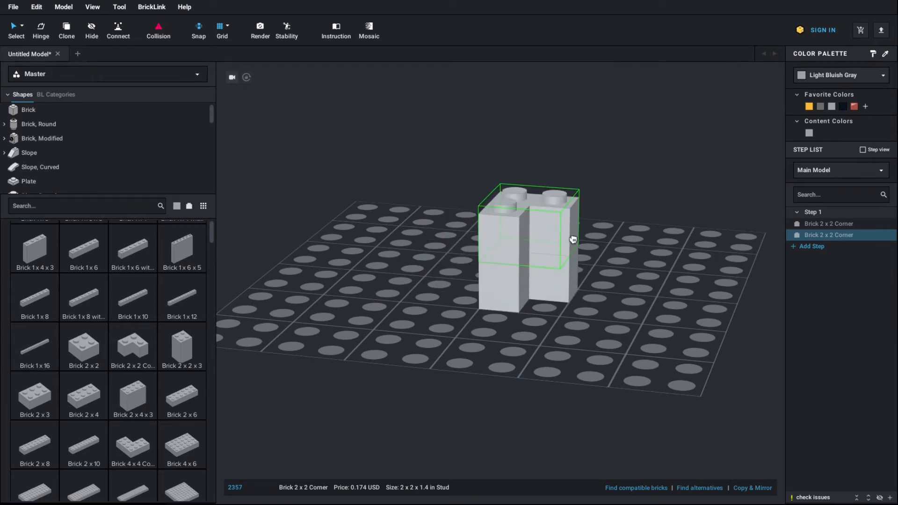
right_drag(625, 239, 444, 259)
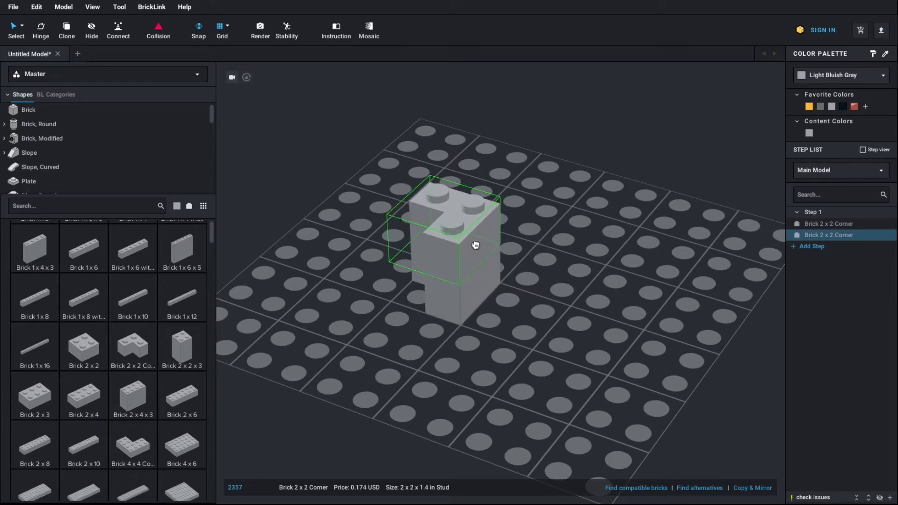
key(Right)
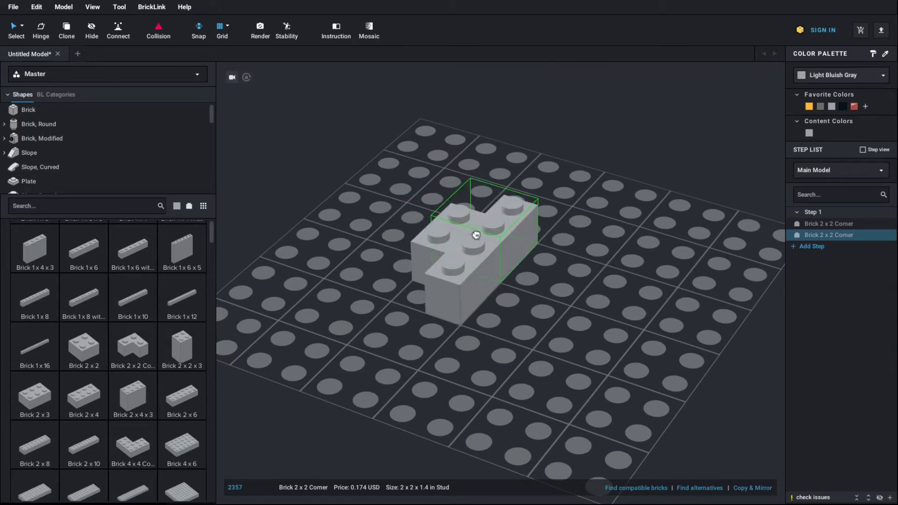
click(510, 301)
- Rotate the upper corner brick another quarter turn about its vertical axis, keeping its place on the lower brick
right_drag(513, 306, 548, 320)
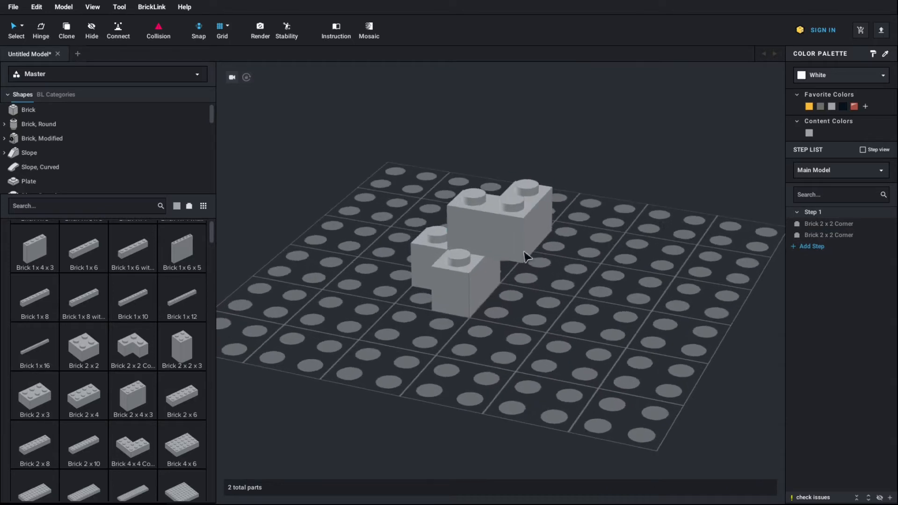
drag(519, 248, 481, 218)
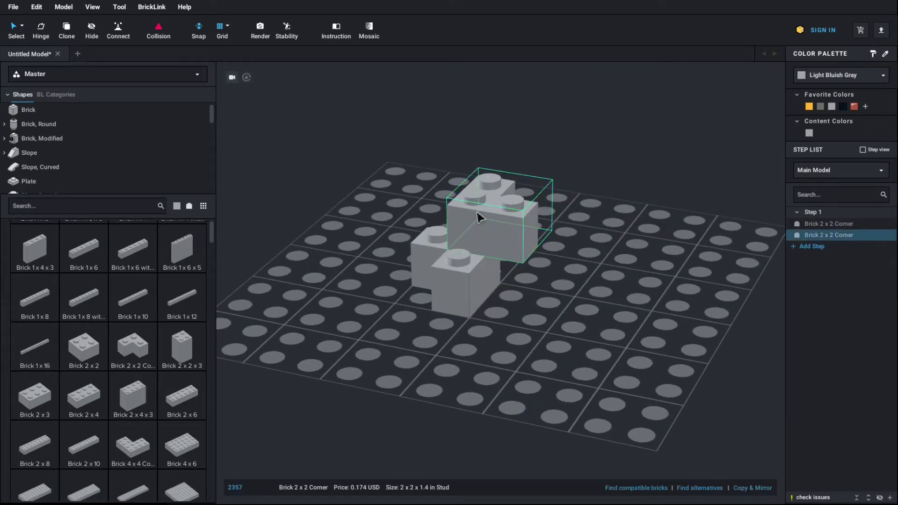
click(633, 285)
right_drag(633, 285, 524, 288)
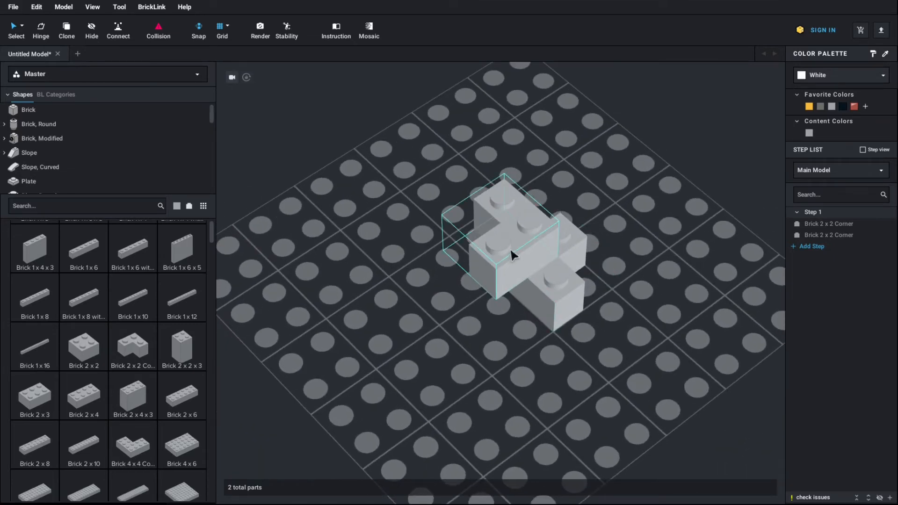
- Place a third Brick 2 x 2 Corner on the grid apart from the stacked pair and discard the extra copy
right_drag(511, 254, 458, 316)
drag(135, 355, 683, 228)
key(ctrl+c)
key(ctrl+v)
key(Escape)
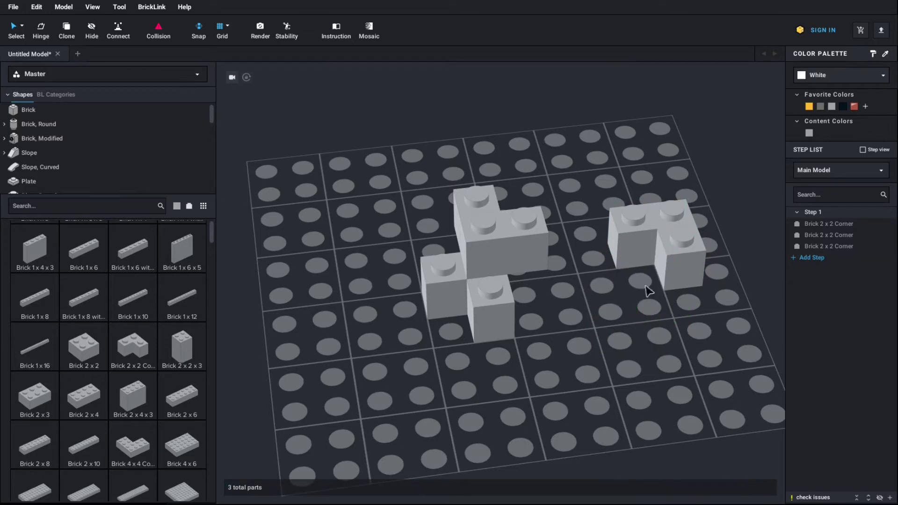
- Select the separate corner brick, display its rotation handles and examine them from several sides
right_drag(648, 281, 652, 335)
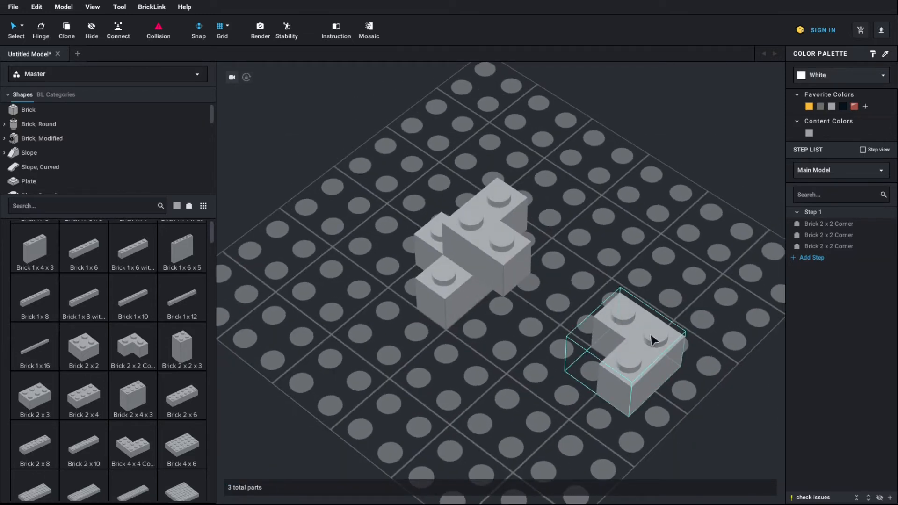
click(652, 340)
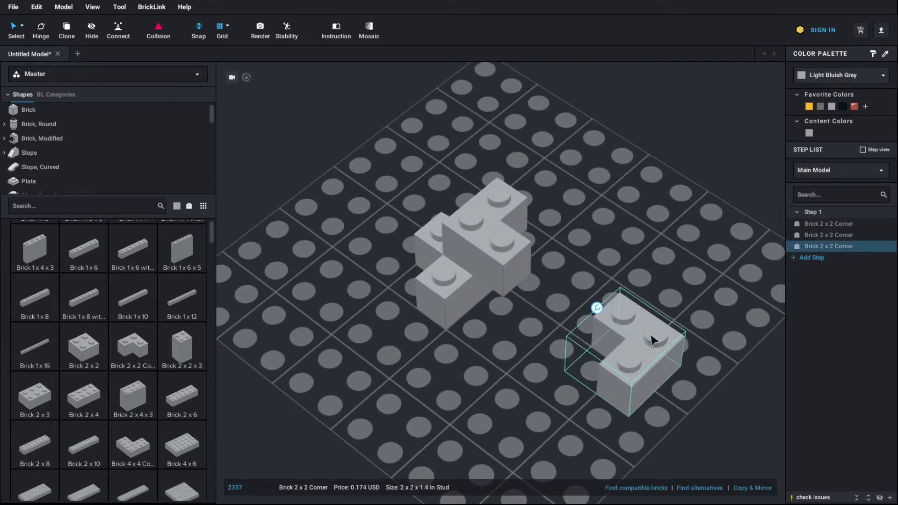
right_drag(573, 380, 607, 317)
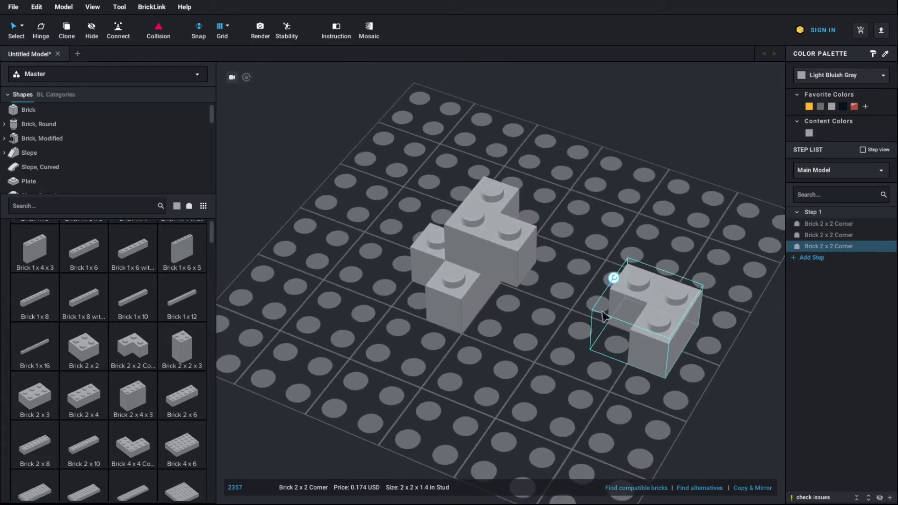
click(611, 278)
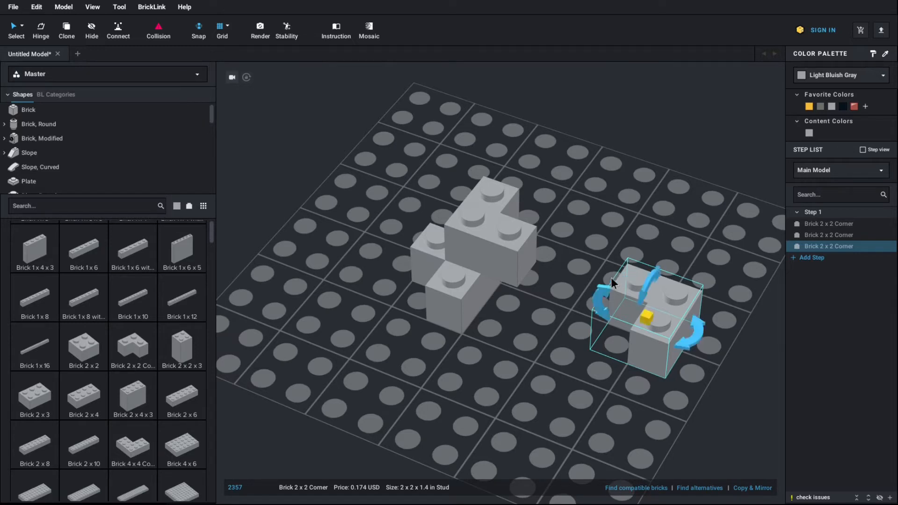
right_drag(626, 393, 557, 392)
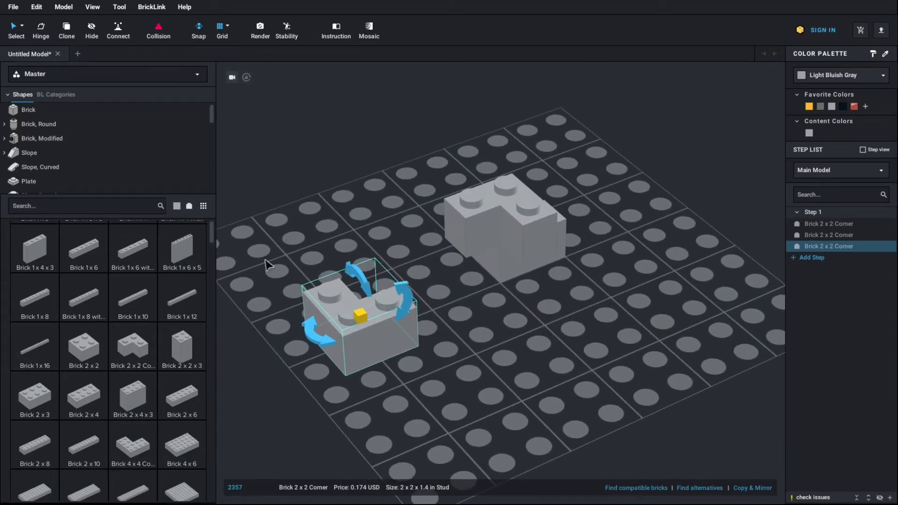
right_drag(448, 395, 516, 387)
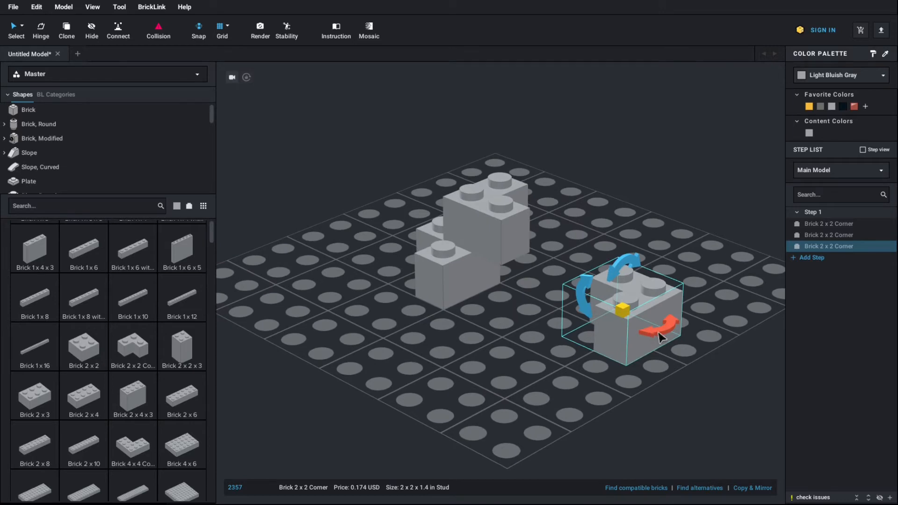
right_drag(639, 361, 634, 387)
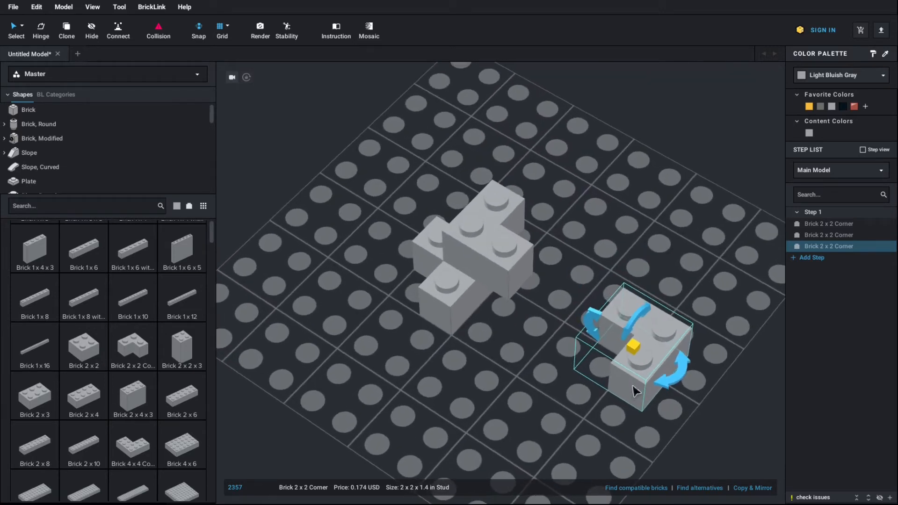
- Rotate the separate corner brick about its vertical axis with the angle dial, trying several angles and settling on 270°
click(681, 377)
right_drag(576, 435, 561, 425)
right_drag(636, 370, 590, 402)
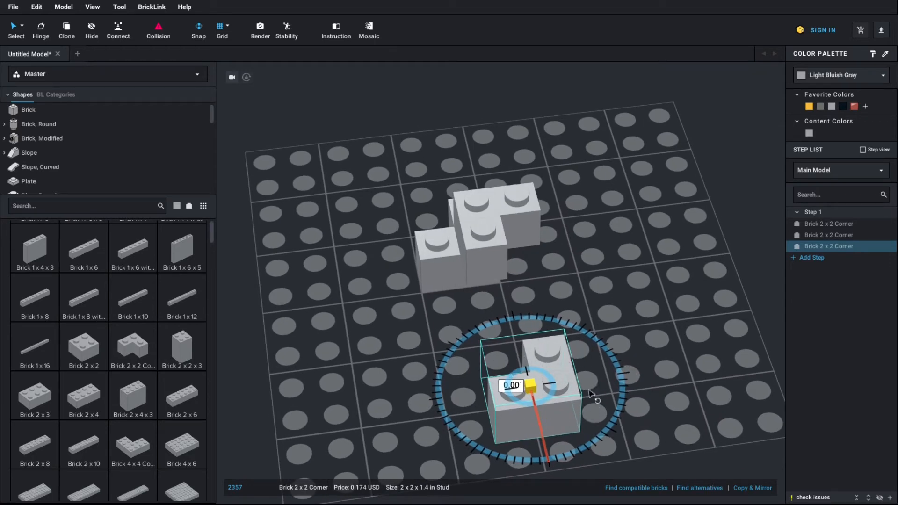
drag(562, 430, 606, 359)
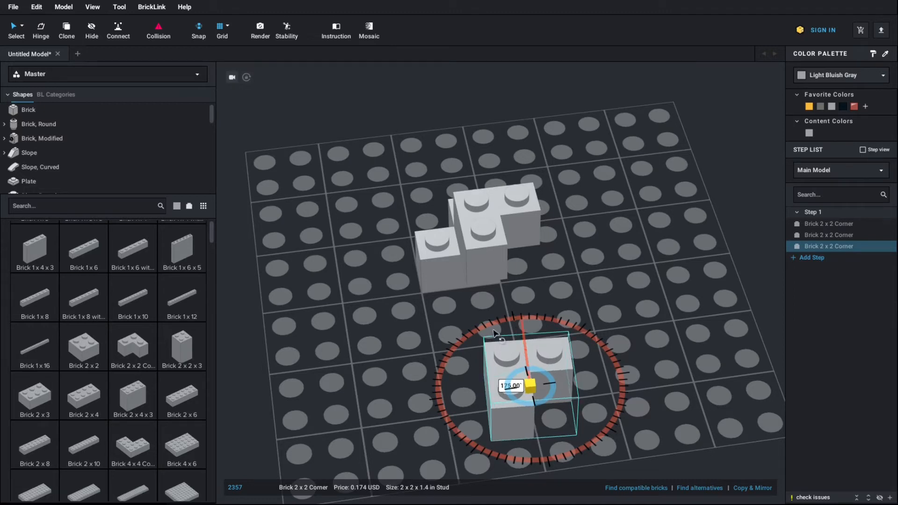
drag(490, 326, 436, 323)
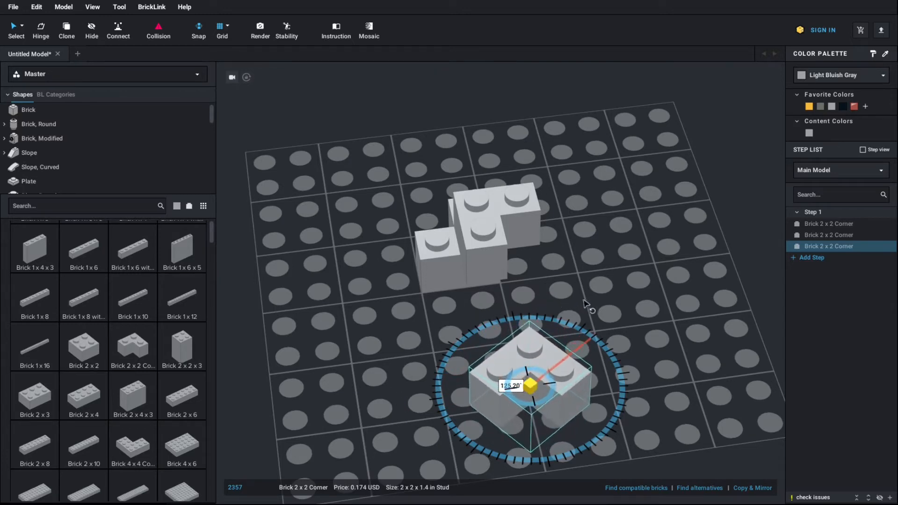
drag(585, 304, 504, 433)
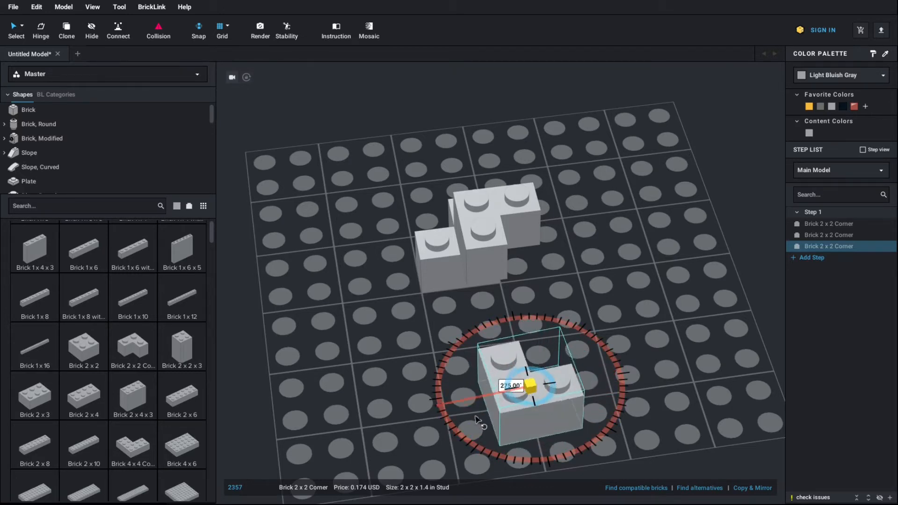
drag(475, 404, 482, 398)
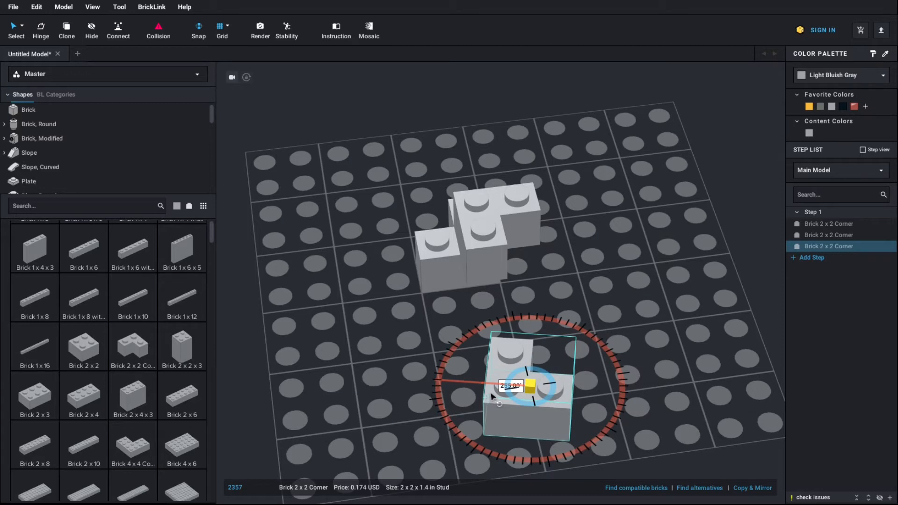
drag(492, 396, 527, 392)
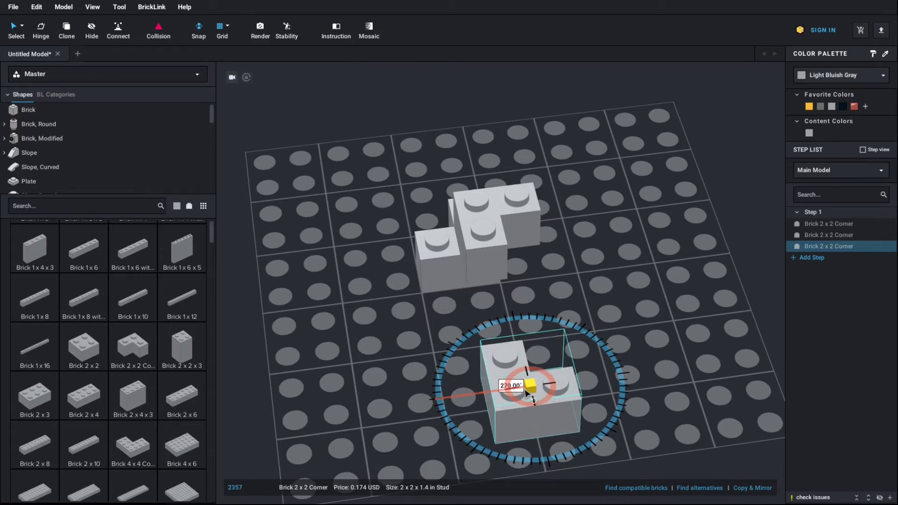
drag(527, 392, 527, 395)
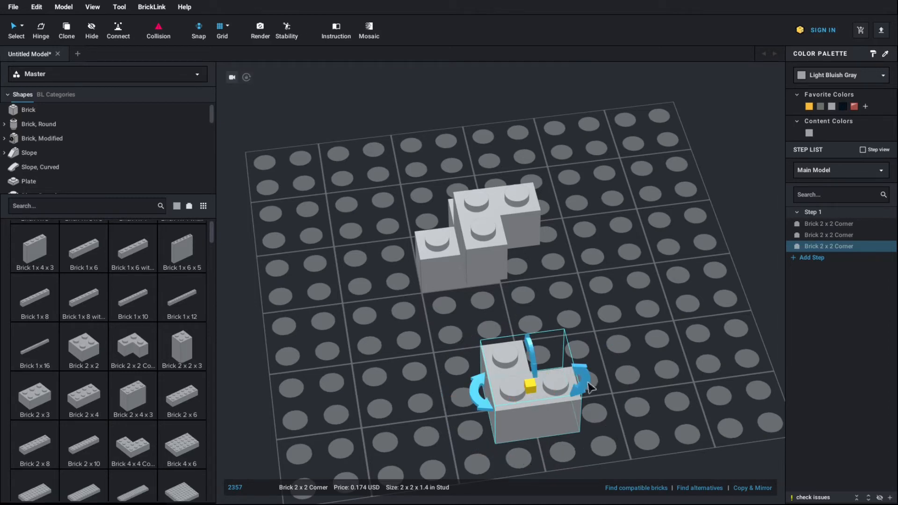
- Tilt the separate corner brick about a horizontal axis with the angle dial so that it stands at a slant
right_drag(665, 367, 636, 359)
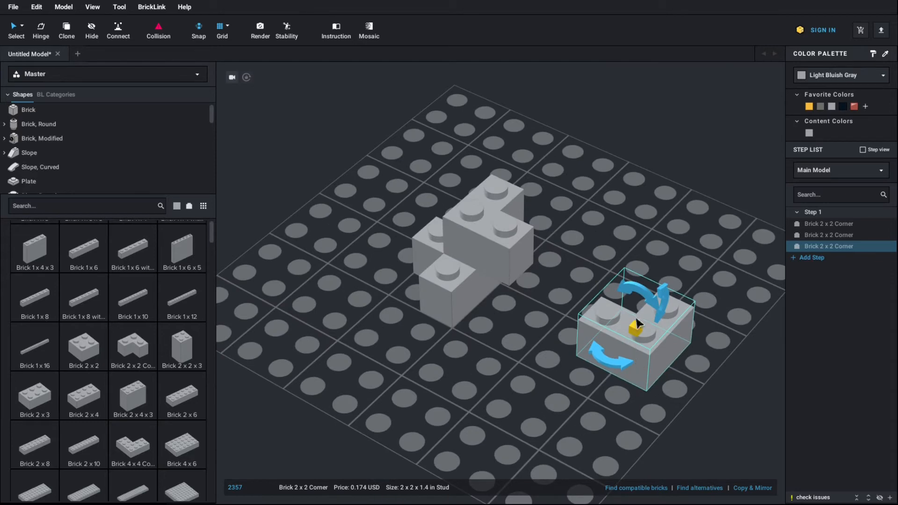
click(635, 290)
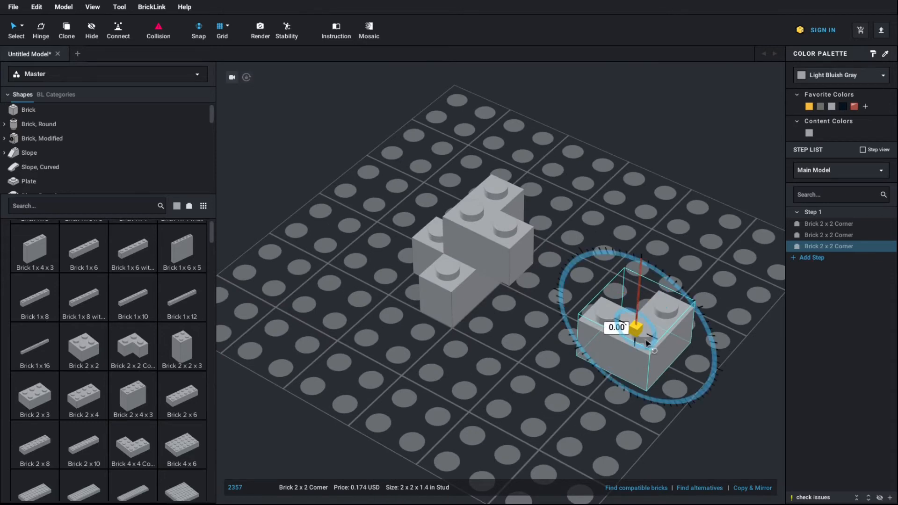
right_drag(647, 342, 652, 317)
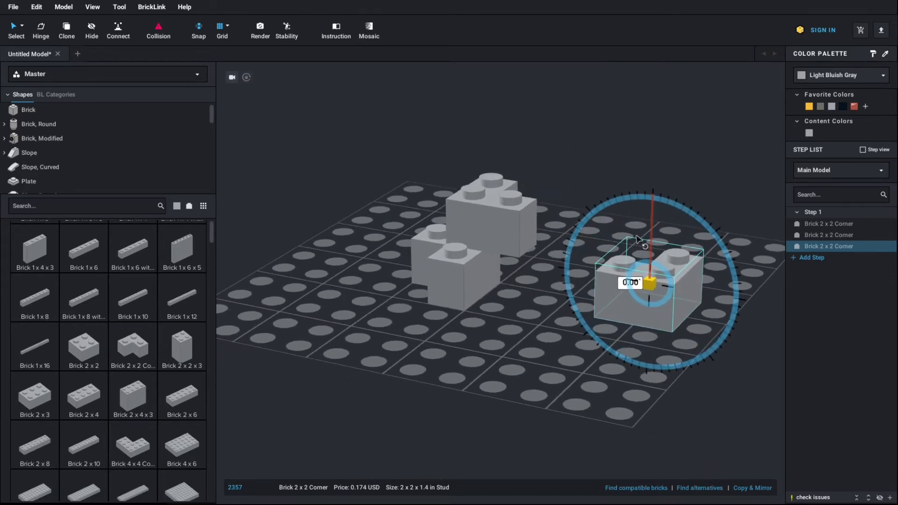
drag(641, 241, 597, 251)
right_drag(597, 250, 509, 260)
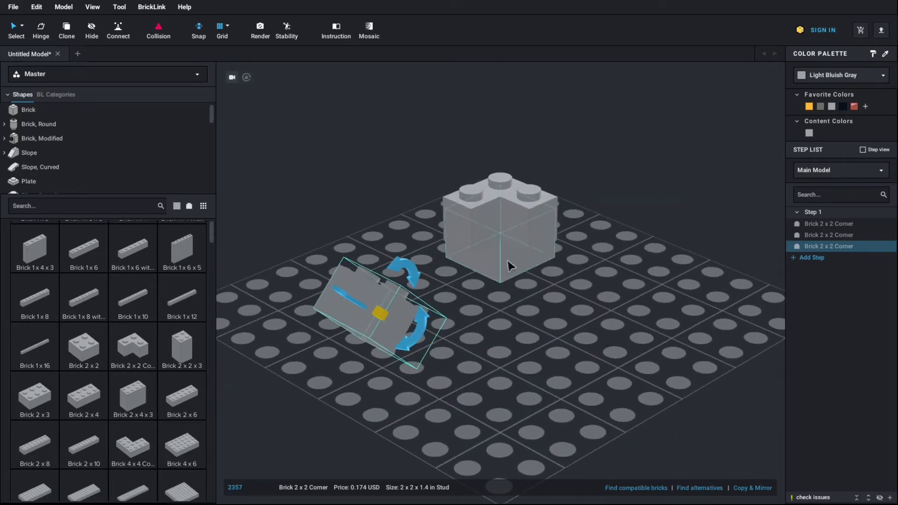
- Rotate the slanted separate corner brick about its tilted stud axis with the angle dial
right_drag(409, 276, 428, 262)
drag(429, 243, 383, 254)
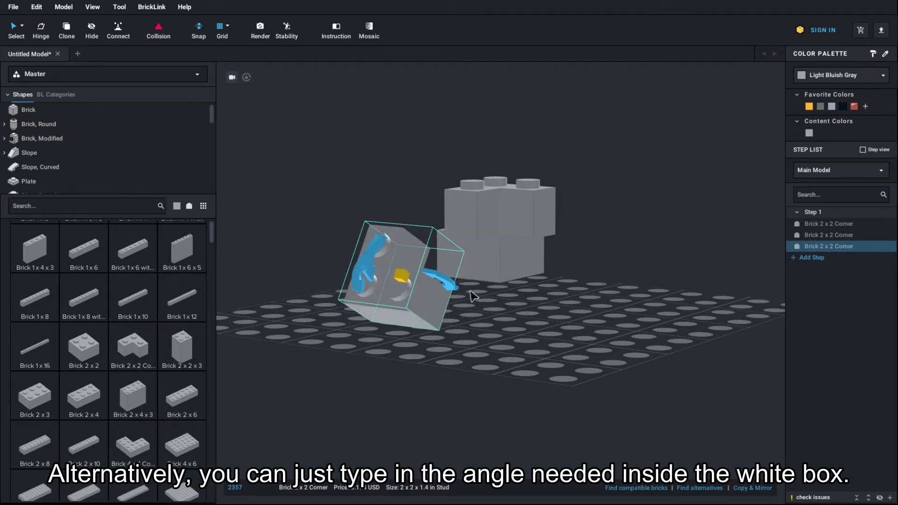
click(450, 291)
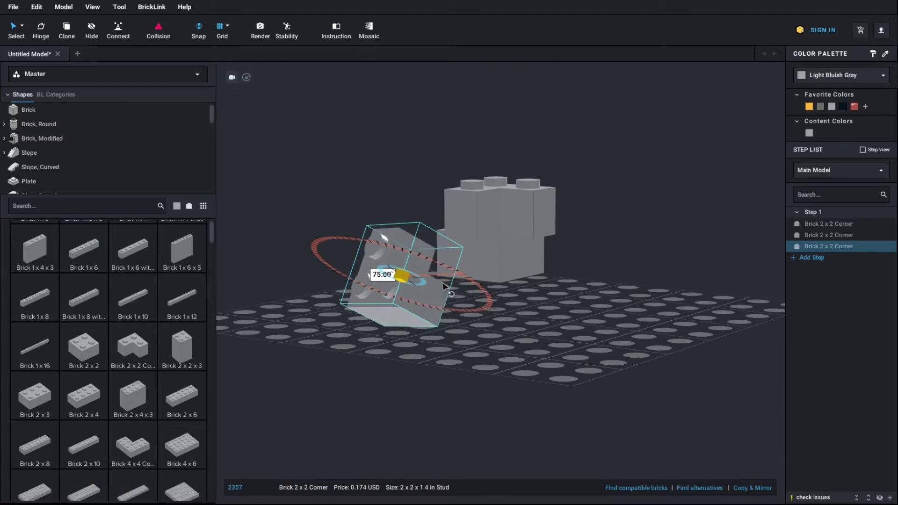
drag(450, 303, 450, 302)
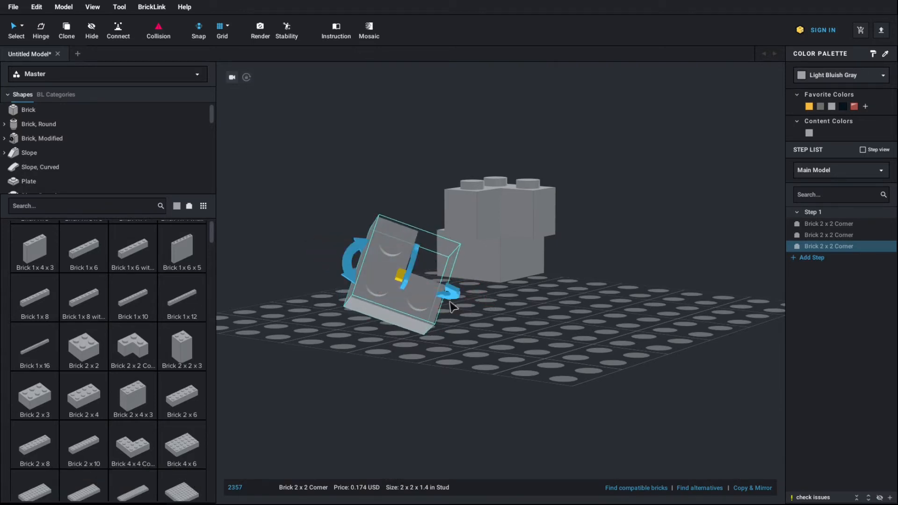
right_drag(369, 323, 274, 356)
- Delete the slanted separate corner brick from the grid
click(620, 344)
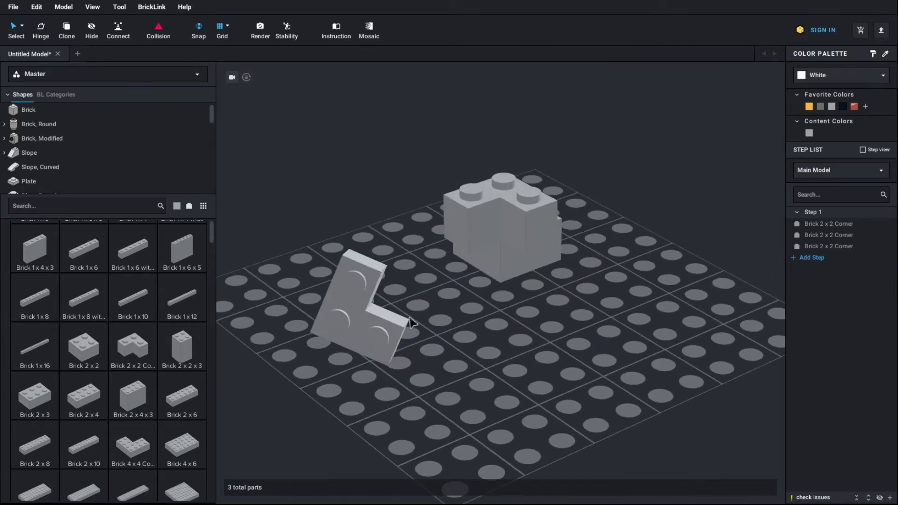
click(366, 318)
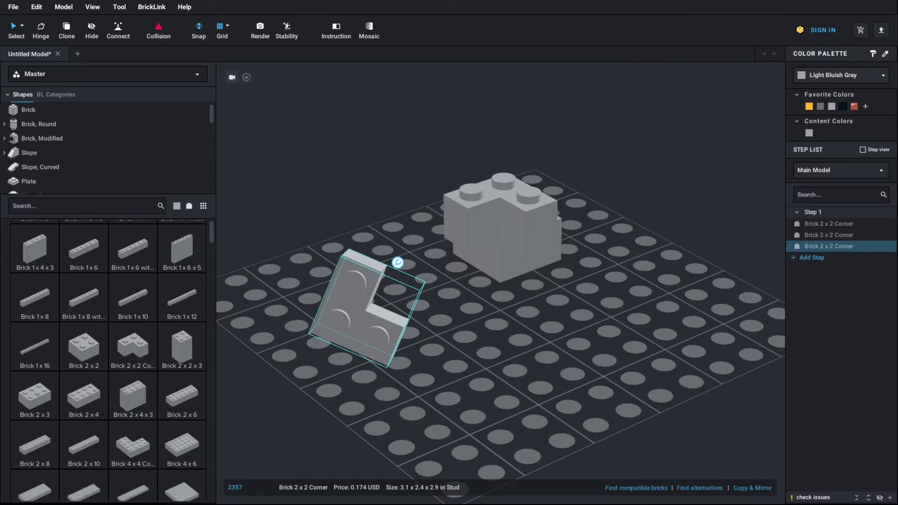
key(Delete)
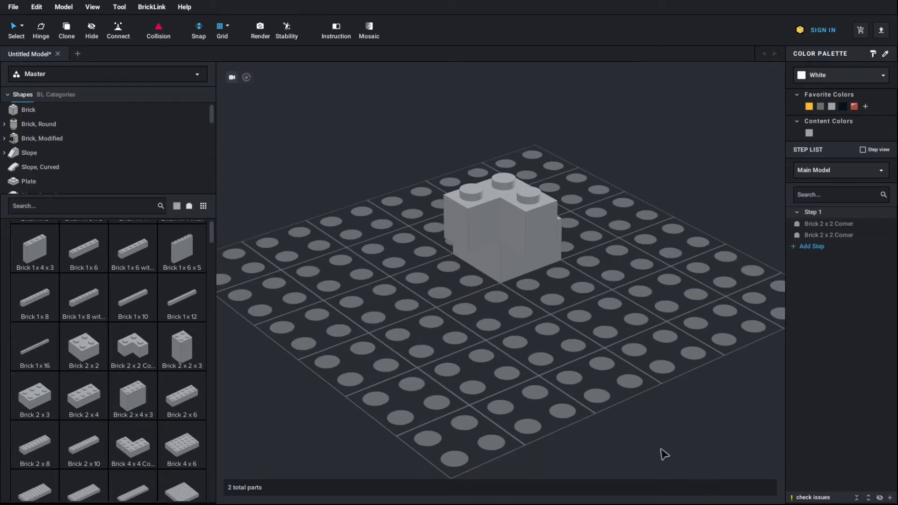
- Recolor the lower corner brick of the stacked pair Black from the full list of solid colors
right_drag(443, 299, 517, 306)
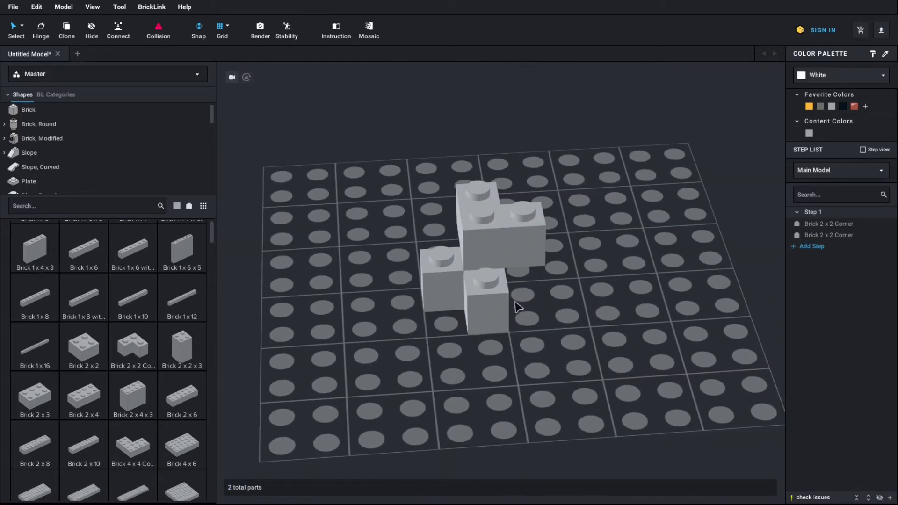
click(486, 300)
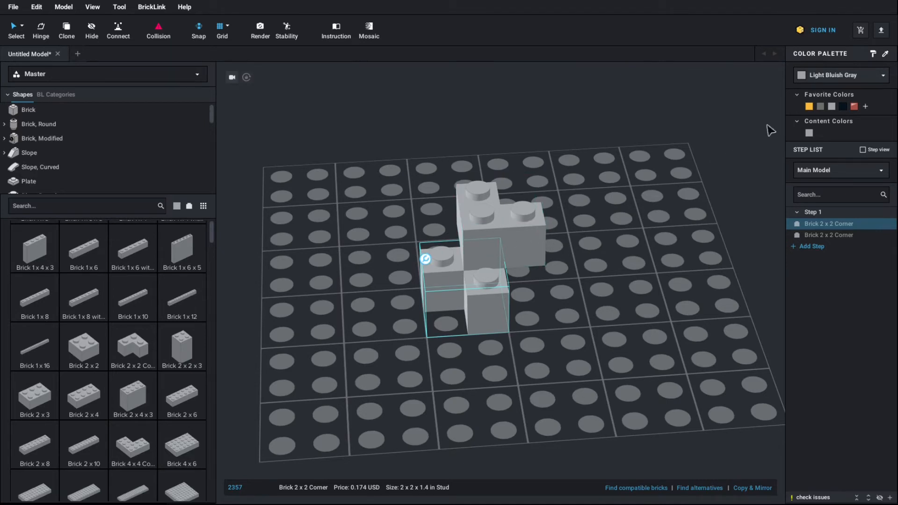
click(825, 76)
scroll(829, 116, down, 3)
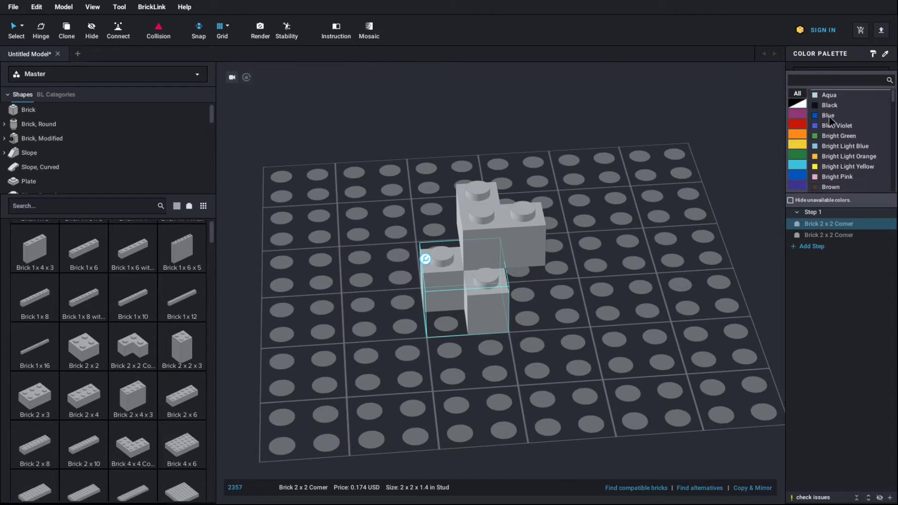
scroll(829, 124, up, 3)
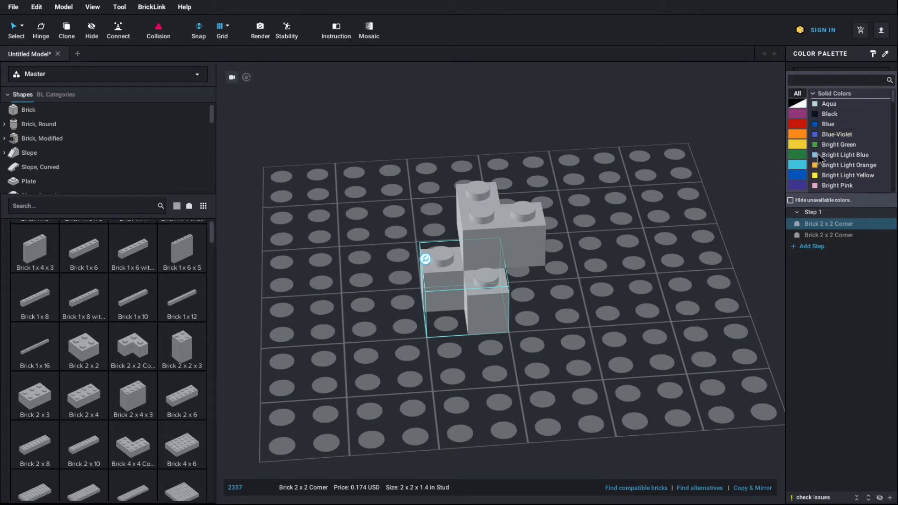
click(818, 113)
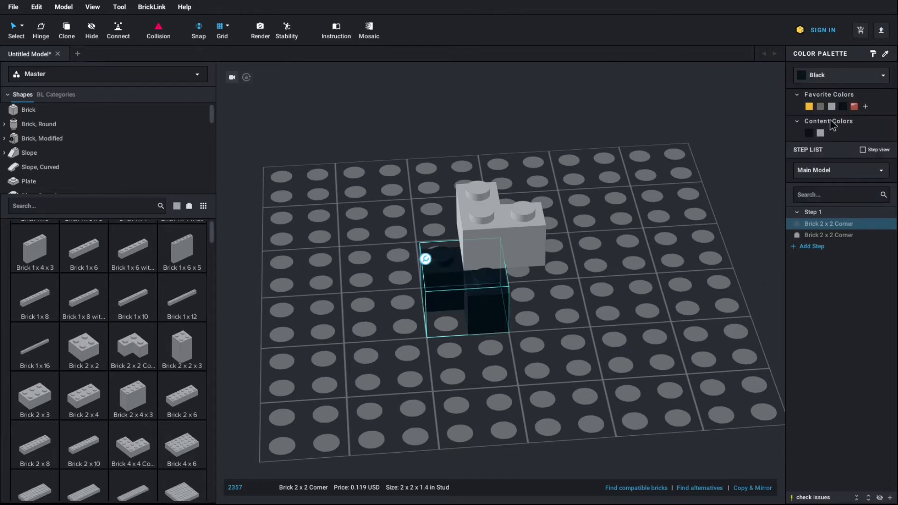
- Recolor the lower corner brick Bright Light Orange from the favorite colors and return it to Light Bluish Gray
click(809, 107)
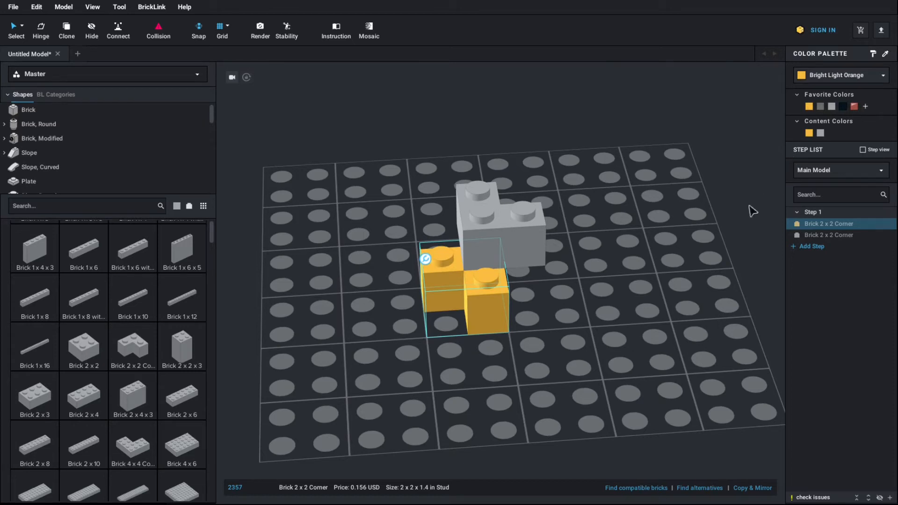
mouse_move(699, 227)
right_down()
mouse_move(680, 233)
mouse_move(710, 231)
right_up()
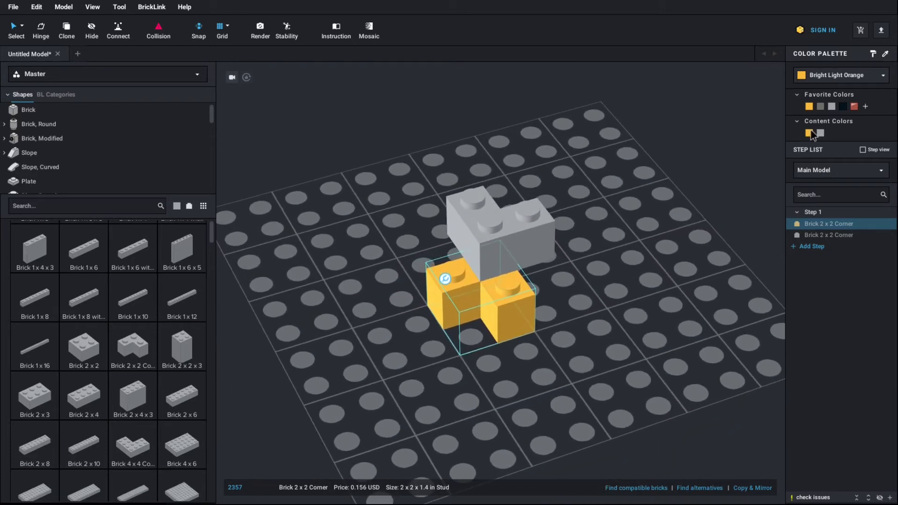
click(831, 107)
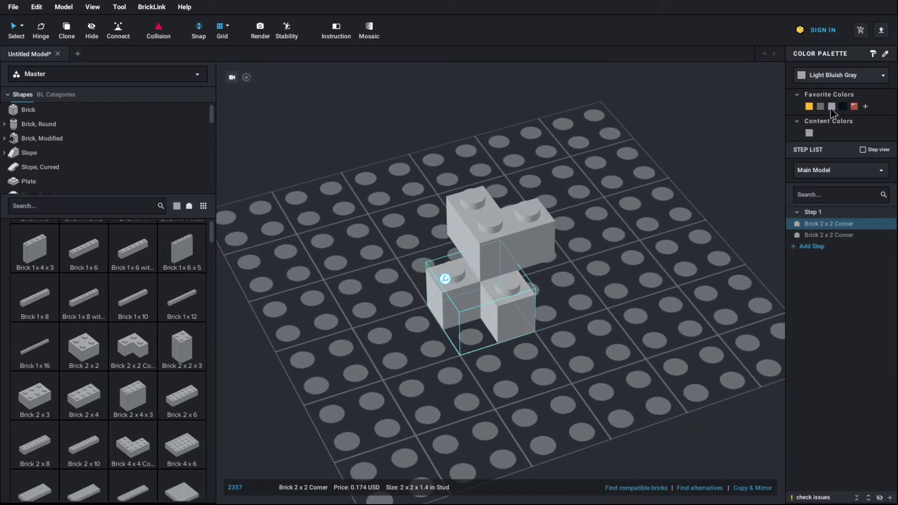
click(605, 275)
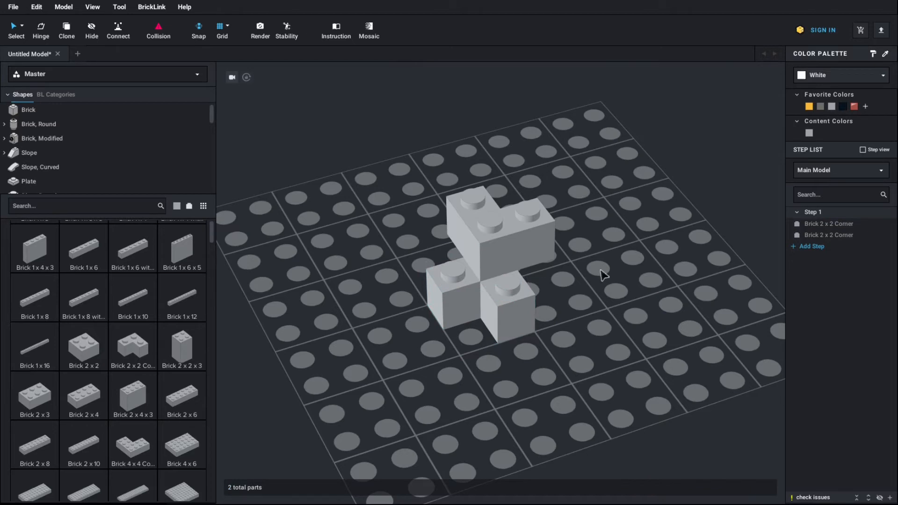
- Recolor the upper corner brick of the stacked pair Bright Light Orange from the favorite colors and deselect it
click(515, 250)
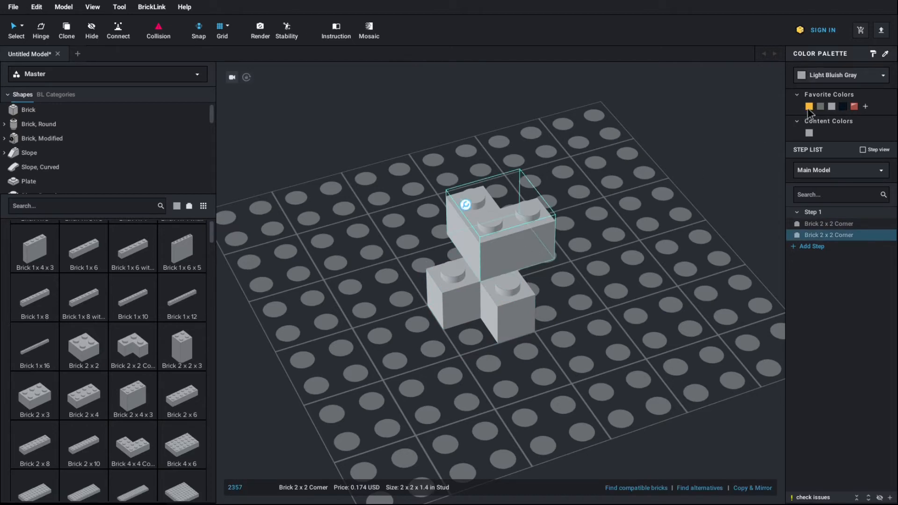
click(808, 107)
right_drag(664, 329, 641, 321)
click(655, 341)
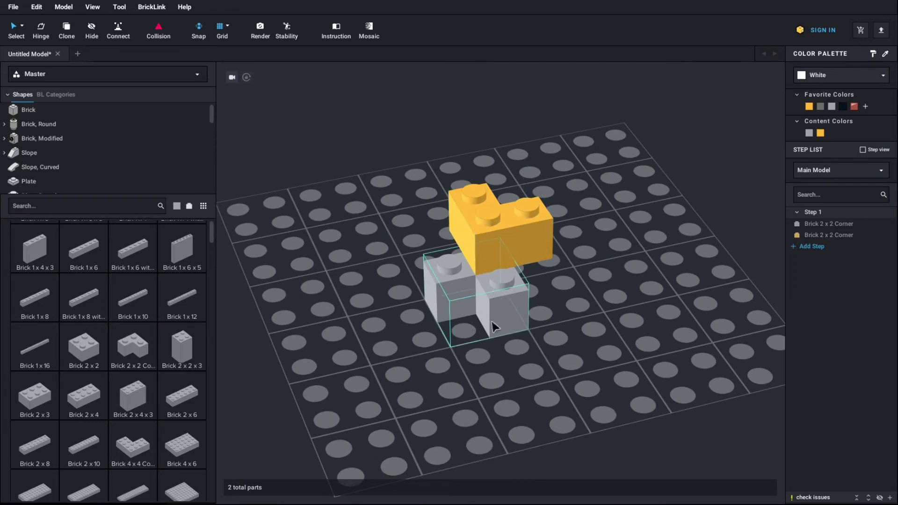
- Move the orange corner brick onto the gray brick's neighboring stud position and bring it back to where it was
mouse_move(638, 305)
right_down()
mouse_move(613, 316)
mouse_move(619, 327)
mouse_move(629, 320)
right_up()
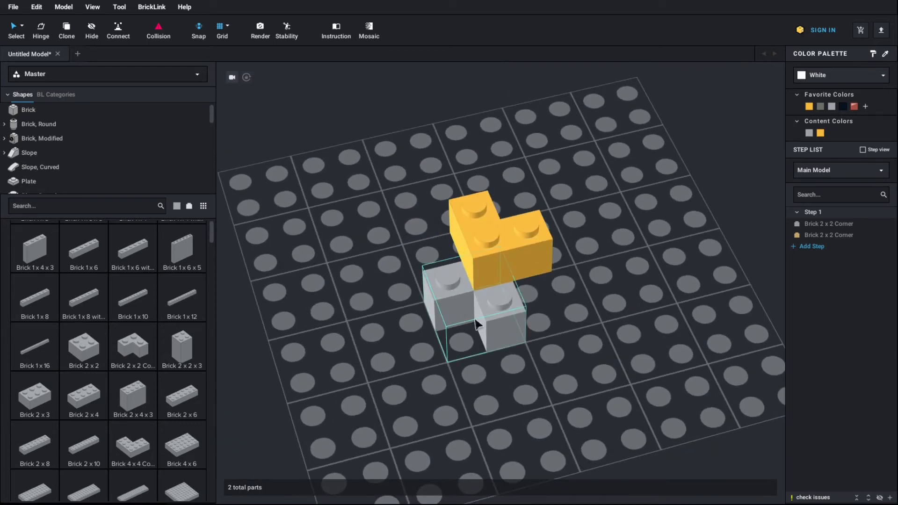
click(484, 242)
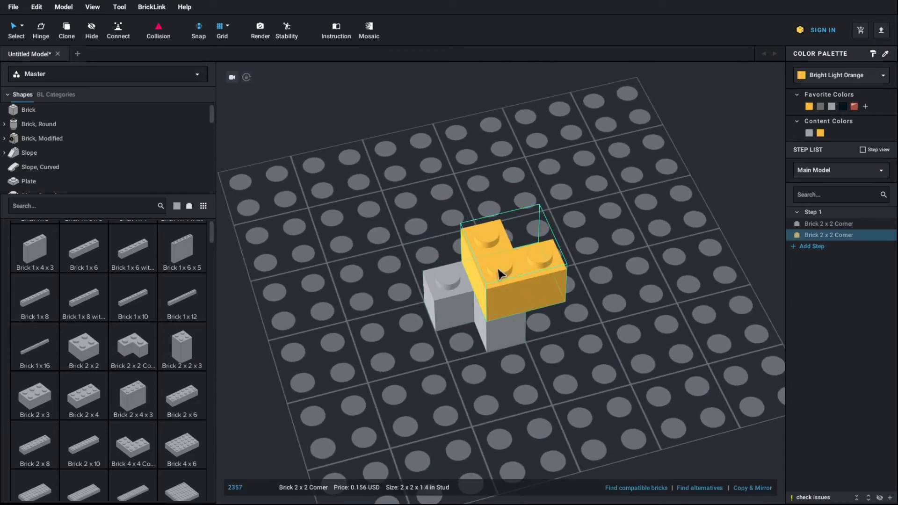
right_drag(519, 323, 530, 292)
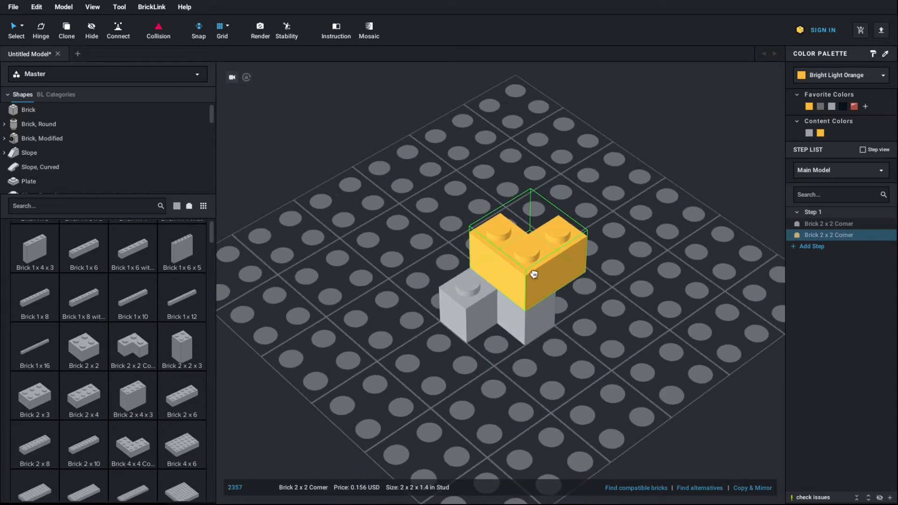
drag(532, 274, 497, 258)
right_click(641, 269)
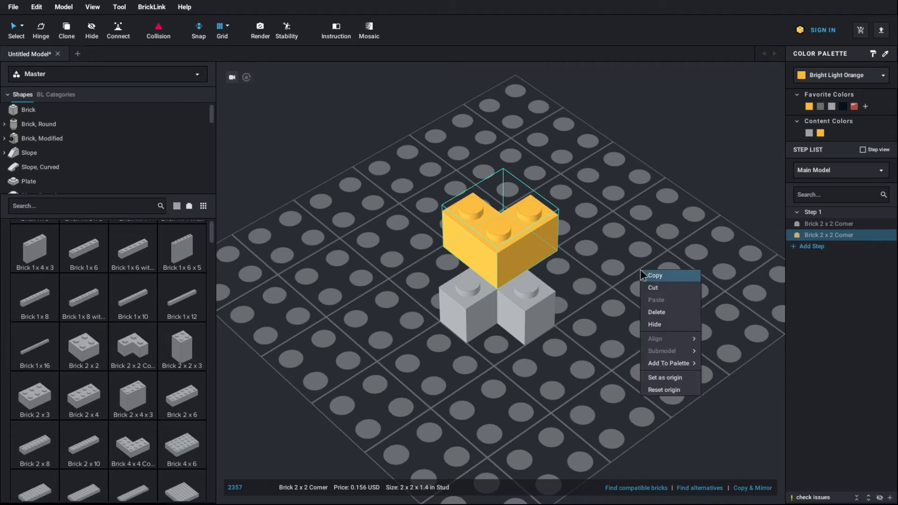
right_drag(600, 239, 612, 242)
click(613, 242)
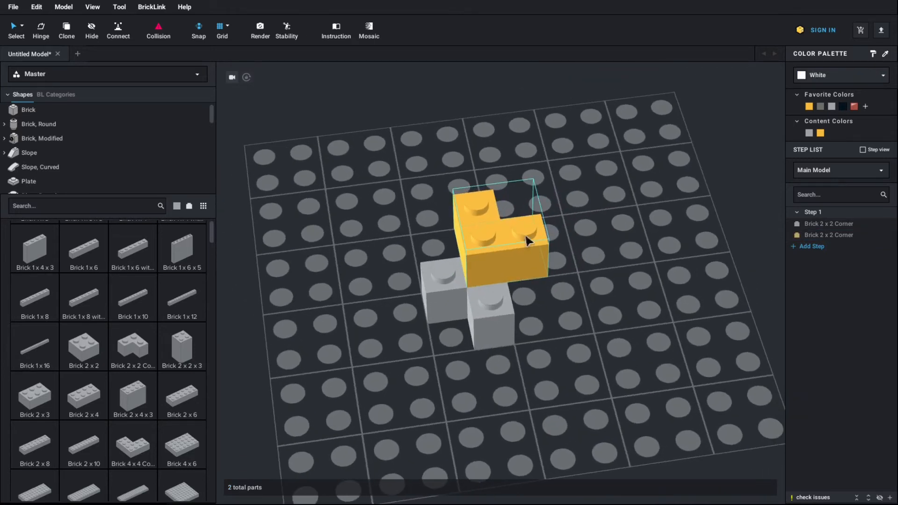
- Rotate the orange corner brick about the single stud it shares with the gray brick so that it sits at an angle to the grid
click(512, 244)
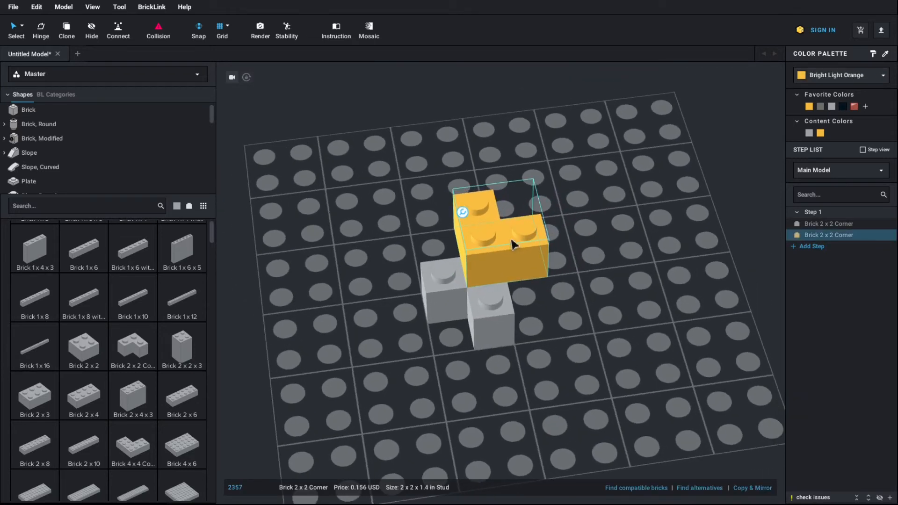
click(462, 213)
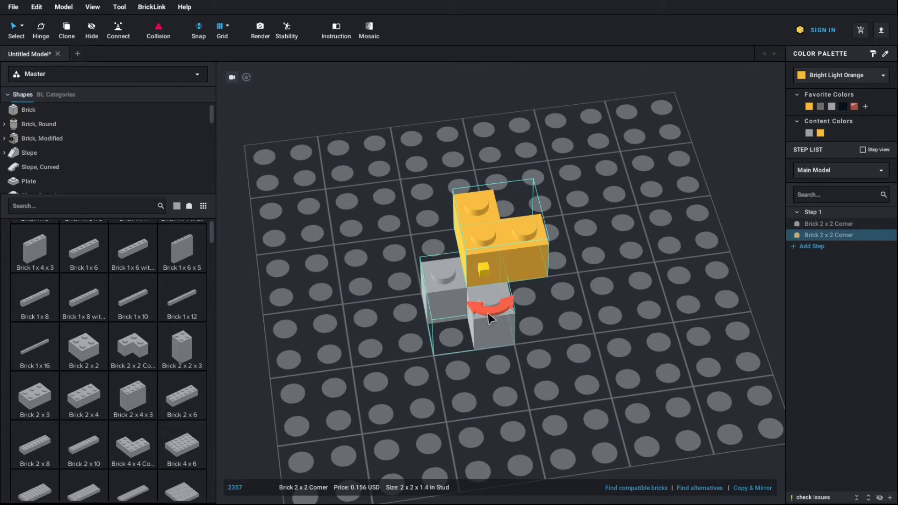
right_drag(606, 286, 573, 288)
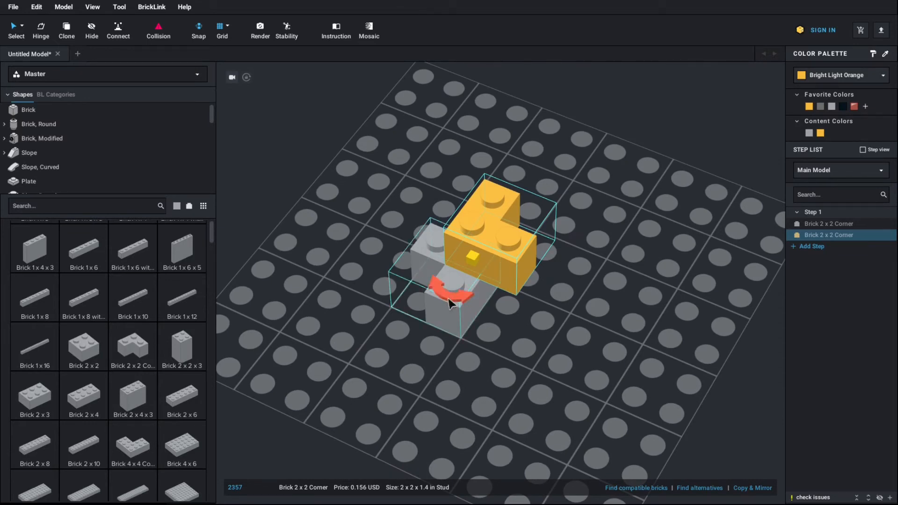
mouse_move(451, 295)
mouse_down()
mouse_move(439, 296)
mouse_move(456, 301)
mouse_up()
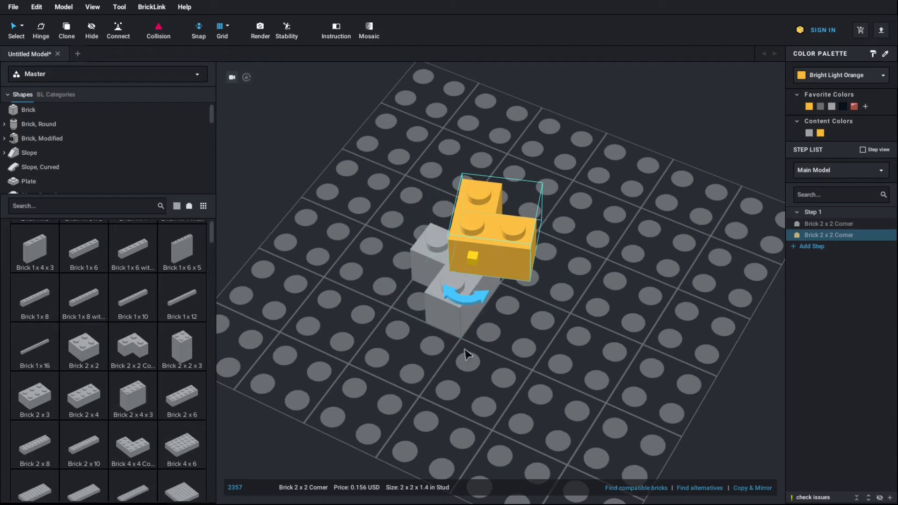
right_drag(467, 355, 518, 305)
mouse_move(538, 301)
mouse_down()
mouse_move(555, 295)
mouse_move(528, 309)
mouse_up()
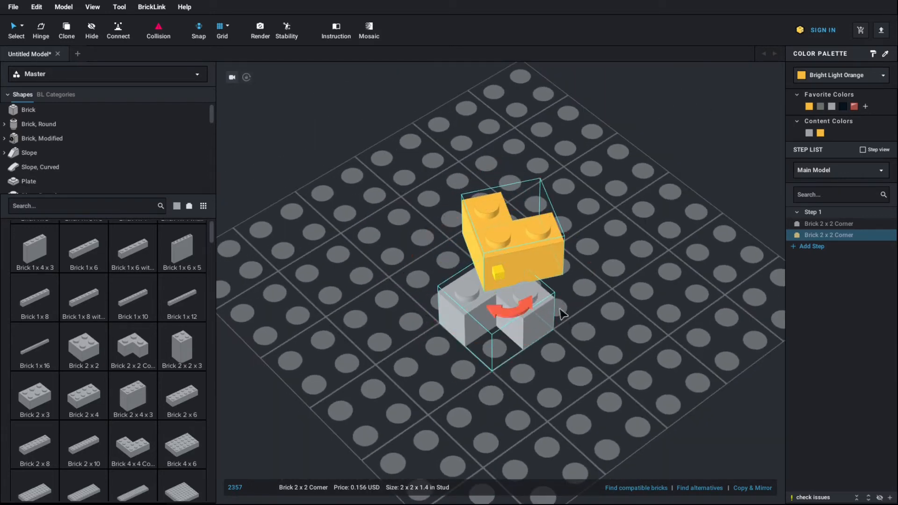
click(746, 338)
right_drag(747, 336, 711, 336)
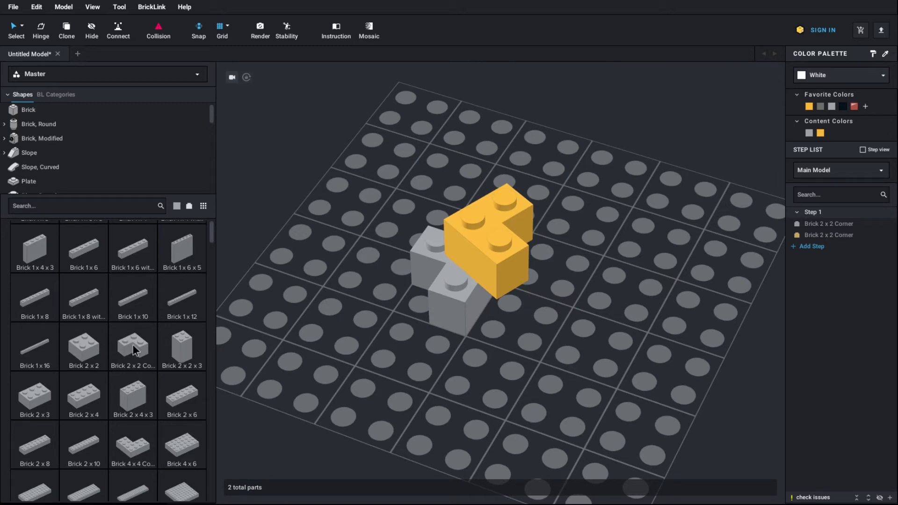
- Set the color of the bricks in the parts palette to Blue
drag(134, 351, 159, 213)
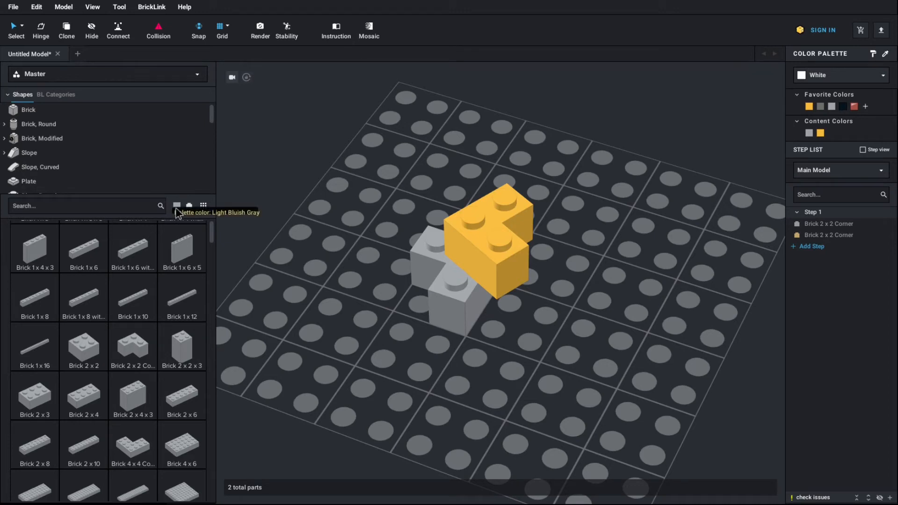
click(176, 209)
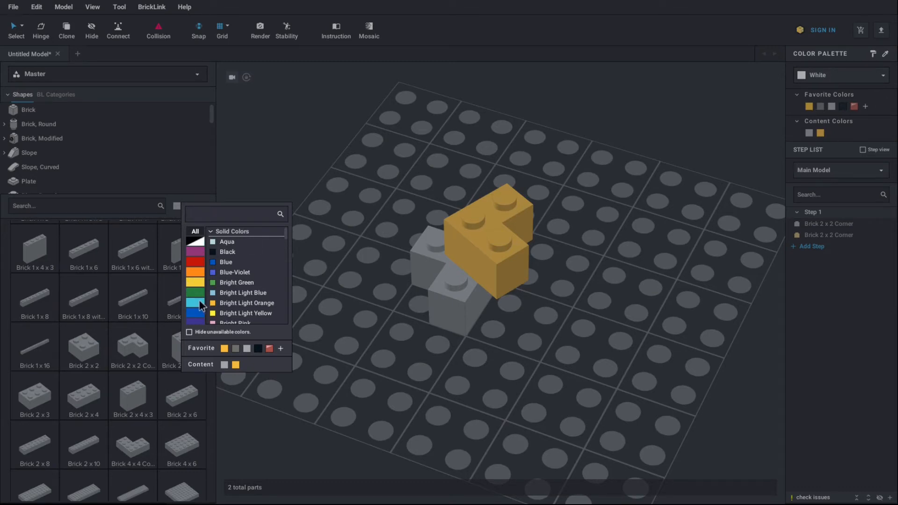
click(220, 262)
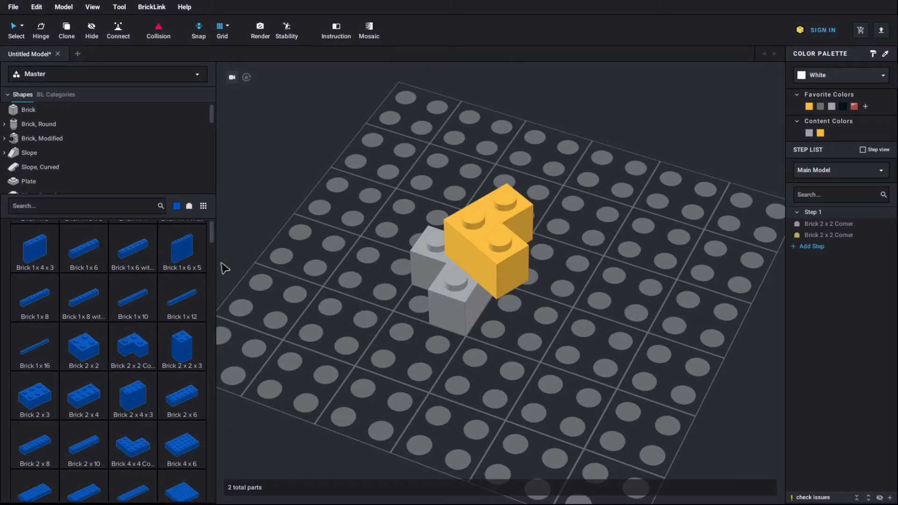
click(176, 208)
click(176, 208)
- Place a blue Brick 2 x 2 Corner on top of the orange brick, discard the extra copy and select the placed brick
drag(132, 344, 465, 195)
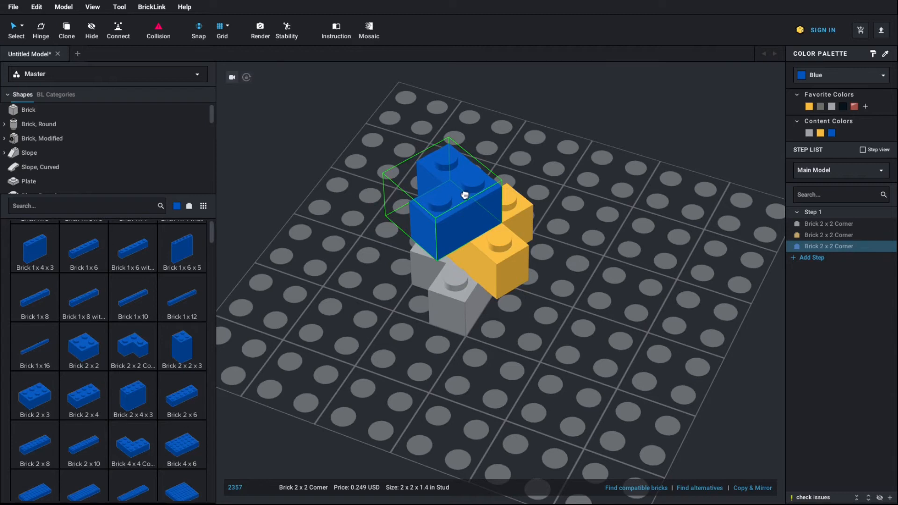
click(465, 195)
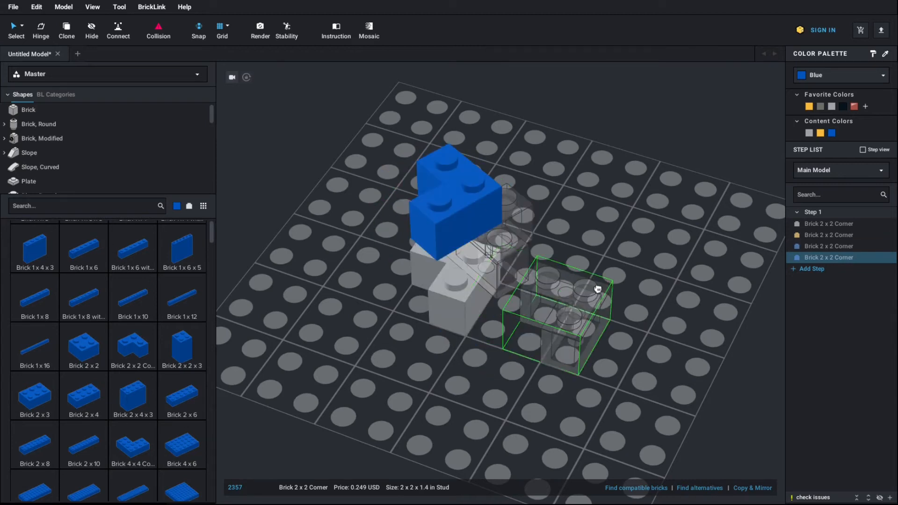
key(Escape)
right_drag(625, 288, 451, 288)
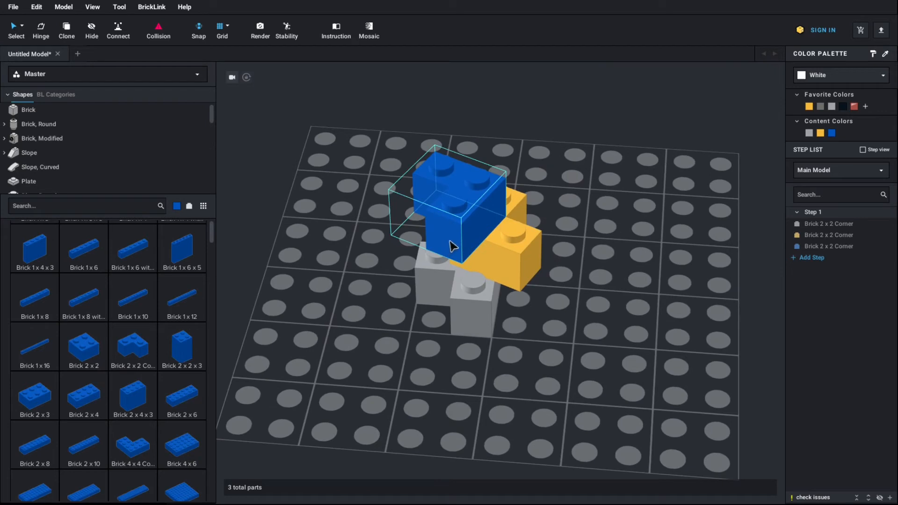
click(453, 246)
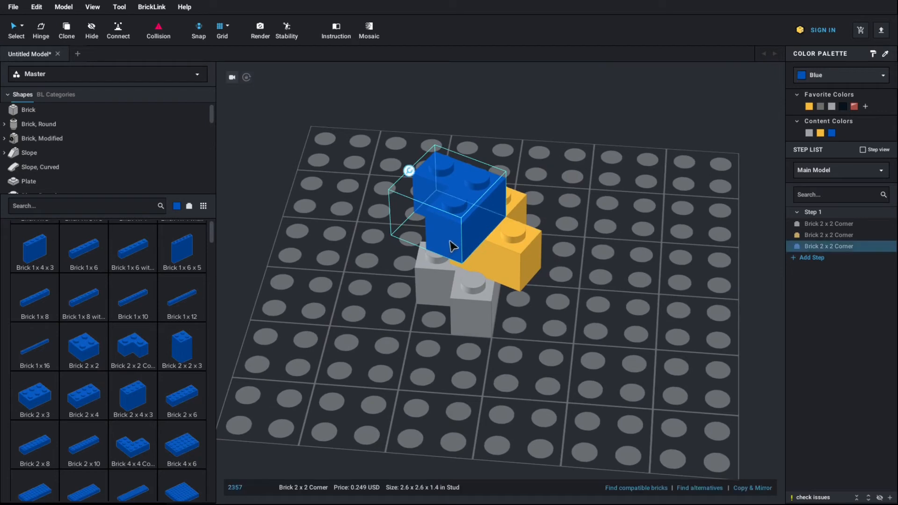
- Rotate the blue corner brick about the stud it shares with the orange brick, then deselect it
click(409, 172)
drag(471, 195, 496, 272)
click(527, 339)
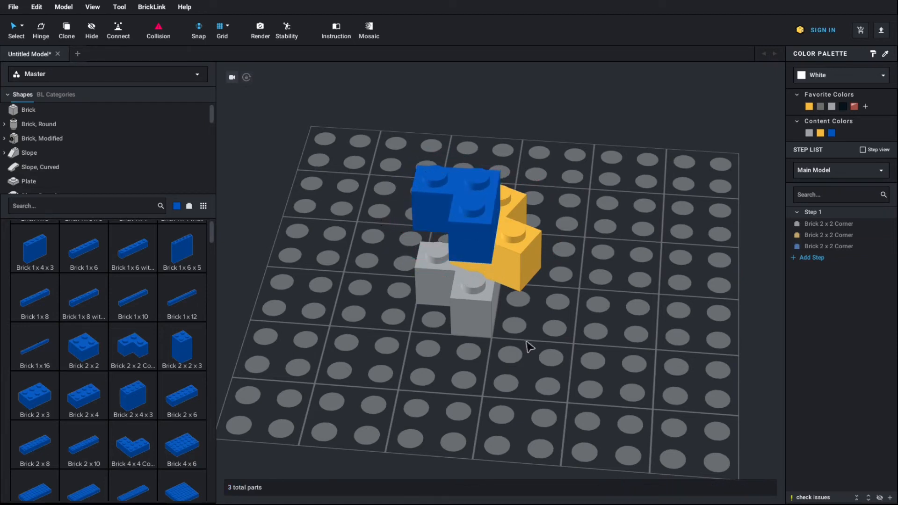
mouse_move(526, 340)
right_down()
mouse_move(528, 323)
mouse_move(529, 337)
mouse_move(493, 355)
mouse_move(465, 352)
mouse_move(457, 335)
mouse_move(519, 339)
right_up()
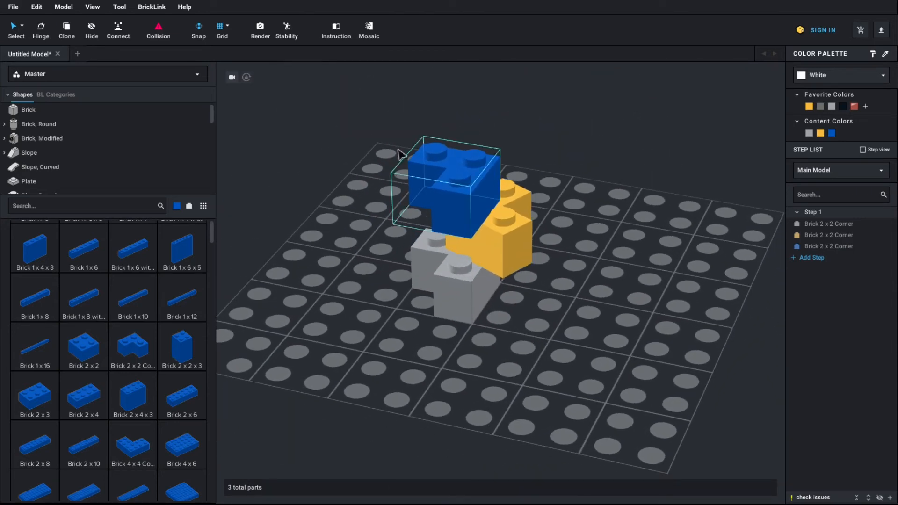
right_drag(374, 249, 345, 251)
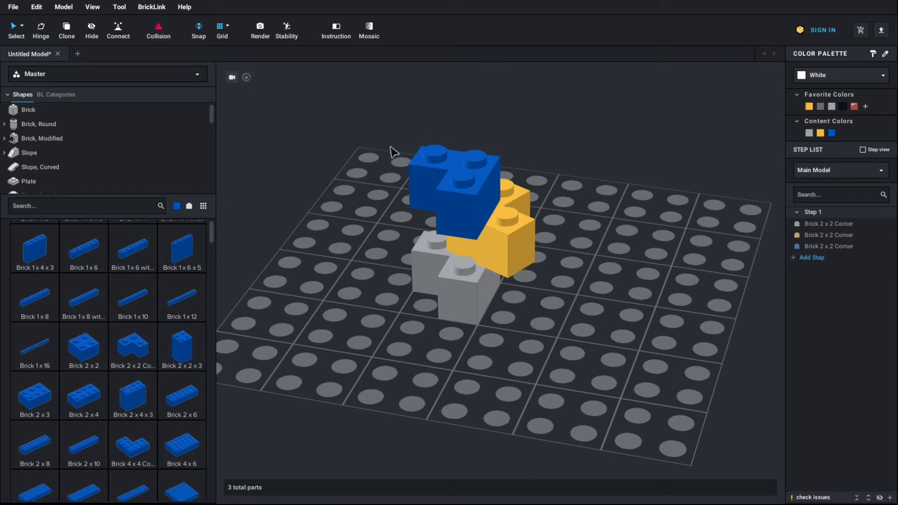
- Select the blue and orange corner bricks together and rotate them about the gray brick's stud into line with the grid
click(438, 181)
shift+click(519, 259)
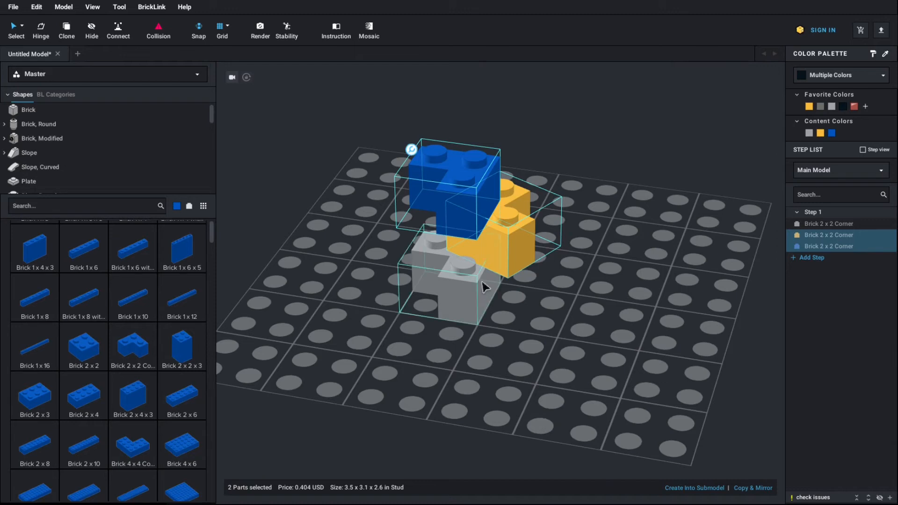
mouse_move(476, 240)
mouse_down()
mouse_move(593, 253)
mouse_move(555, 260)
mouse_move(486, 249)
mouse_up()
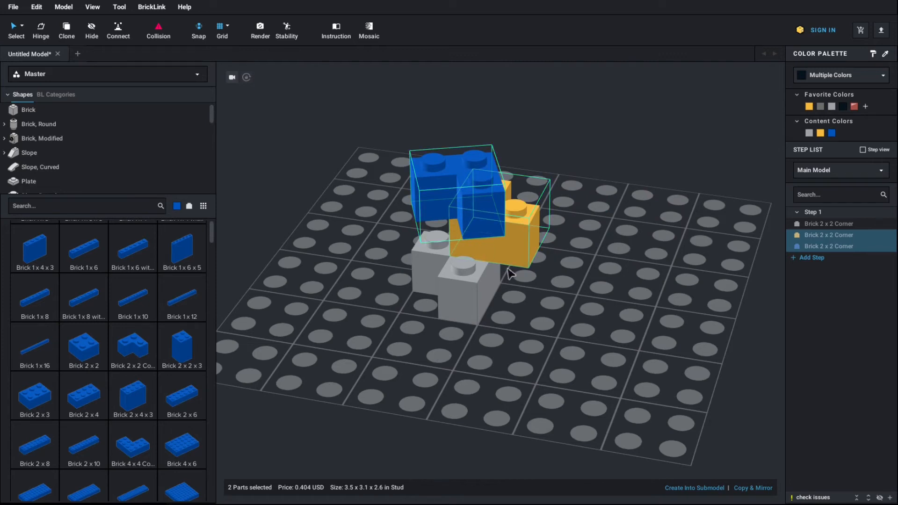
click(465, 194)
mouse_move(465, 194)
mouse_down()
mouse_move(477, 250)
mouse_move(463, 155)
mouse_move(467, 195)
mouse_up()
mouse_move(570, 314)
right_down()
mouse_move(581, 353)
mouse_move(542, 323)
mouse_move(572, 332)
right_up()
right_drag(403, 126, 442, 134)
drag(402, 137, 485, 185)
right_drag(594, 203, 526, 228)
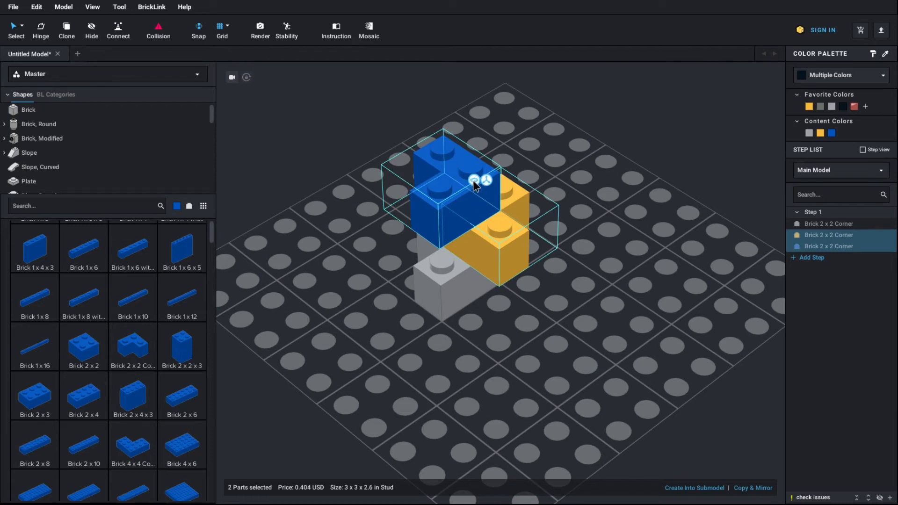
- Rotate the selected blue and orange bricks to an angle about the gray brick's stud and swing them back into line with the grid
click(474, 181)
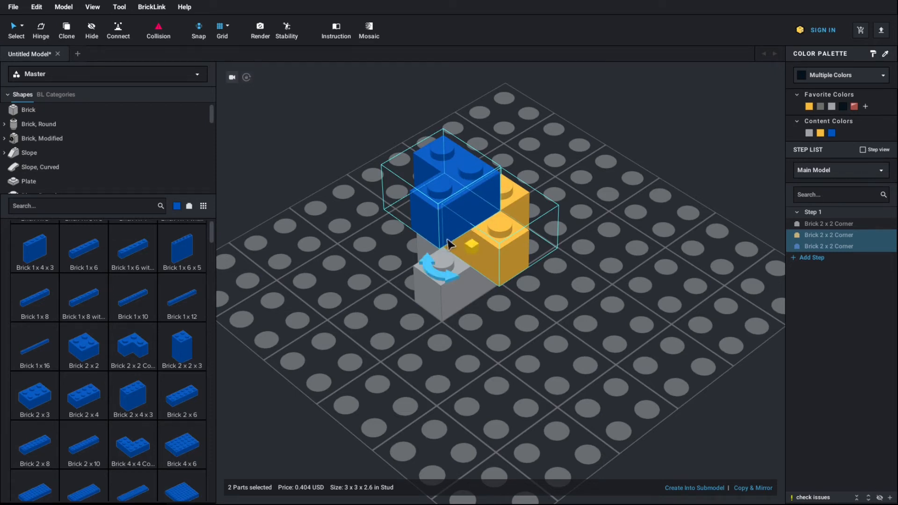
drag(439, 265, 398, 270)
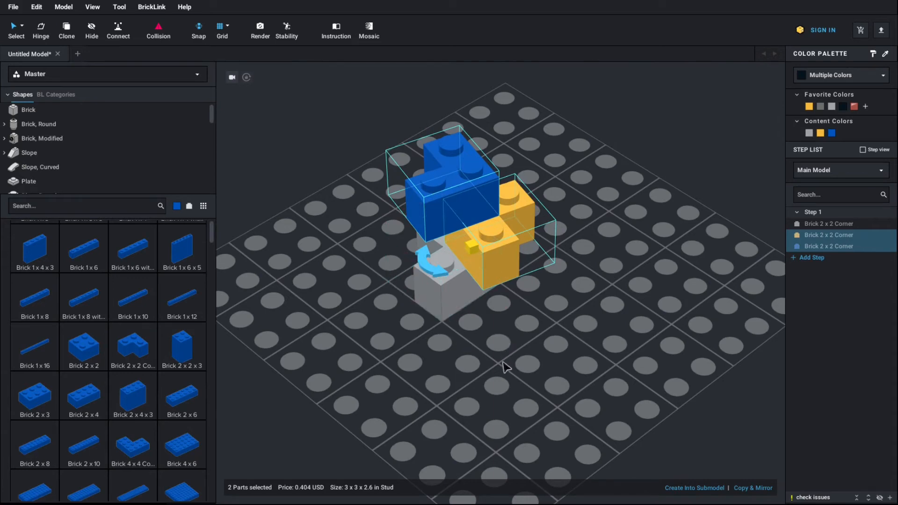
right_drag(503, 364, 465, 154)
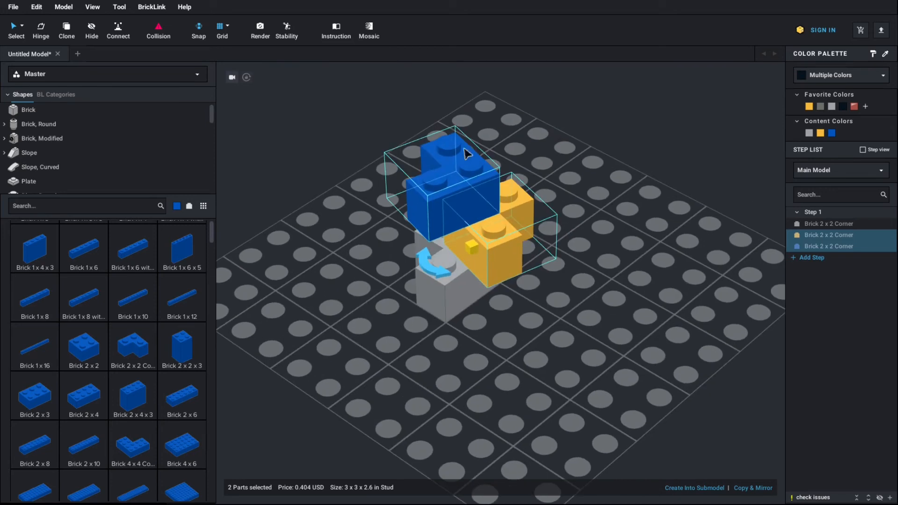
click(475, 234)
ctrl+click(446, 199)
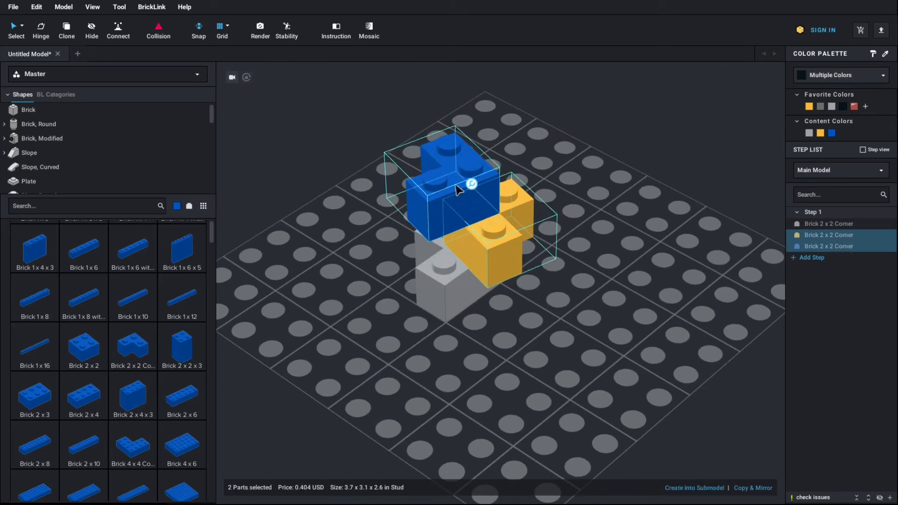
drag(470, 189, 448, 270)
click(579, 339)
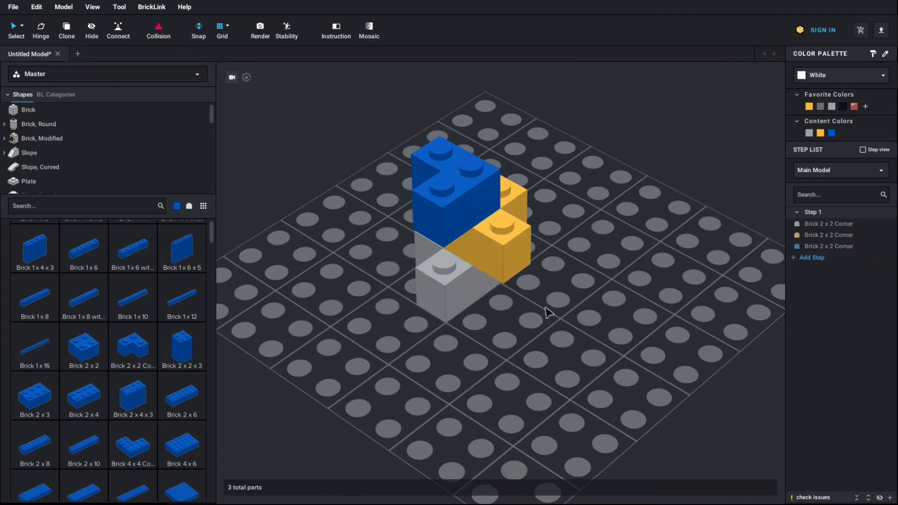
- Place a blue Brick 2 x 2 x 3 on the board beside the stack, discard the extra copy and show the placed brick's move arrows
right_drag(468, 224, 306, 219)
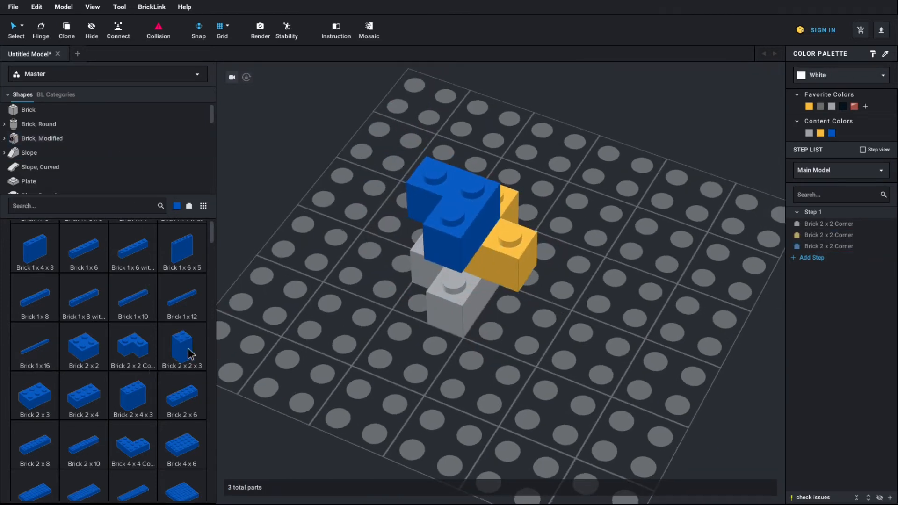
drag(191, 355, 661, 222)
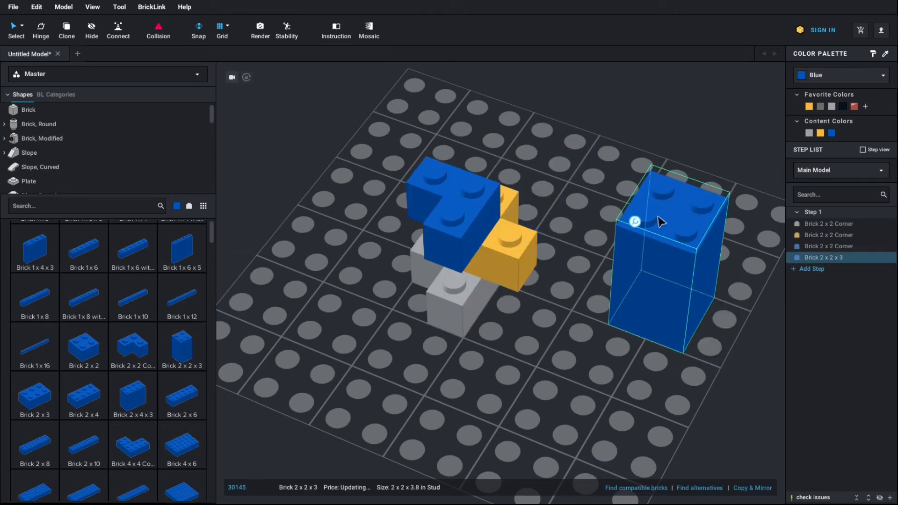
key(Escape)
click(649, 271)
click(646, 224)
- Slide the tall blue brick along its two horizontal axes to position -60.0, -38.0, 20.0
right_drag(591, 357, 491, 341)
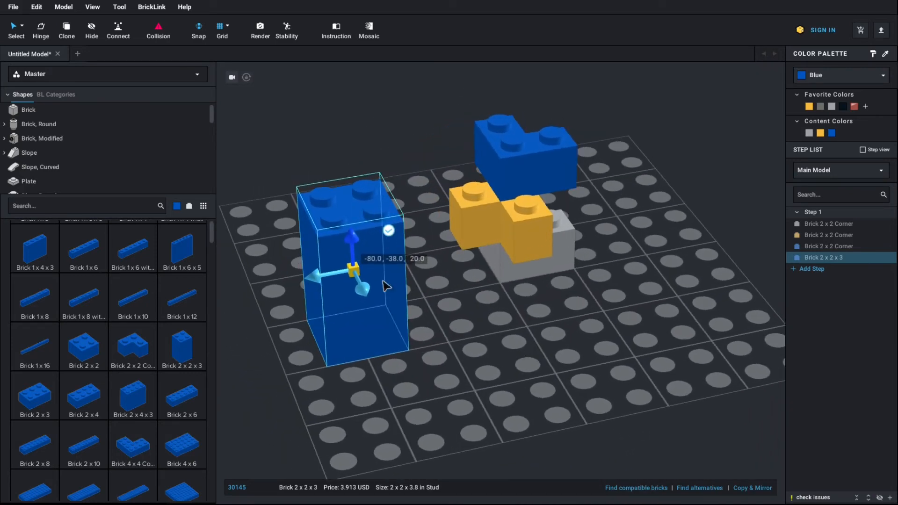
right_drag(458, 368, 501, 372)
right_drag(565, 327, 648, 278)
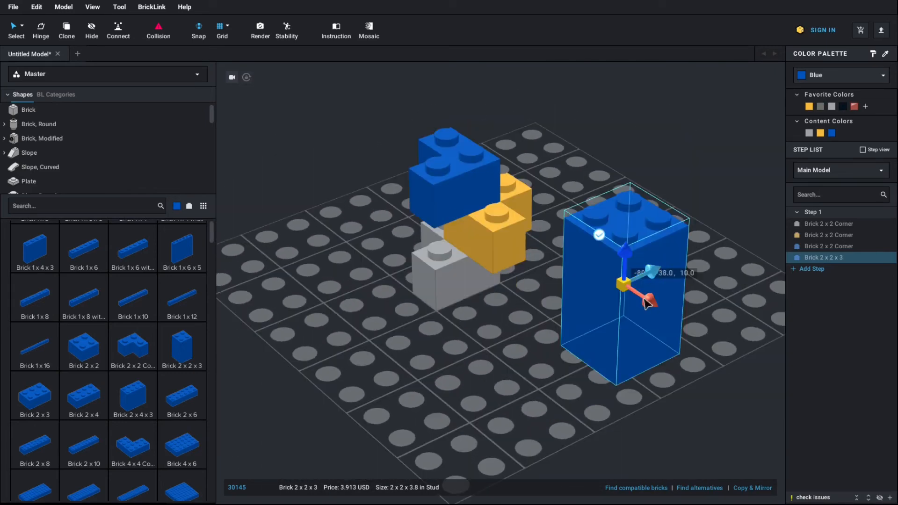
drag(648, 301, 637, 328)
drag(645, 280, 666, 266)
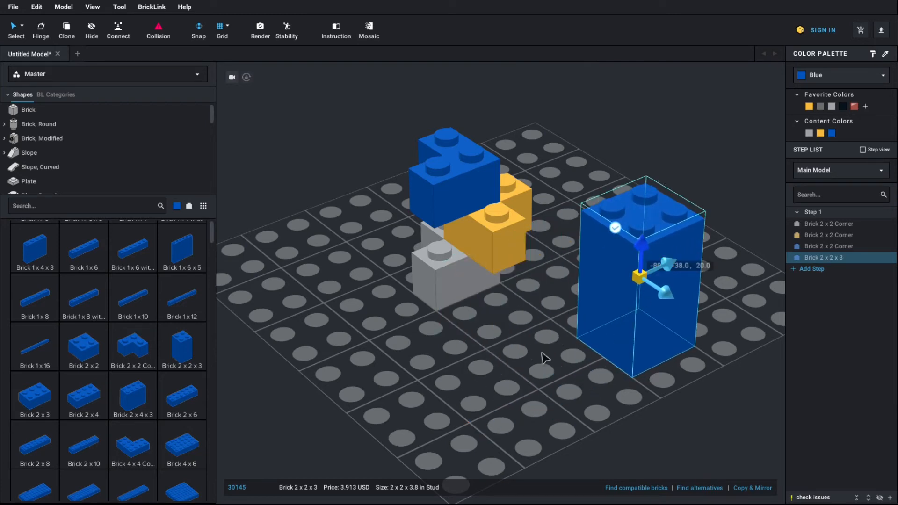
right_drag(542, 354, 563, 351)
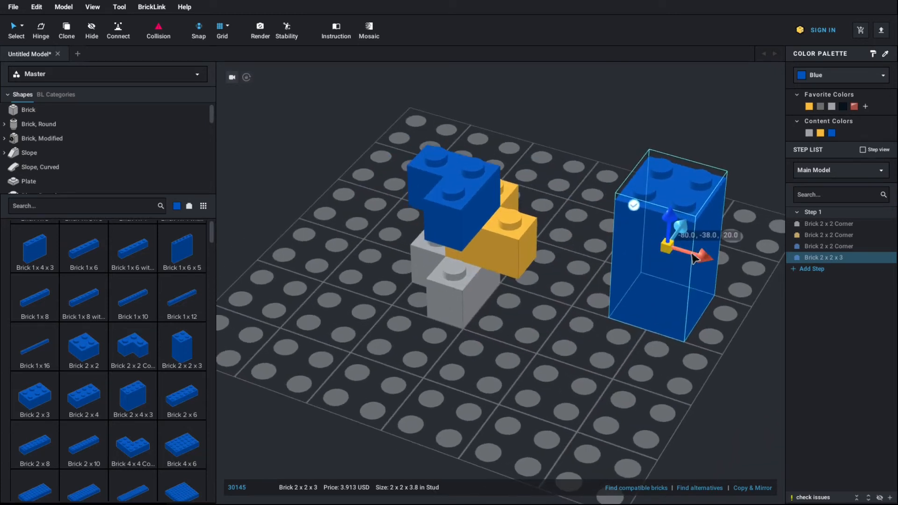
drag(700, 257, 654, 244)
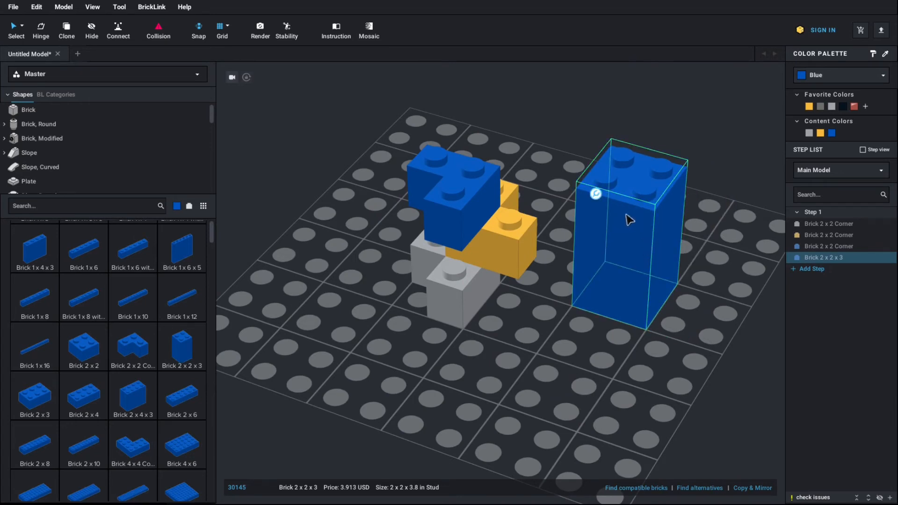
- Raise the tall blue brick off the board and slide it across to position 20.0, -98.0, 20.0
click(606, 195)
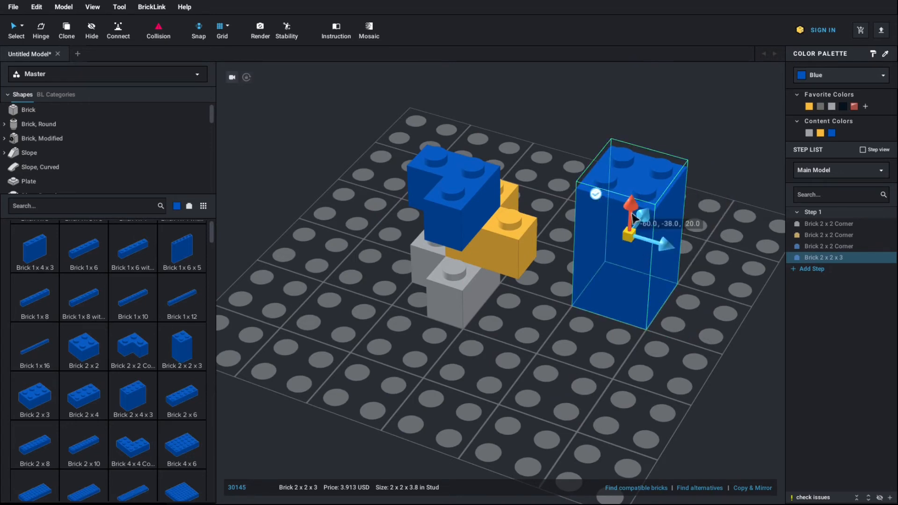
drag(631, 218, 630, 97)
drag(674, 144, 564, 177)
right_drag(563, 177, 542, 205)
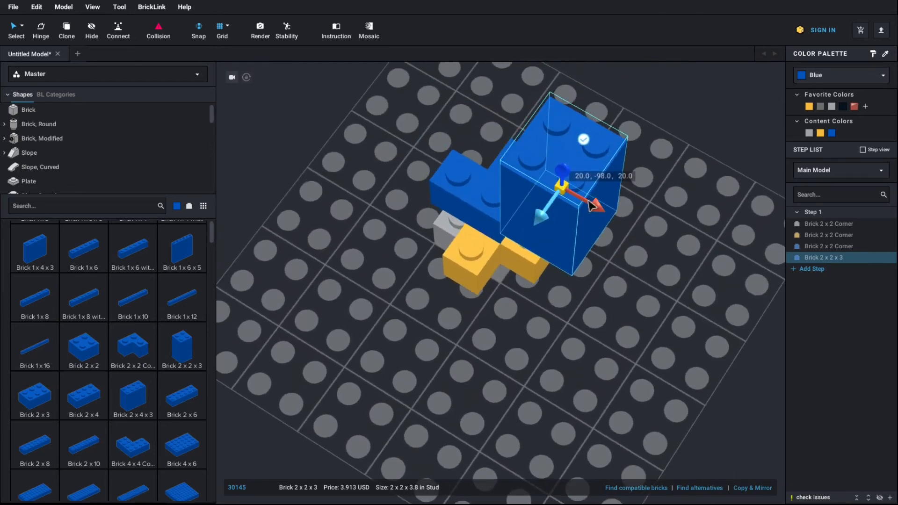
- Set the tall blue brick down on the board beside the stack and try to slide it through the other bricks
drag(582, 198, 630, 187)
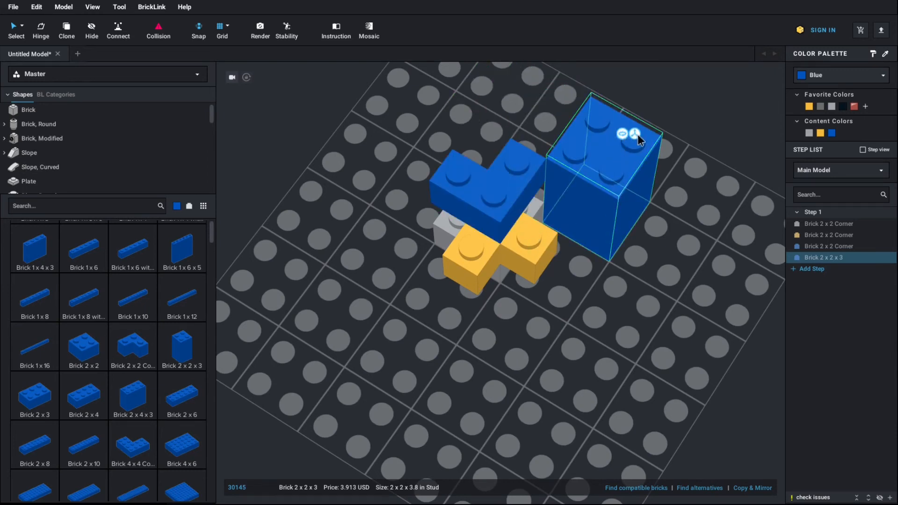
drag(638, 202, 592, 187)
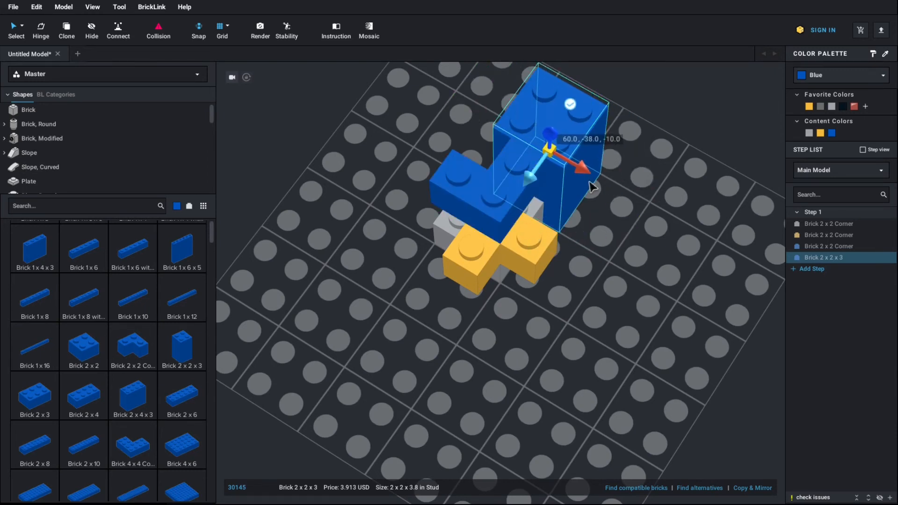
right_drag(598, 201, 549, 185)
drag(579, 248, 398, 218)
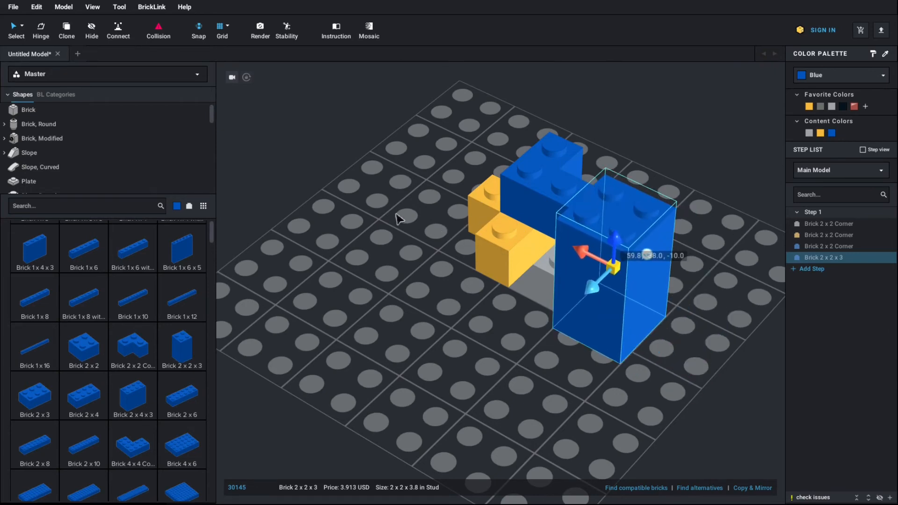
right_drag(611, 265, 454, 268)
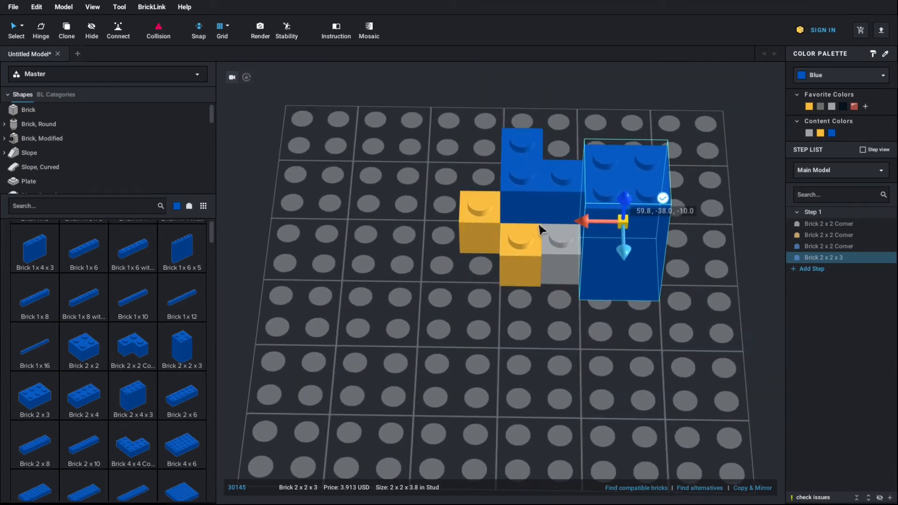
- Raise the tall blue brick to a height value of -122.0, slide it sideways above the stack and deselect it
drag(622, 202, 637, 72)
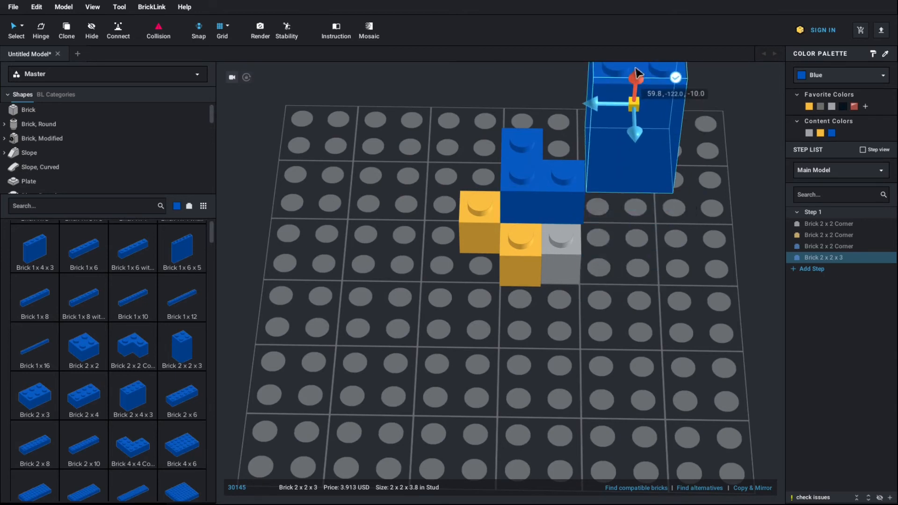
drag(616, 110, 551, 109)
right_drag(551, 112, 724, 197)
click(726, 198)
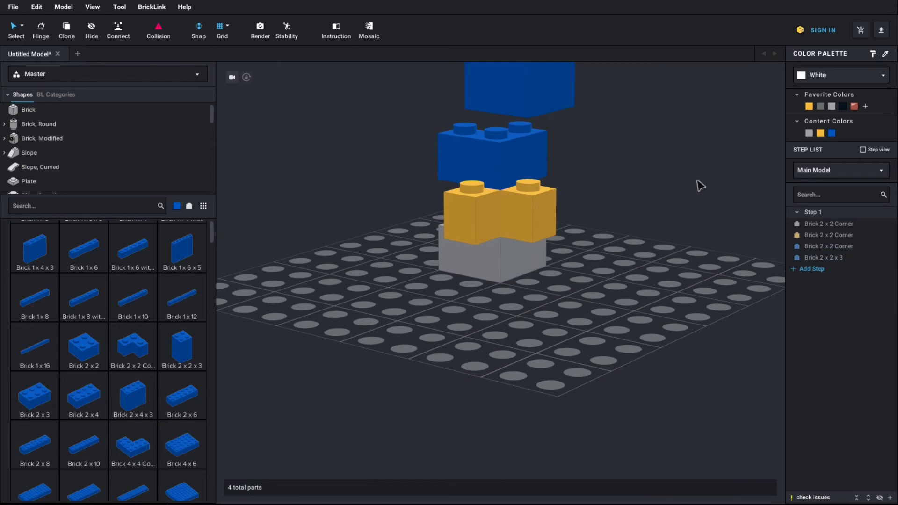
- Reset the origin that the view orbits around
right_drag(667, 196, 537, 207)
scroll(537, 207, up, 5)
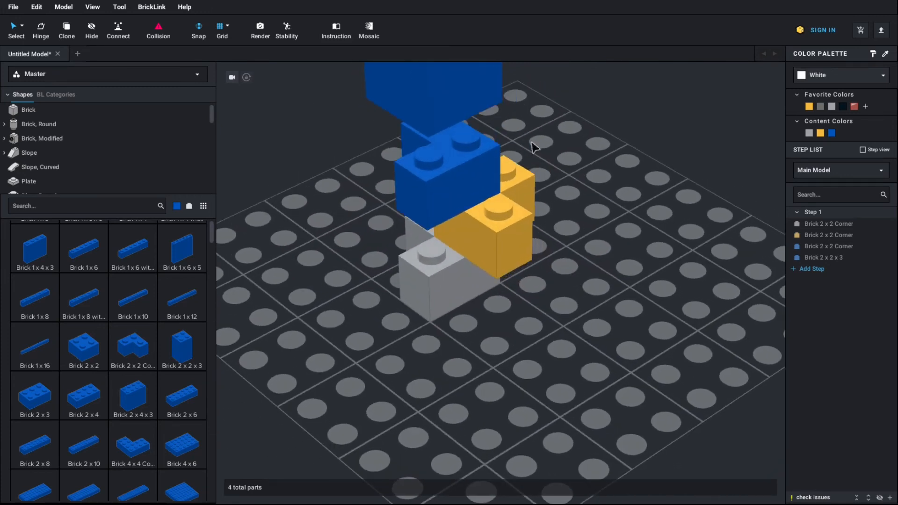
right_click(625, 213)
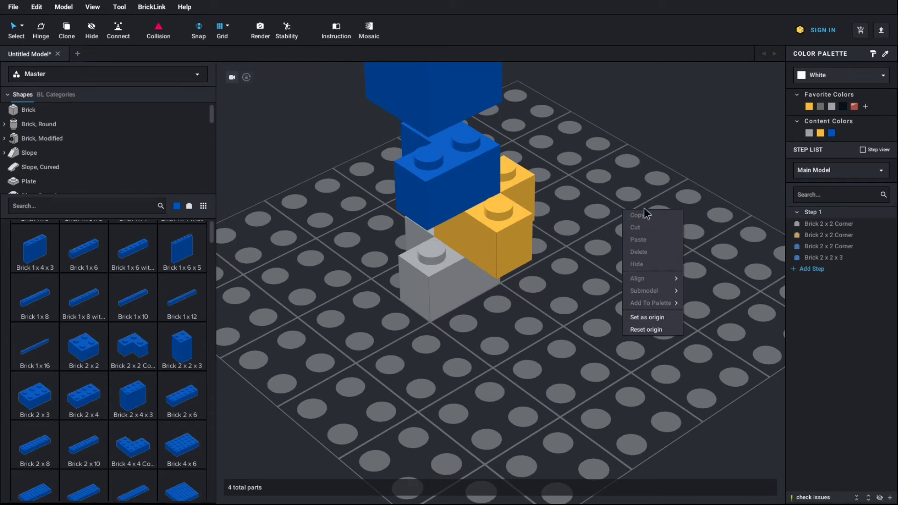
click(647, 329)
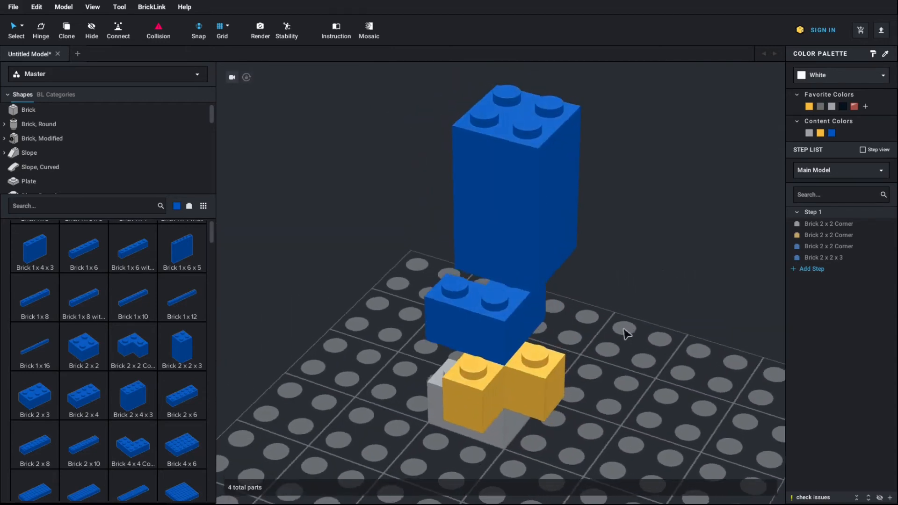
mouse_move(624, 329)
right_down()
mouse_move(491, 323)
mouse_move(464, 335)
mouse_move(490, 332)
mouse_move(518, 295)
mouse_move(565, 326)
mouse_move(652, 335)
mouse_move(640, 335)
right_up()
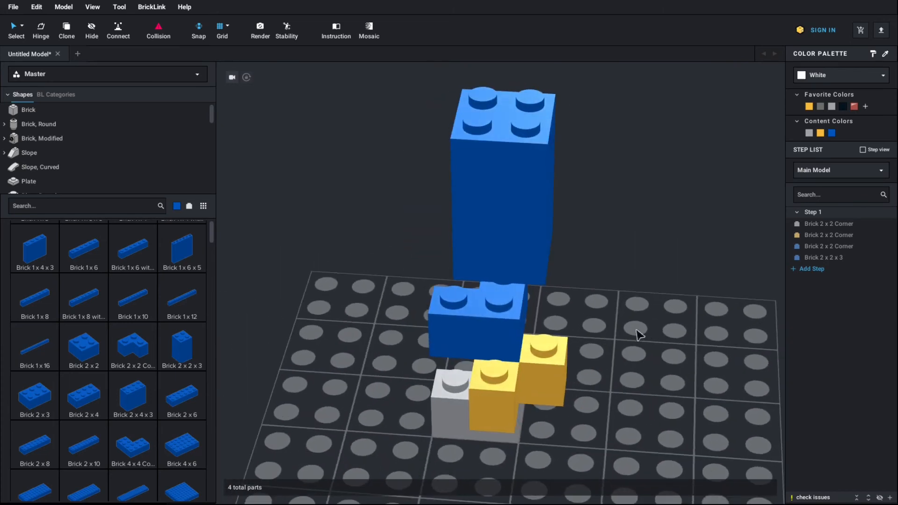
- Set the tall blue Brick 2 x 2 x 3 as the view's origin and check how the view orbits and zooms around it
right_click(508, 202)
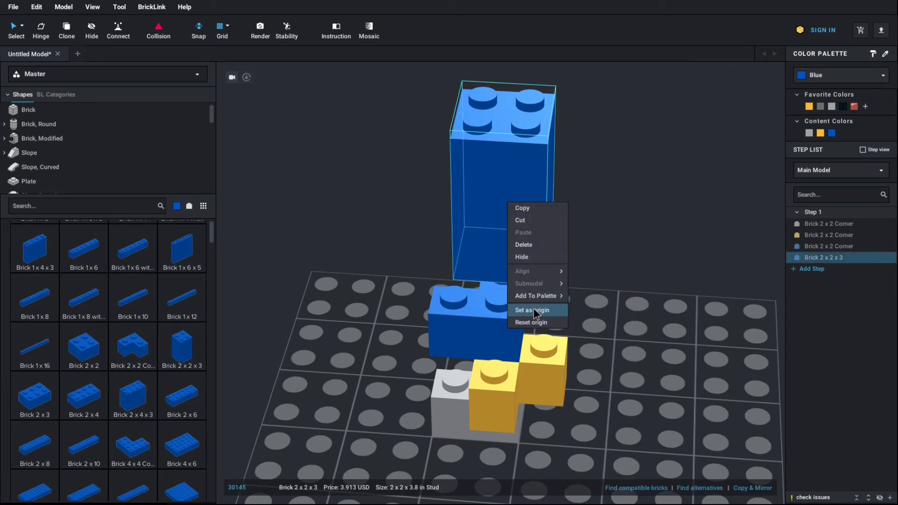
click(507, 151)
right_click(508, 152)
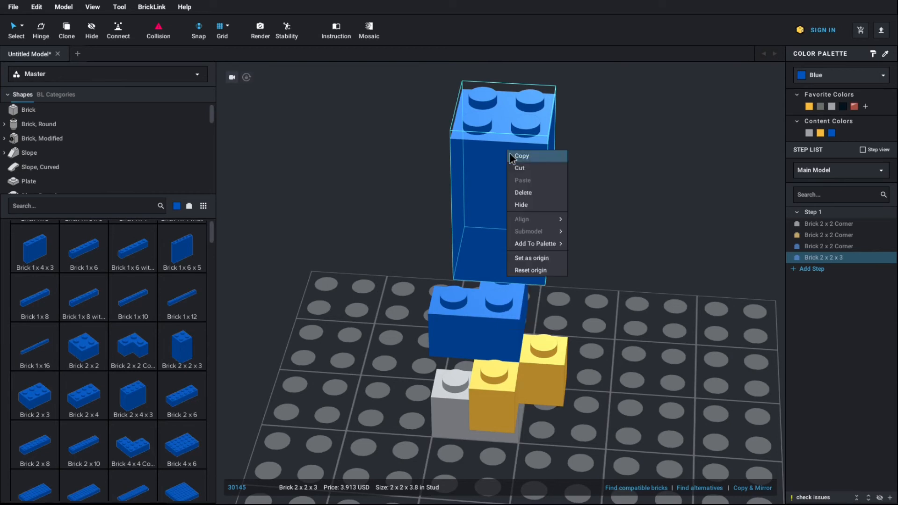
click(533, 260)
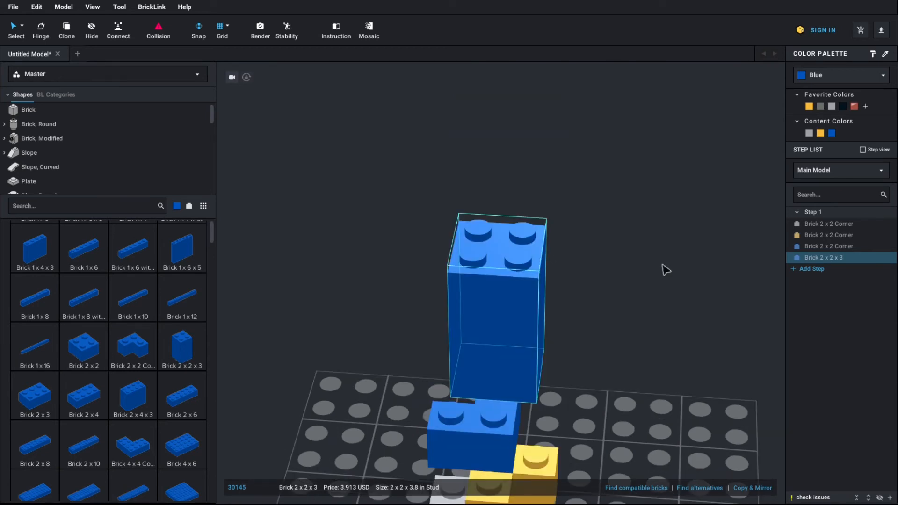
right_drag(666, 270, 640, 259)
click(617, 269)
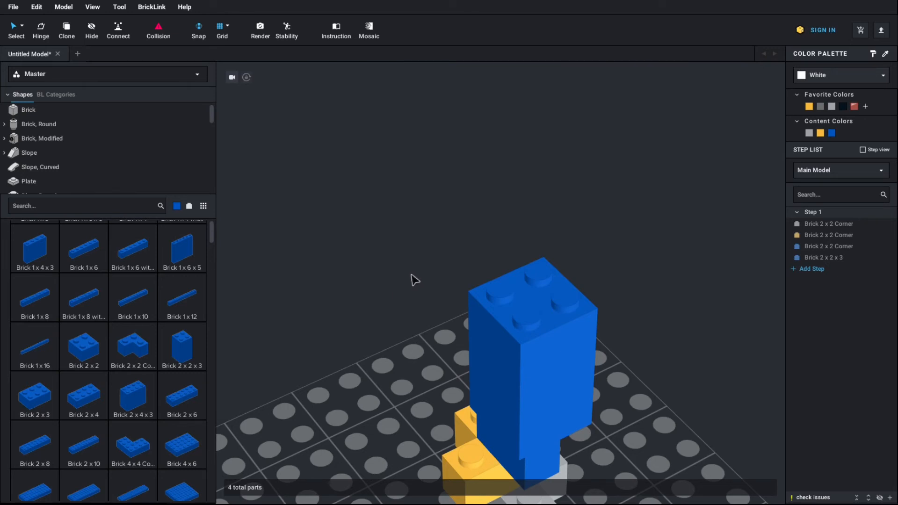
scroll(356, 264, down, 5)
scroll(380, 293, up, 5)
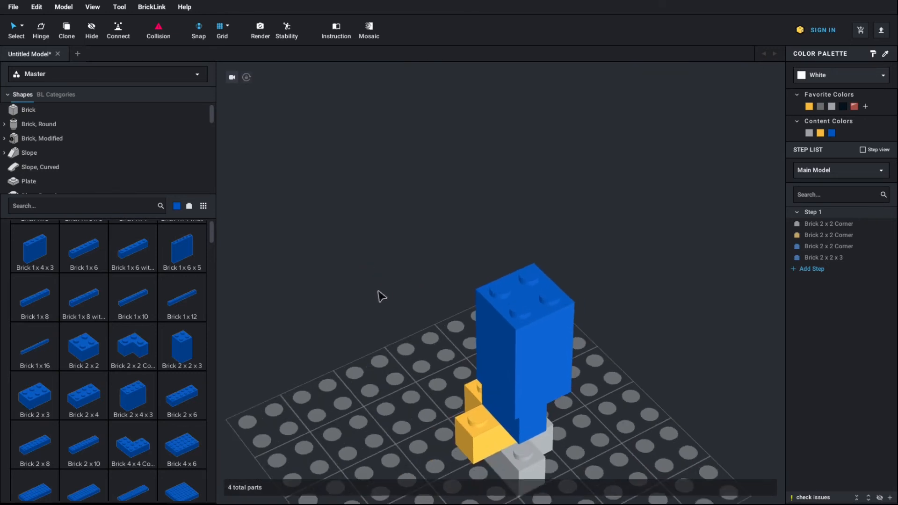
- Delete the tall blue Brick 2 x 2 x 3 from the top of the stack
scroll(383, 309, down, 2)
scroll(387, 318, up, 1)
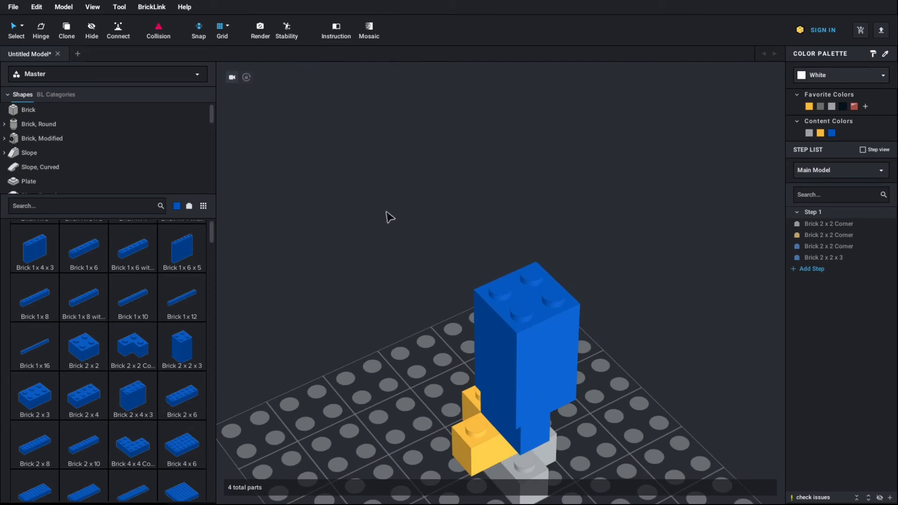
middle_drag(407, 189, 416, 162)
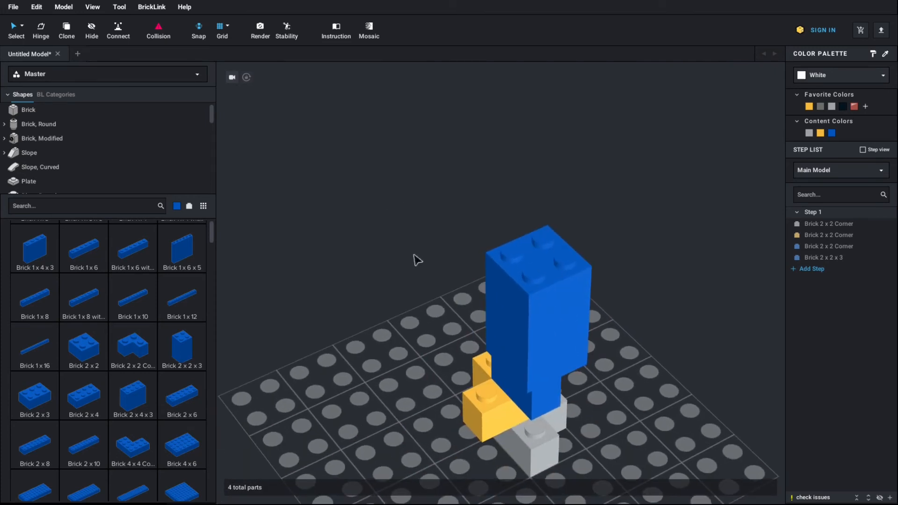
middle_drag(418, 260, 610, 221)
mouse_move(480, 230)
right_down()
mouse_move(383, 231)
mouse_move(473, 241)
right_up()
right_click(530, 250)
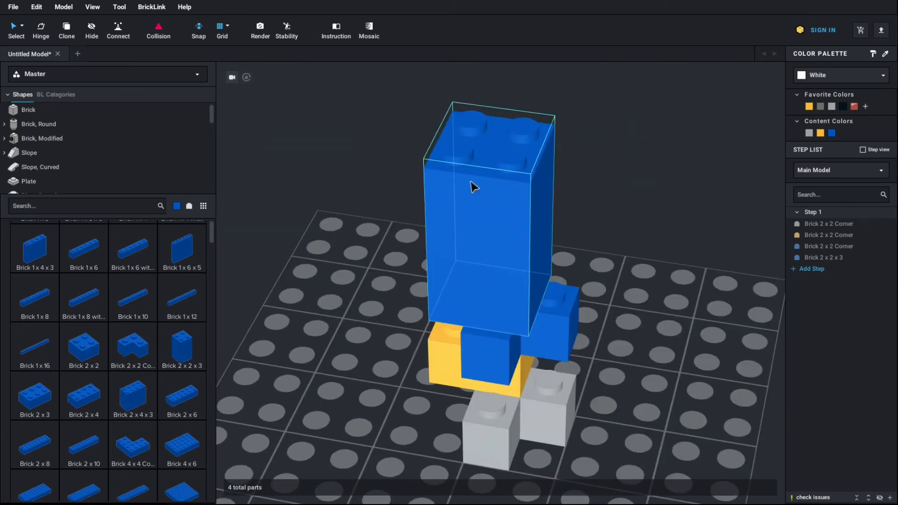
click(482, 218)
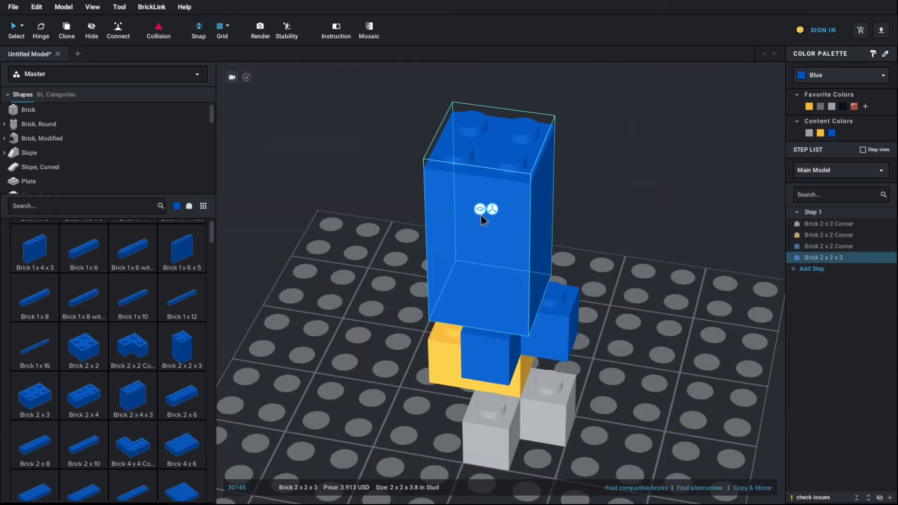
key(Delete)
- Group the three stacked corner bricks into a submodel, accepting the suggested name SubModel Group 1
right_drag(593, 224, 560, 228)
scroll(560, 228, down, 3)
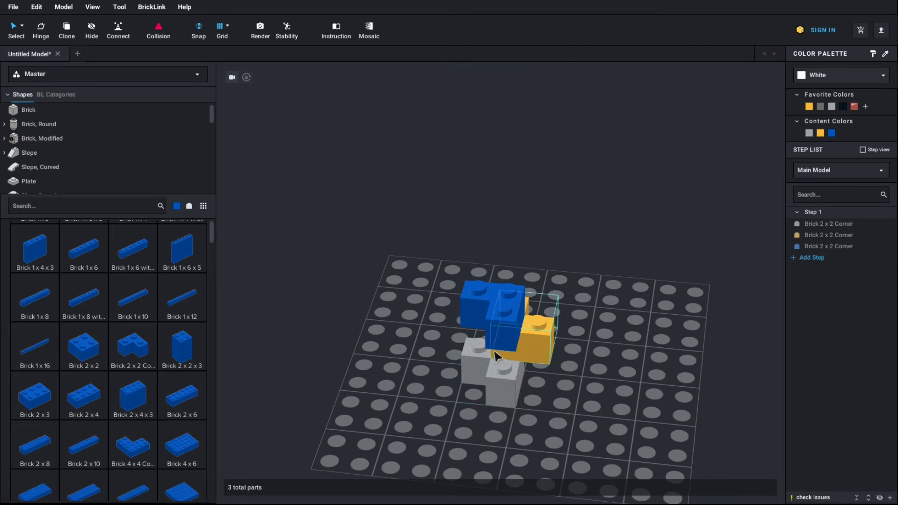
click(538, 342)
click(511, 334)
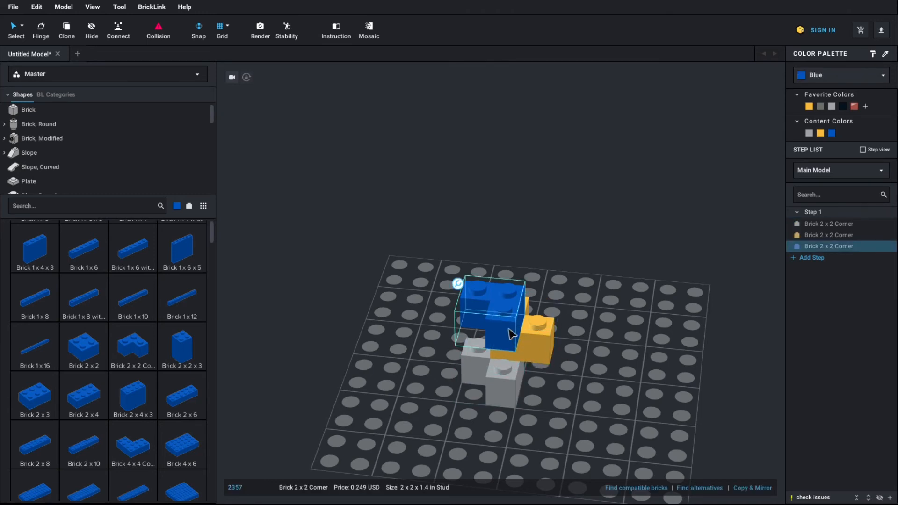
click(656, 285)
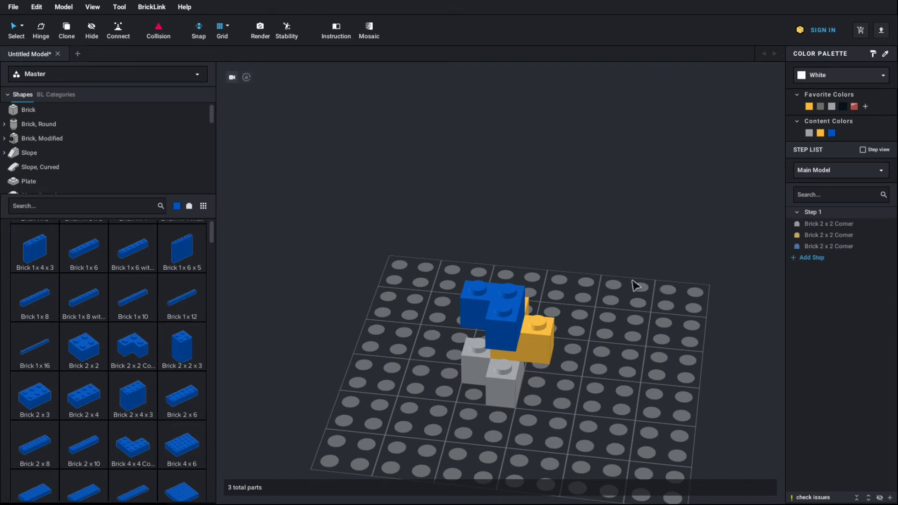
right_drag(633, 287, 616, 287)
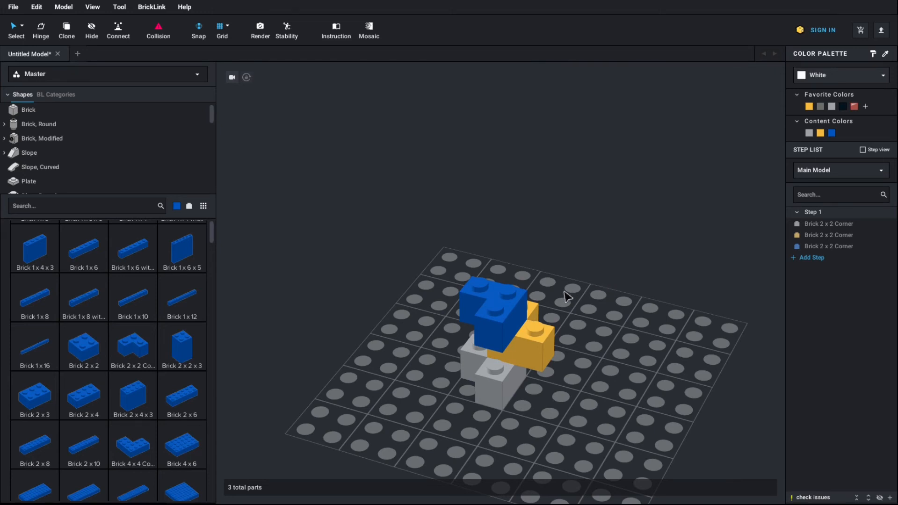
mouse_move(581, 313)
right_down()
mouse_move(591, 299)
mouse_move(597, 308)
mouse_move(582, 315)
right_up()
right_drag(525, 272, 527, 267)
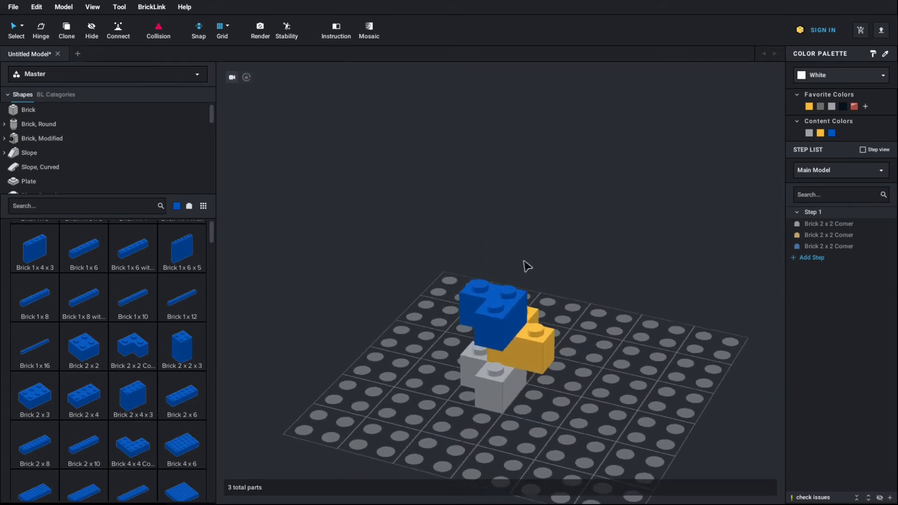
drag(420, 254, 526, 415)
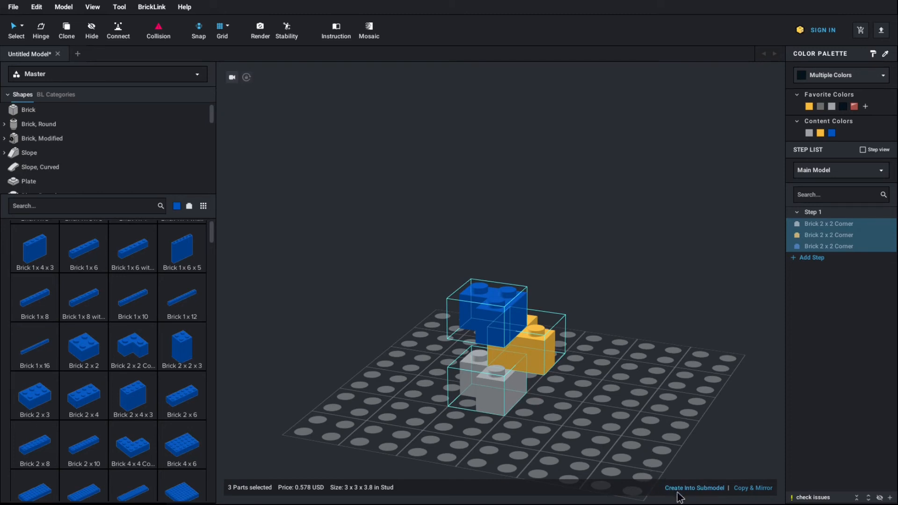
click(701, 489)
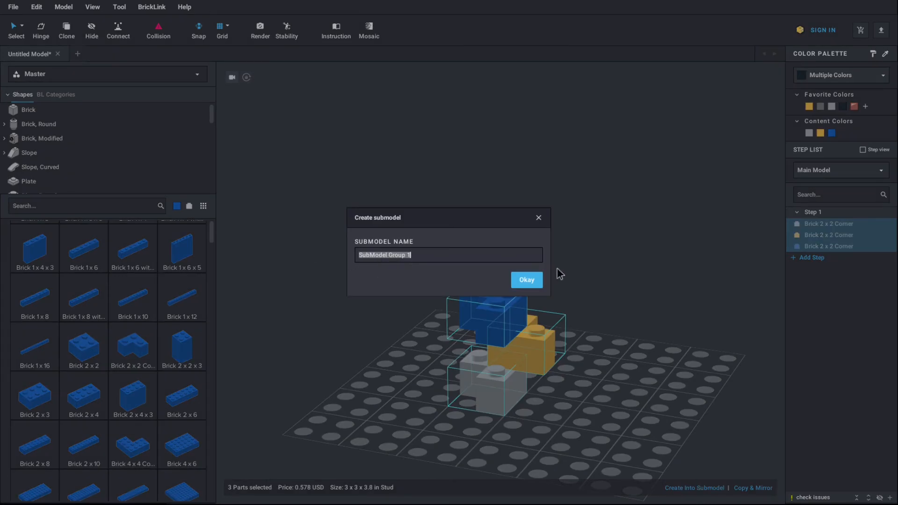
click(536, 282)
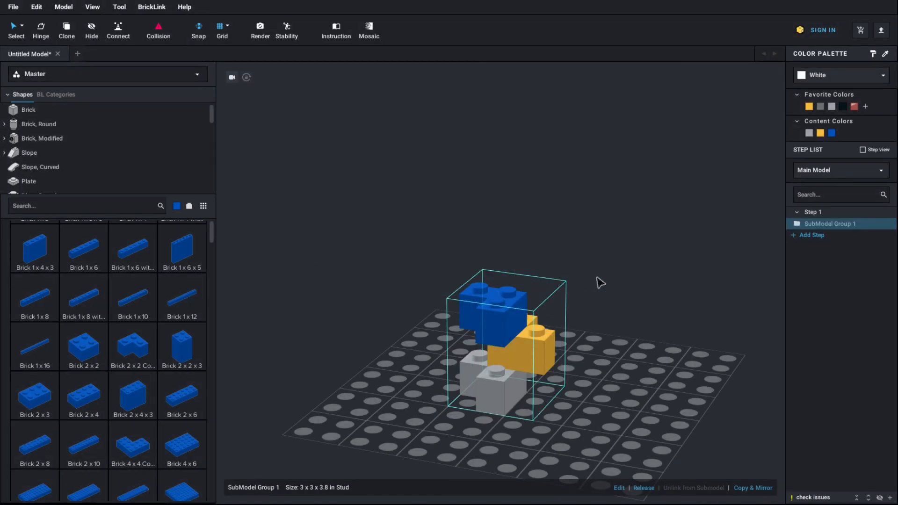
- Move the submodel as one piece to the back left part of the baseplate and deselect it
right_drag(604, 282, 592, 283)
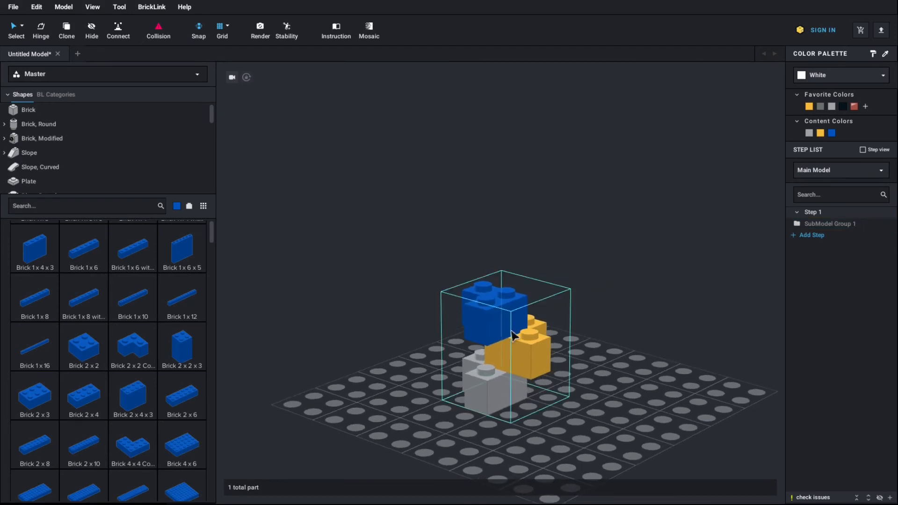
right_drag(639, 311, 611, 311)
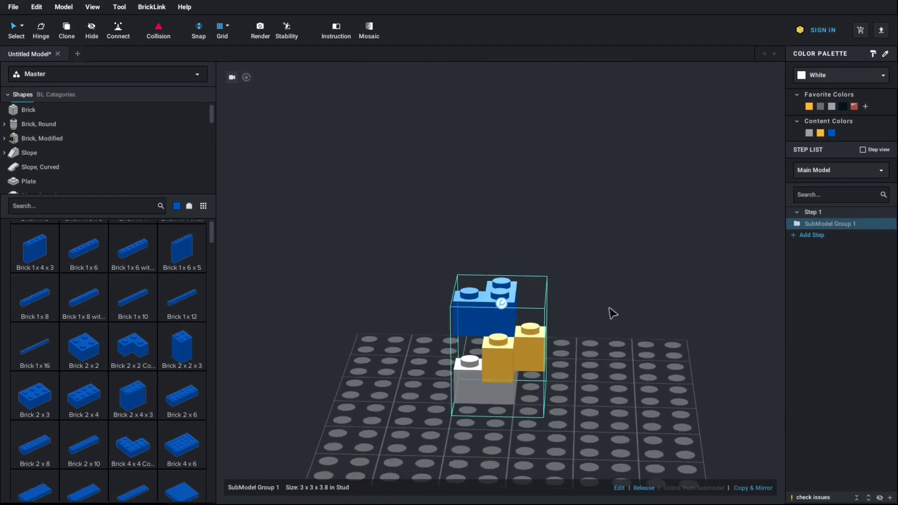
drag(498, 341, 433, 301)
click(542, 357)
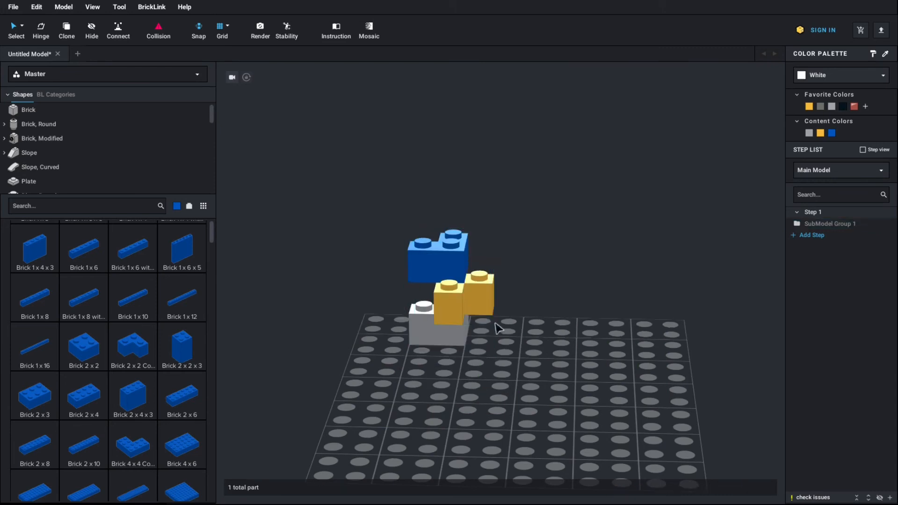
click(464, 334)
click(622, 330)
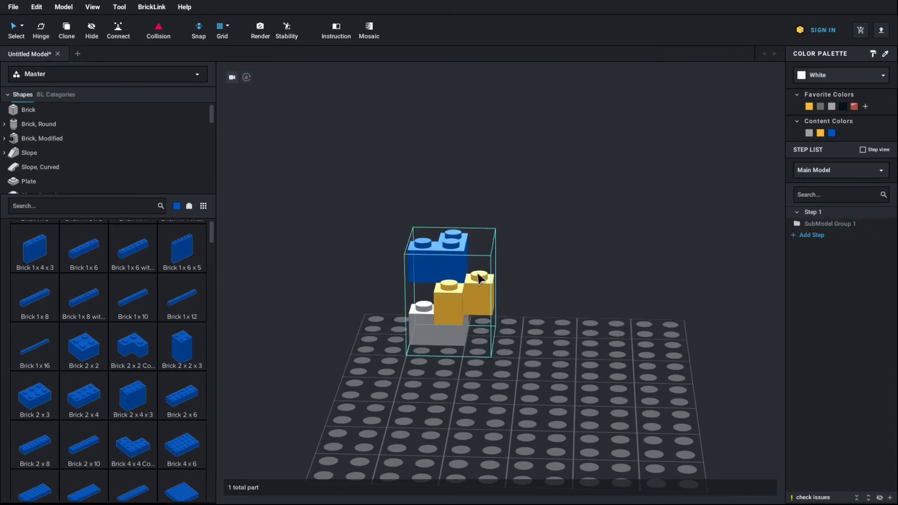
- Copy and mirror SubModel Group 1, and move the mirrored copy two studs further away from the original
click(467, 279)
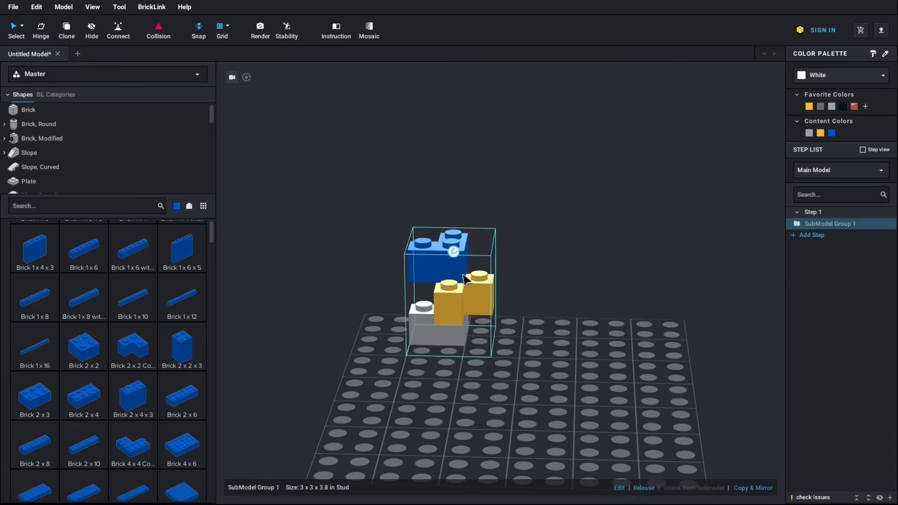
click(752, 488)
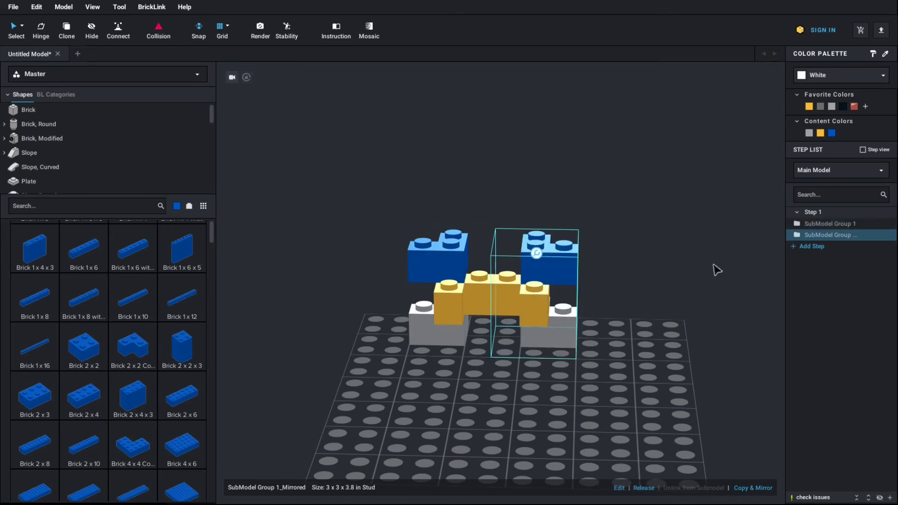
drag(510, 293, 561, 296)
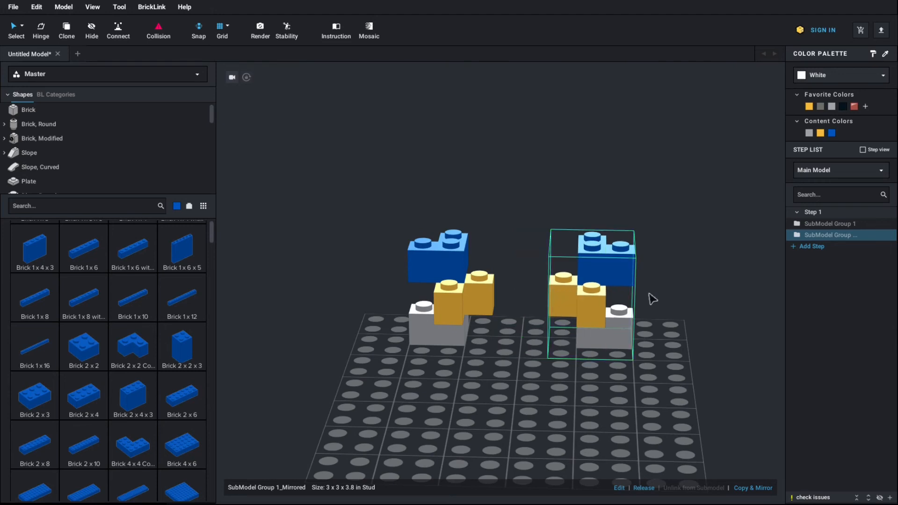
- Rotate the mirrored submodel on the baseplate so the open corner of its blue brick faces front right
ctrl+click(819, 224)
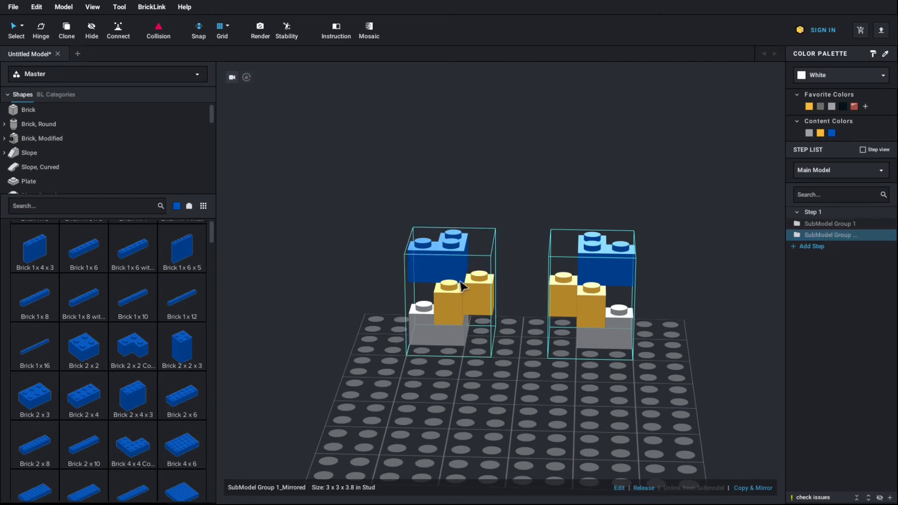
click(465, 287)
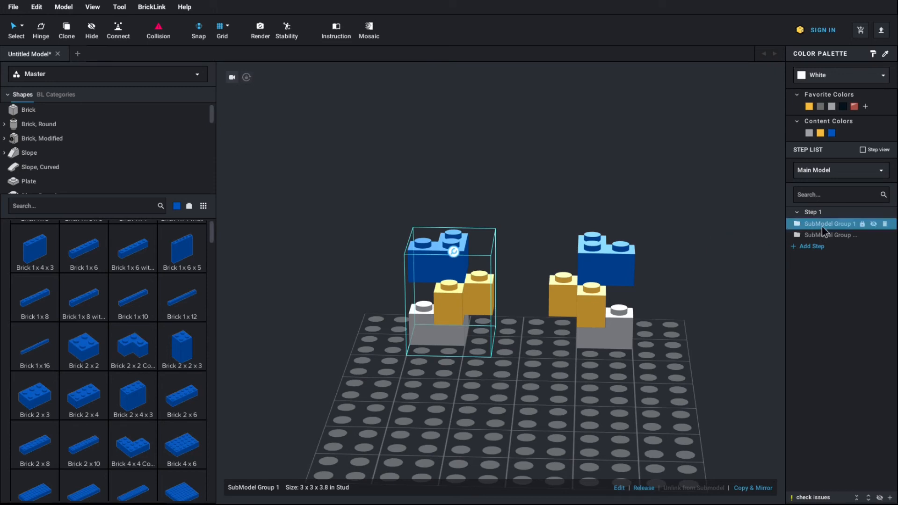
click(591, 297)
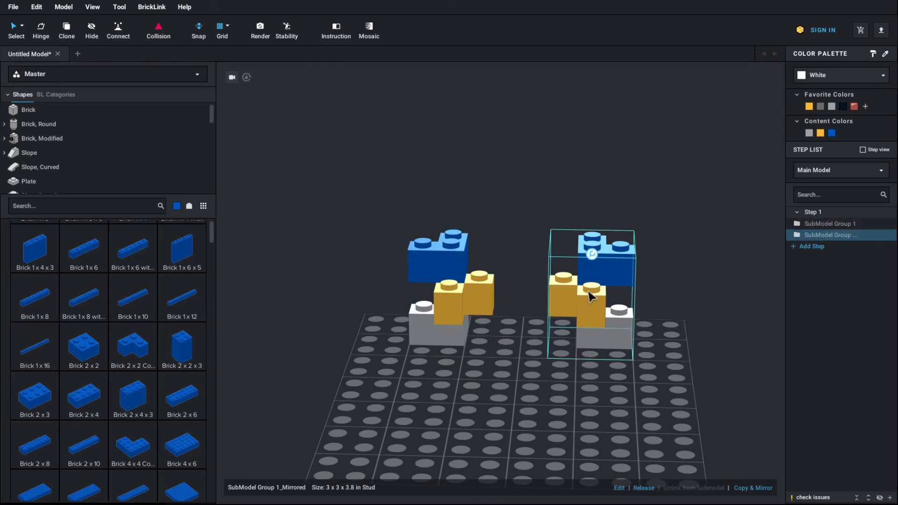
right_drag(644, 275, 639, 311)
mouse_move(584, 256)
mouse_down()
mouse_move(582, 290)
mouse_move(527, 272)
mouse_move(624, 280)
mouse_move(602, 260)
mouse_up()
key(Right)
key(Right)
key(Right)
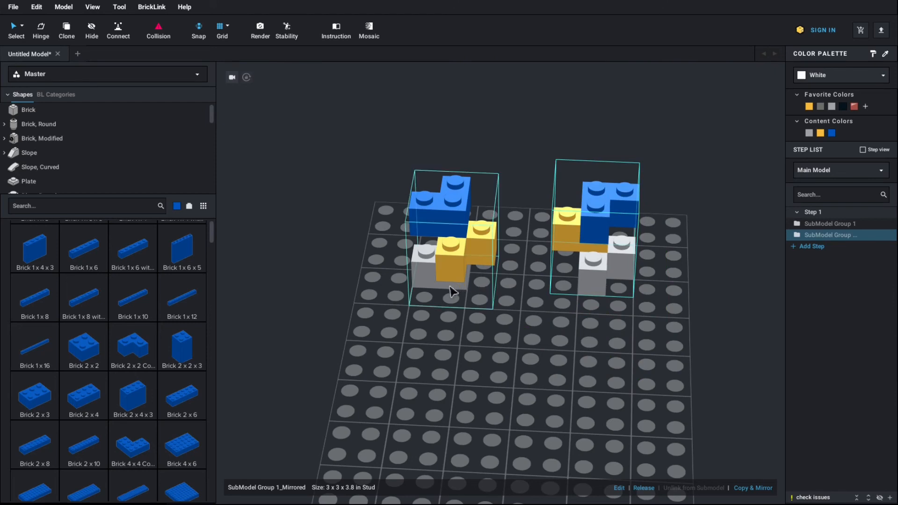
- Stack the original submodel on top of the mirrored one and check the combined tower from several sides
drag(451, 291, 592, 197)
click(434, 343)
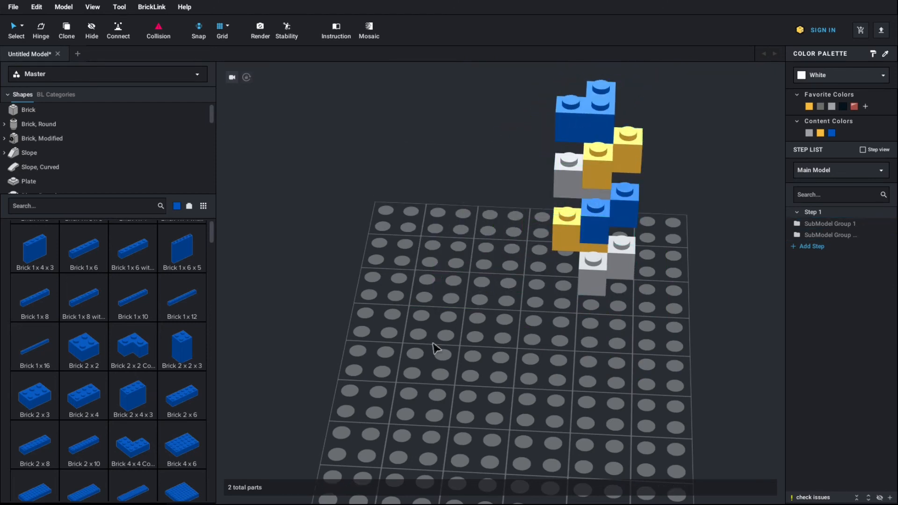
right_drag(434, 343, 483, 322)
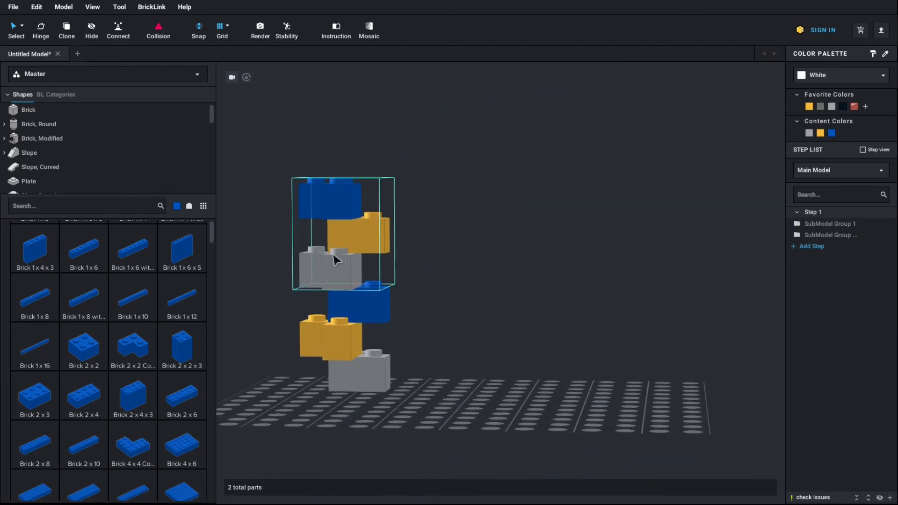
click(342, 320)
click(501, 317)
right_drag(496, 315, 450, 347)
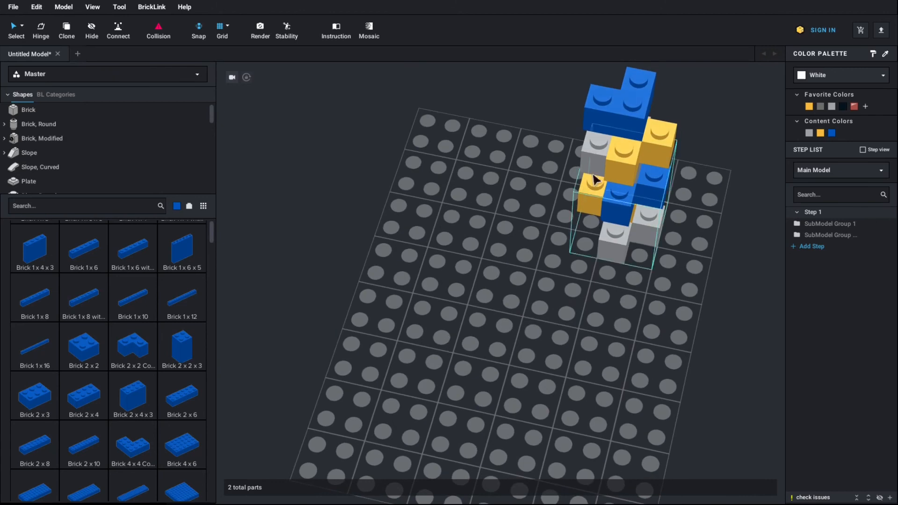
right_drag(563, 295, 590, 265)
right_drag(561, 211, 558, 215)
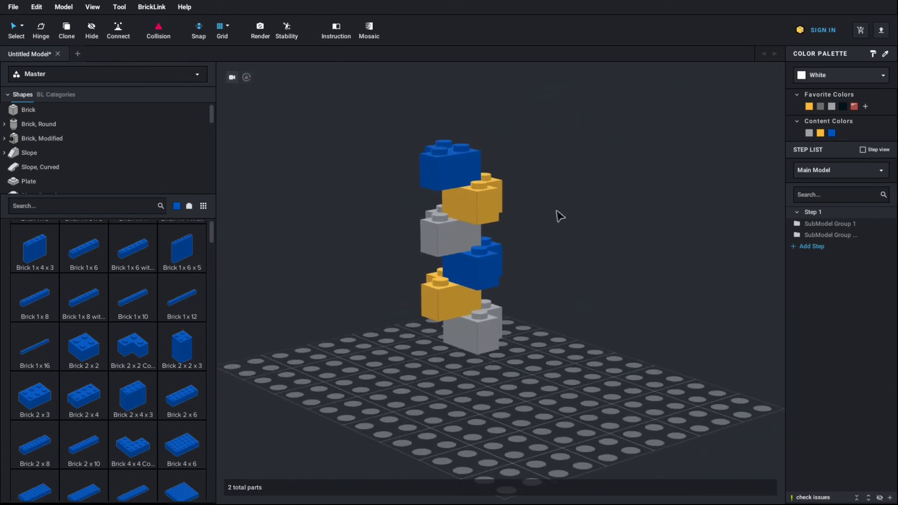
- Open the upper submodel, SubModel Group 1, for editing with none of its bricks selected
click(484, 196)
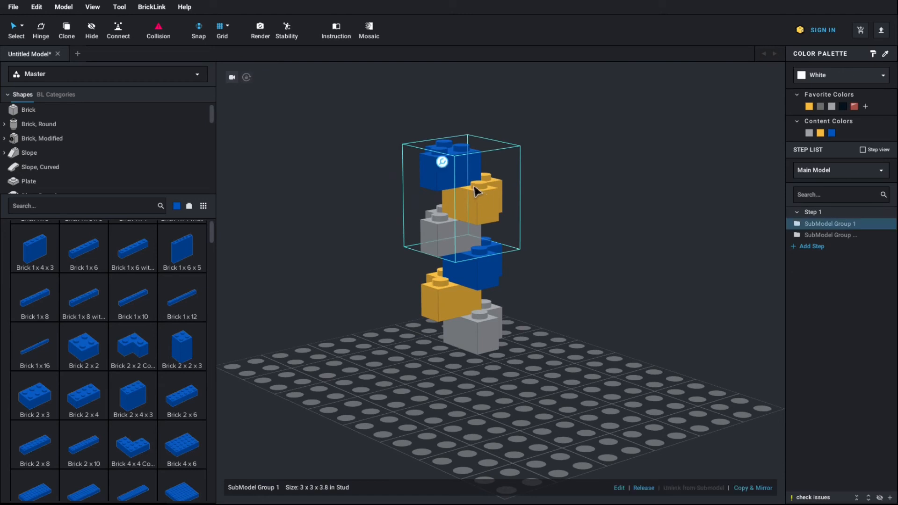
double_click(476, 191)
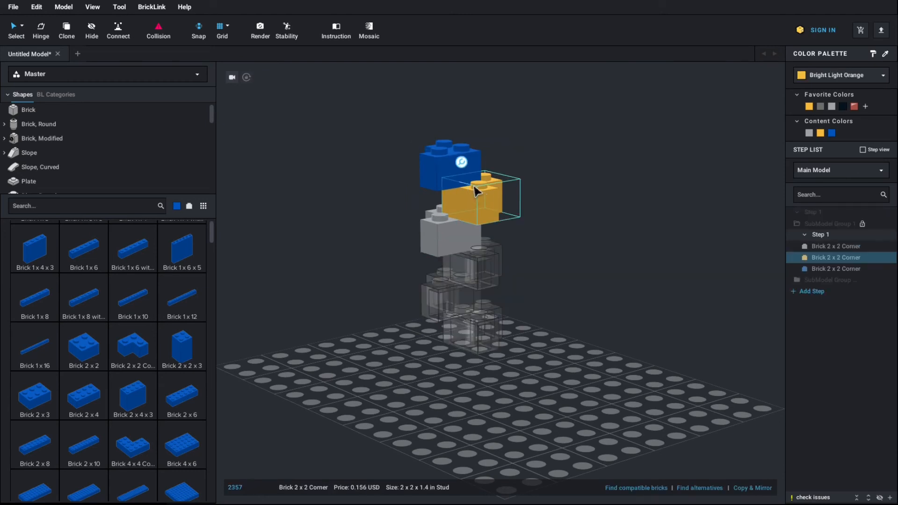
scroll(543, 259, up, 5)
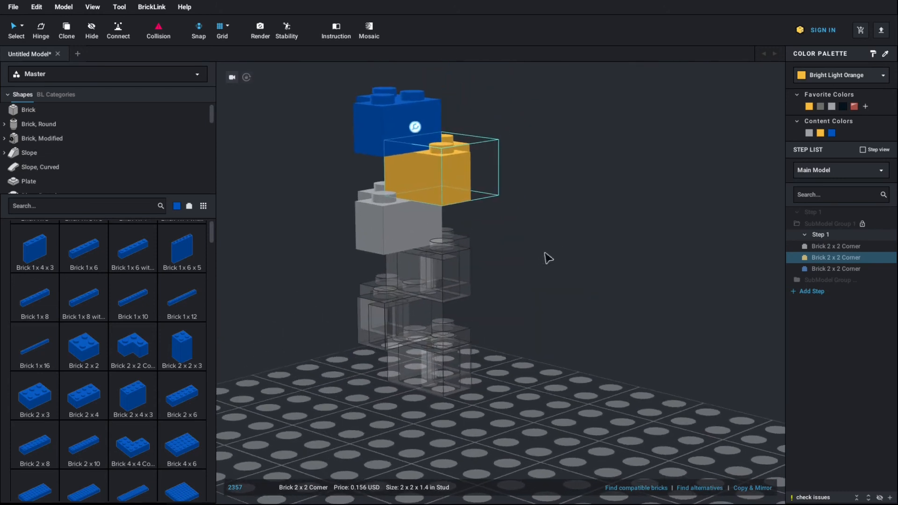
click(546, 258)
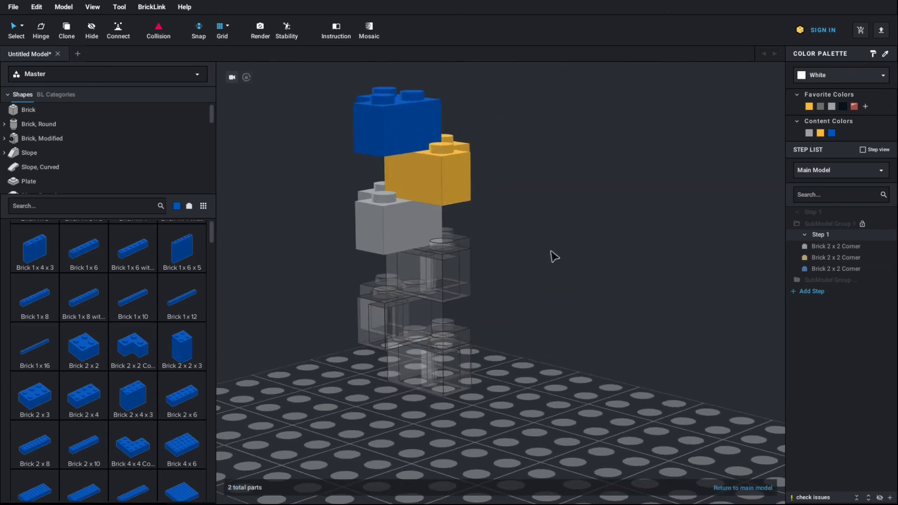
- Recolor the submodel's middle orange corner brick to Black and return to the main model
click(444, 177)
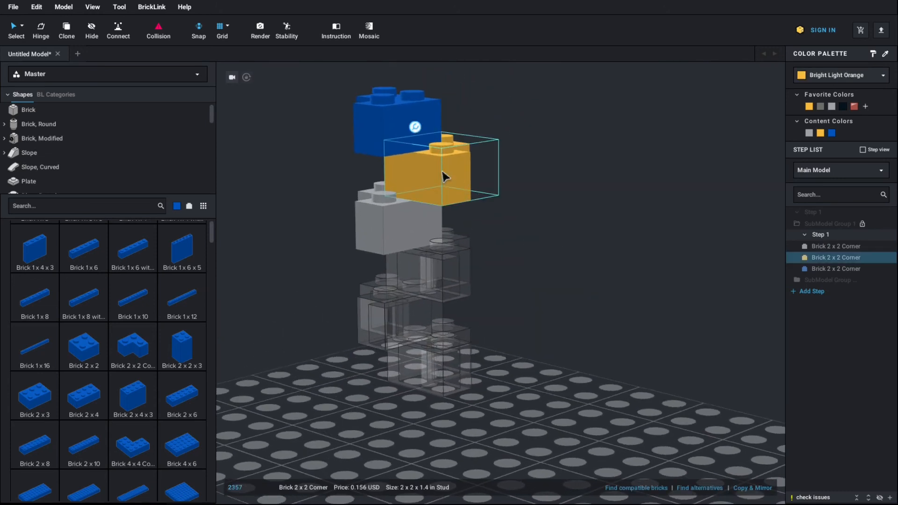
click(842, 106)
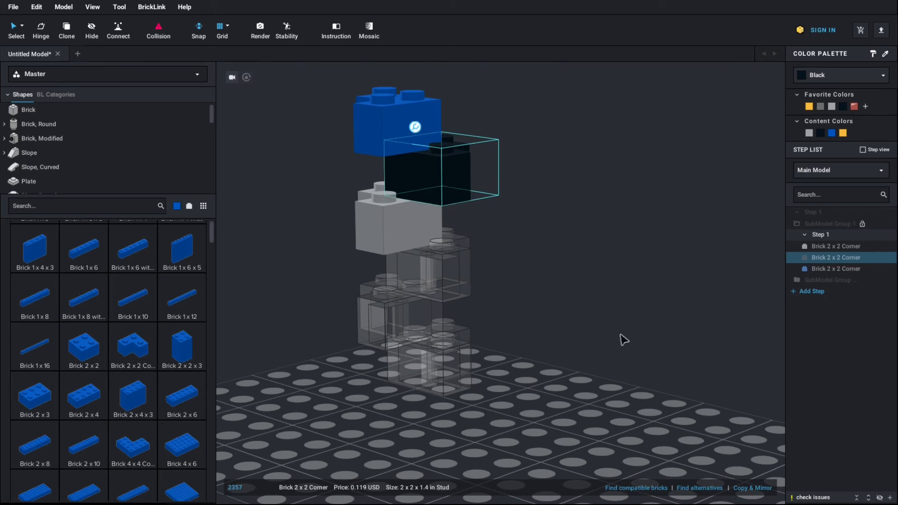
click(530, 426)
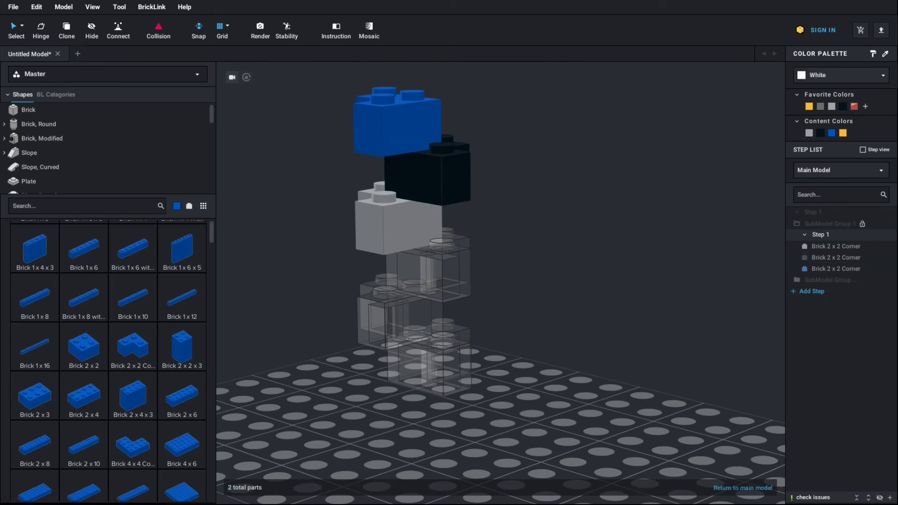
click(745, 491)
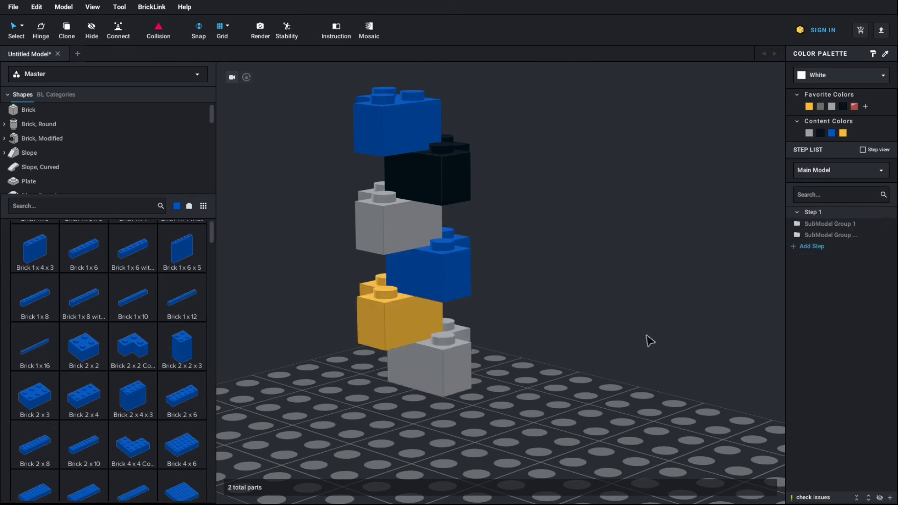
- Take the original submodel with the black brick off the tower and place it on the baseplate beside the mirrored one
right_drag(647, 336, 617, 264)
click(537, 214)
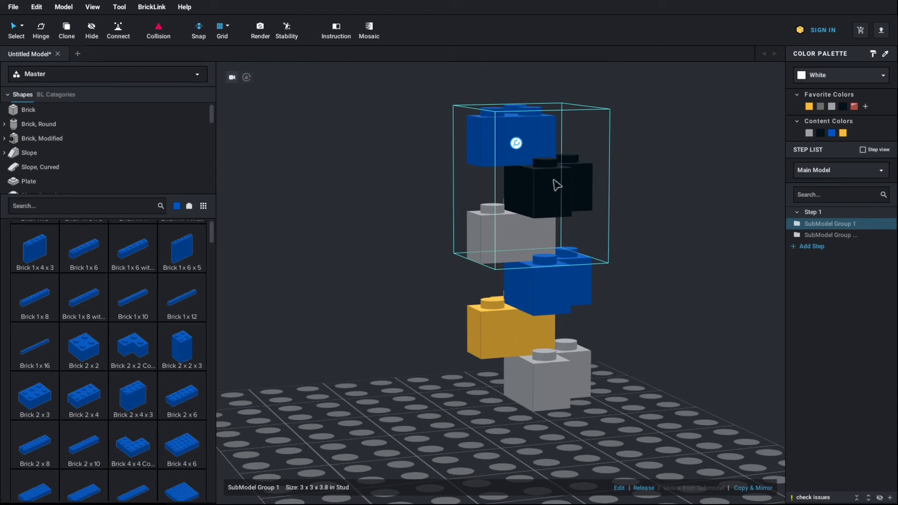
drag(527, 213, 374, 342)
right_drag(374, 342, 431, 280)
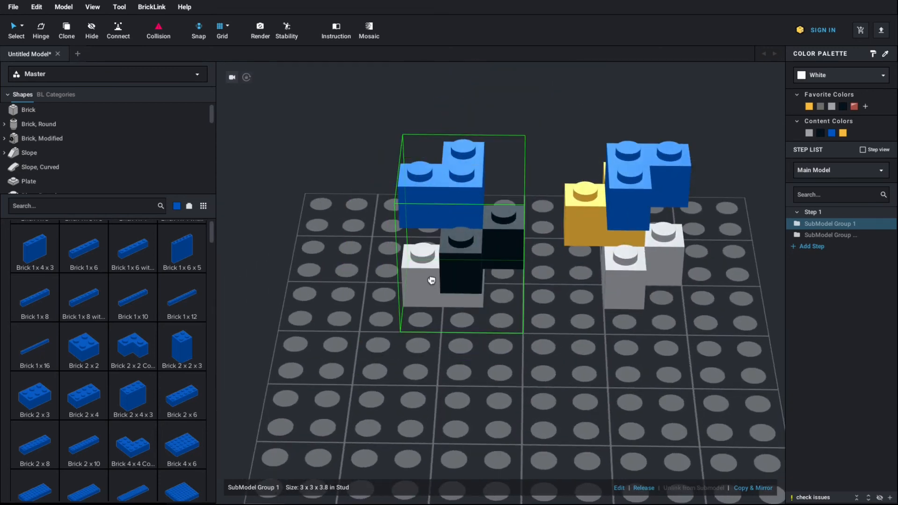
- Stack the mirrored submodel on top of the original one and check the tower from other sides
click(667, 325)
drag(628, 247, 475, 178)
right_drag(538, 315, 560, 325)
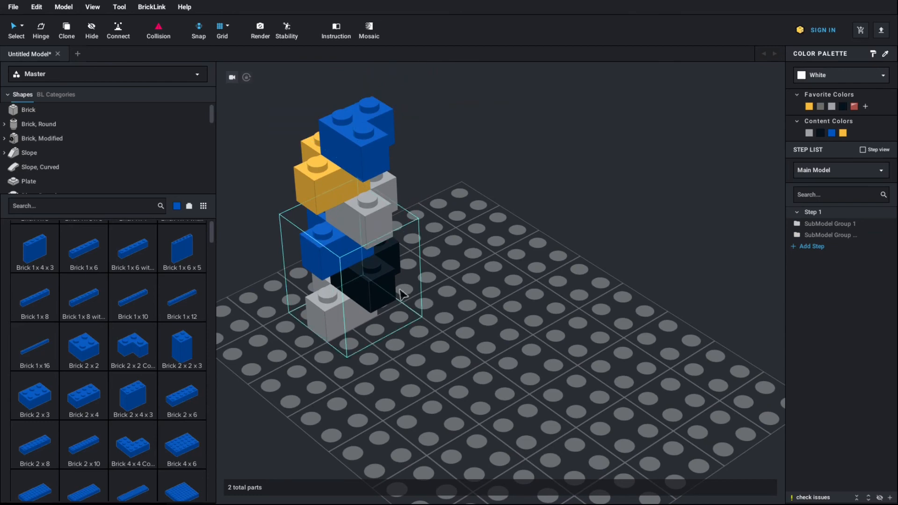
right_drag(485, 311, 436, 304)
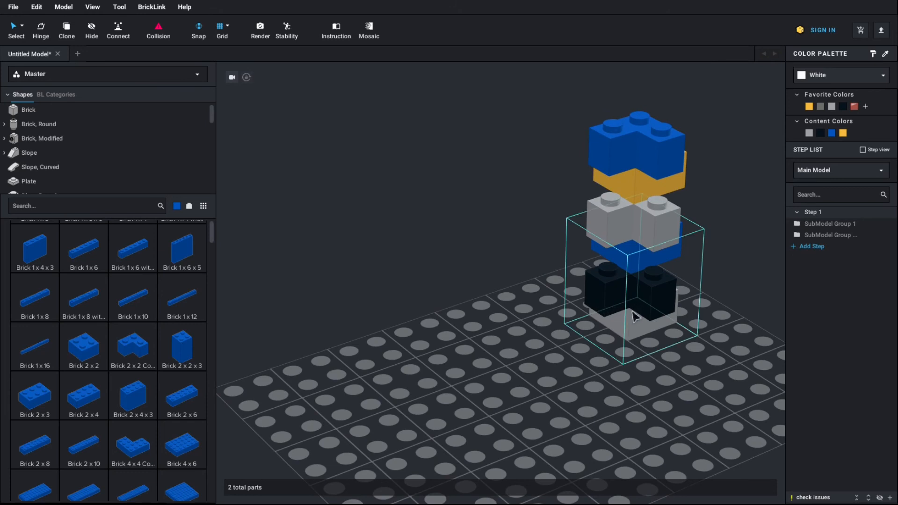
- Pull the original submodel out from under the mirrored one and set both down side by side on the baseplate
drag(635, 317, 431, 348)
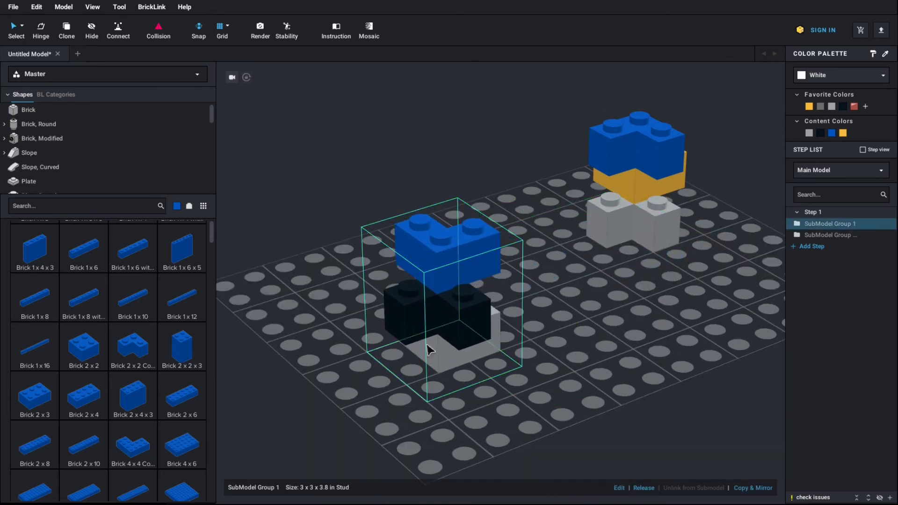
drag(663, 226, 605, 286)
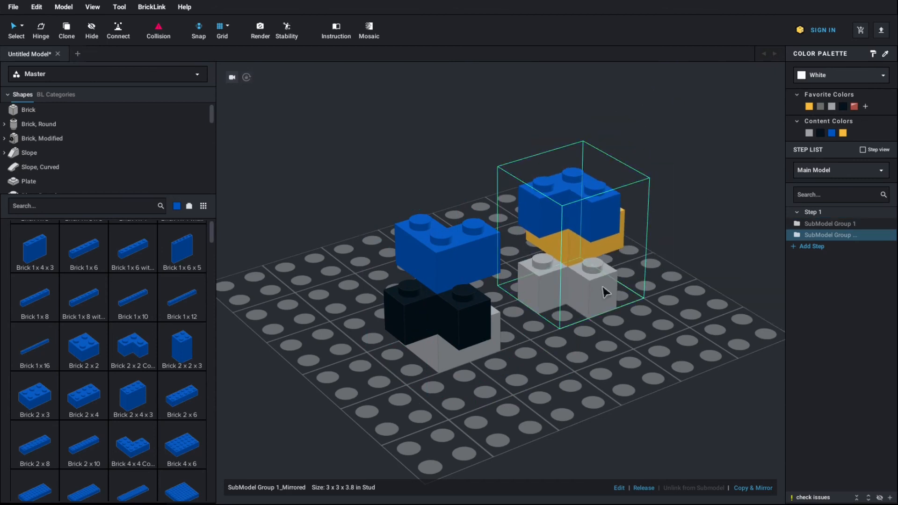
click(642, 374)
right_drag(640, 370, 617, 373)
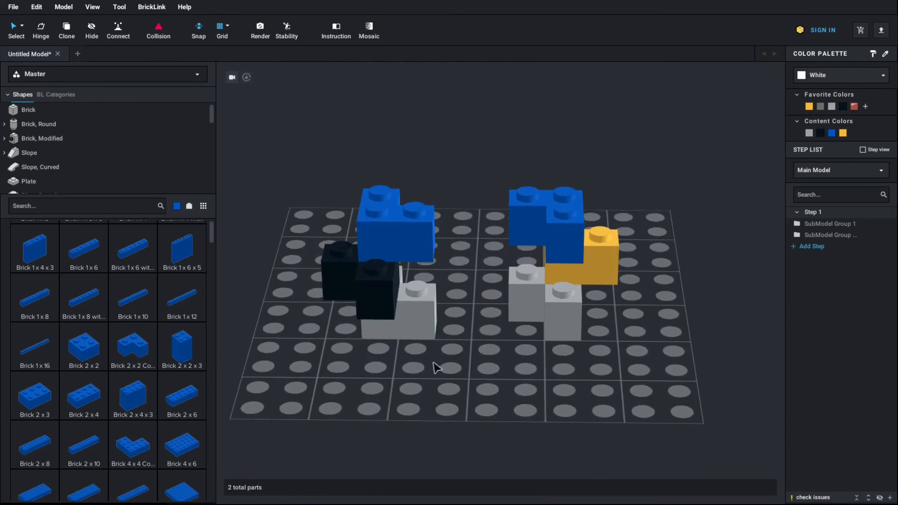
- Select the original and the mirrored submodel in turn and compare their brick layouts from different angles
click(318, 254)
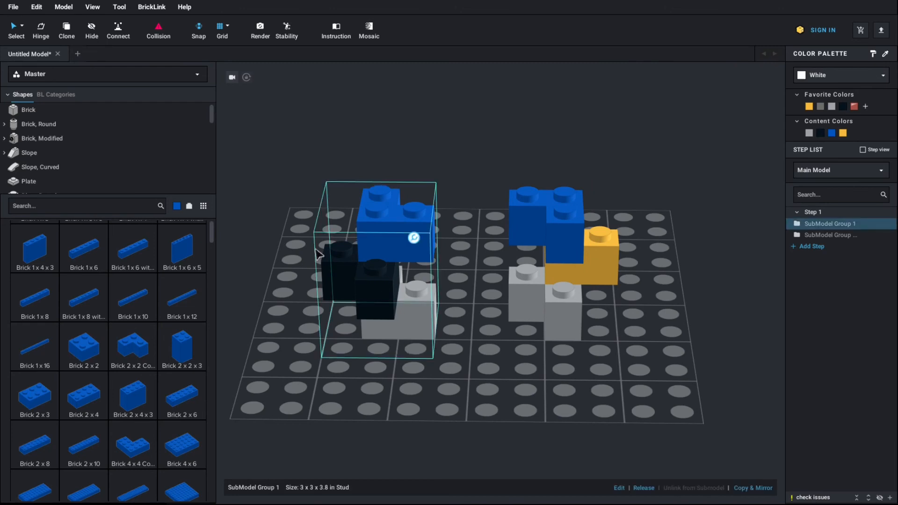
click(574, 247)
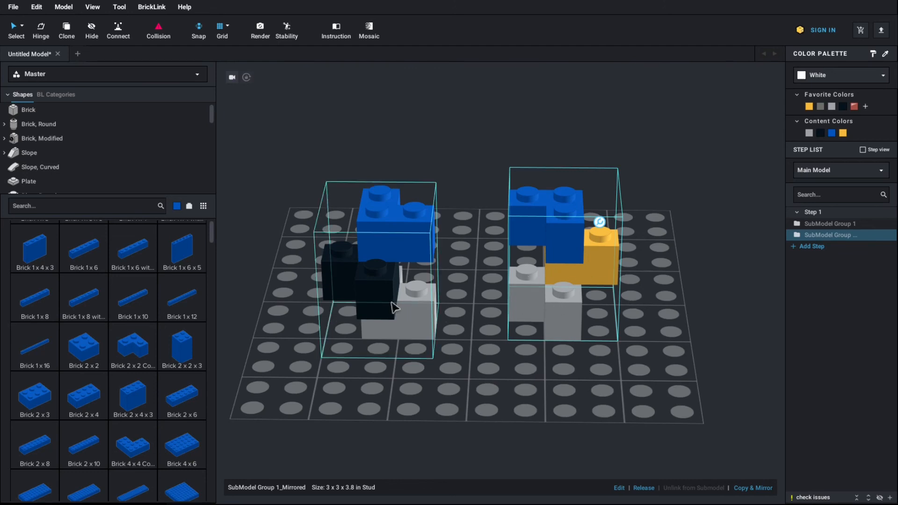
click(471, 352)
right_drag(470, 352, 453, 360)
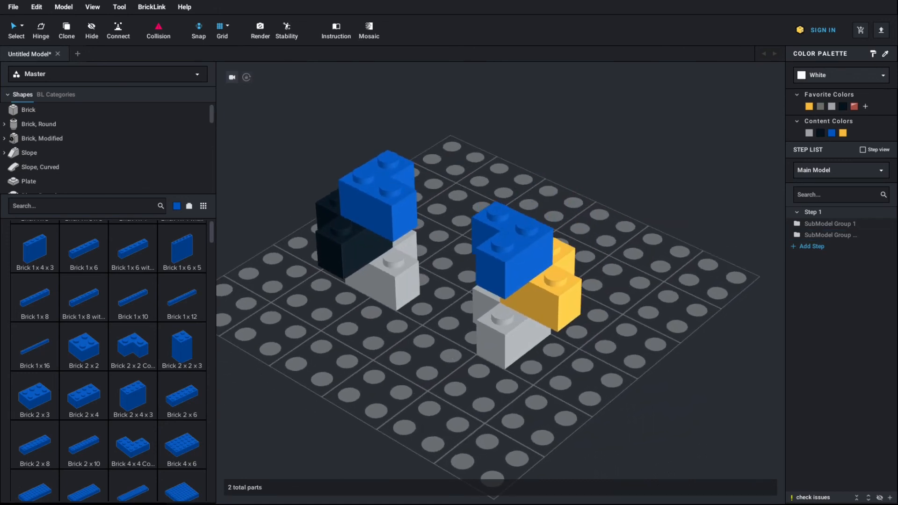
right_drag(453, 361, 520, 352)
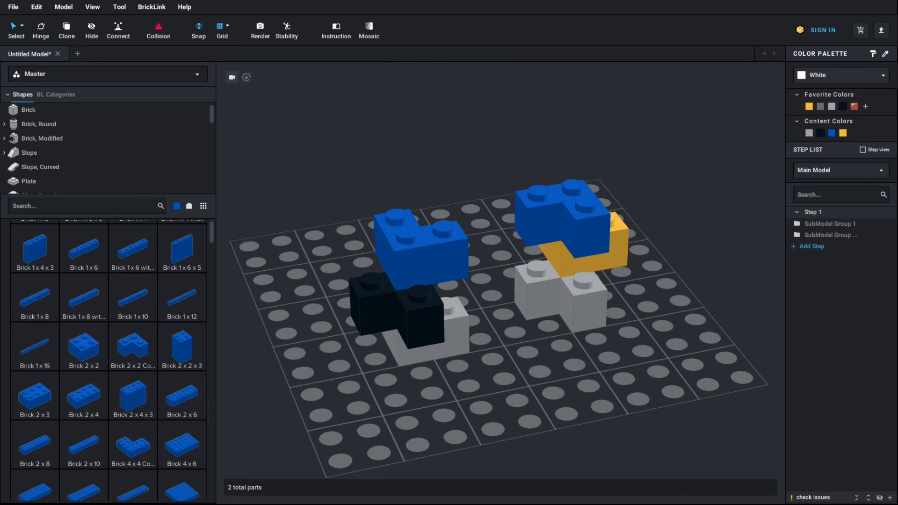
- Save the model in the Documents folder as tutorial 1
right_click(308, 200)
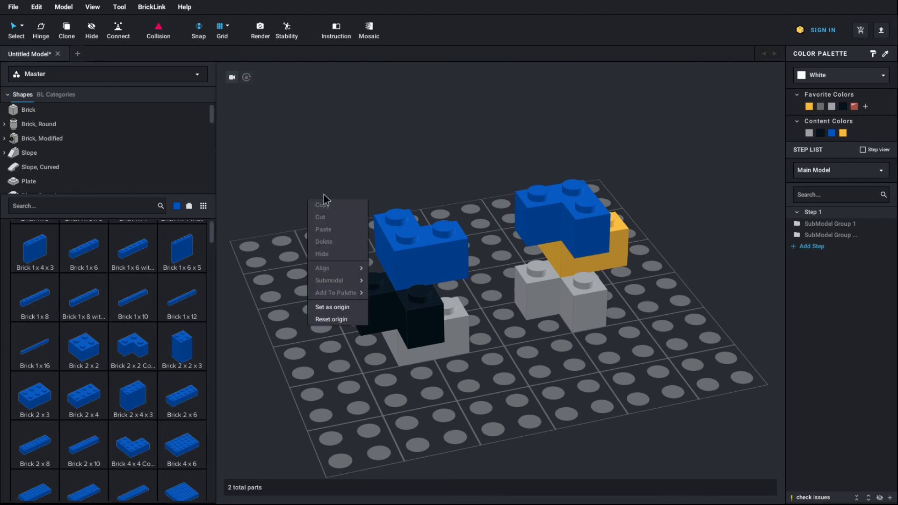
click(279, 167)
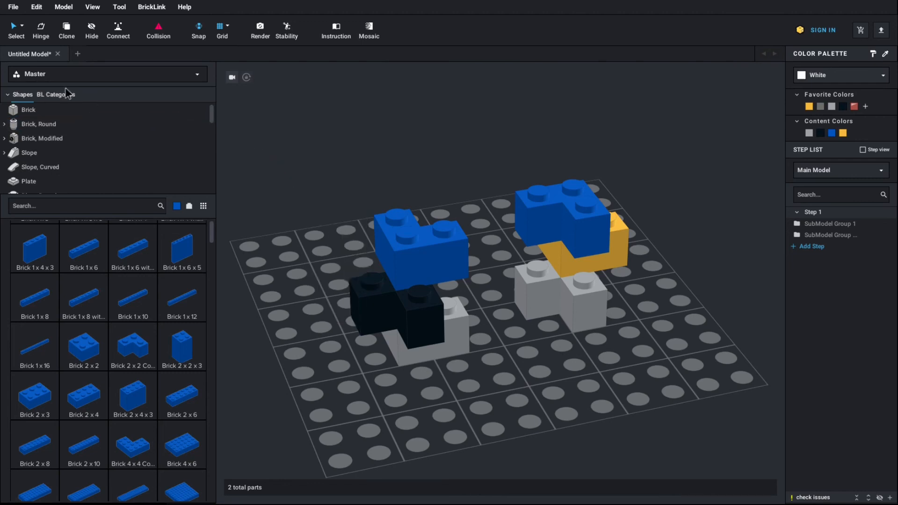
click(12, 7)
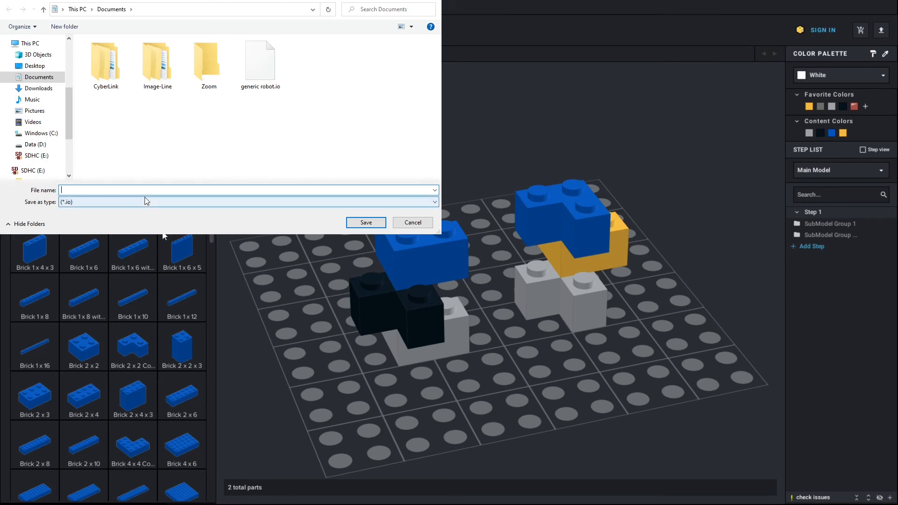
text(tutorial 1)
key(Return)
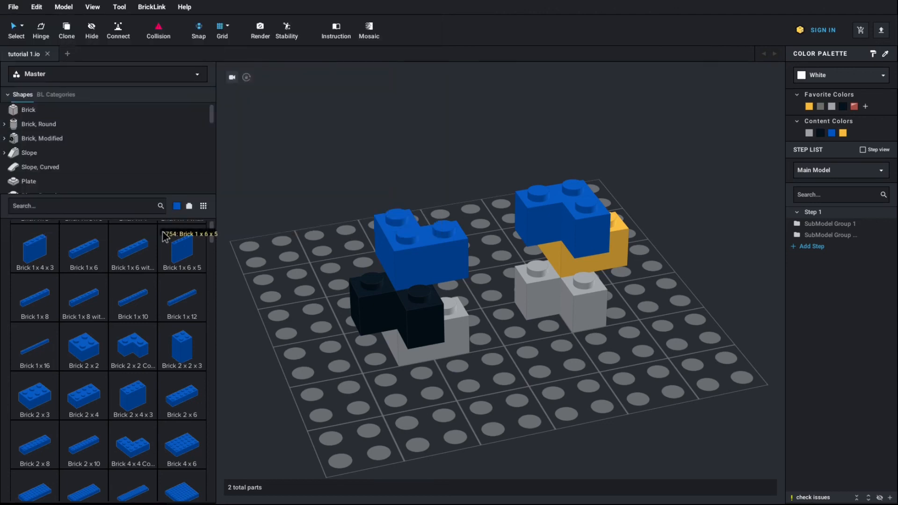
- Move the mirrored submodel flush against the original so their blue top bricks meet, and inspect the joined shape
mouse_move(287, 350)
right_down()
mouse_move(321, 357)
mouse_move(321, 345)
mouse_move(341, 347)
mouse_move(287, 356)
mouse_move(301, 345)
mouse_move(321, 357)
mouse_move(294, 350)
right_up()
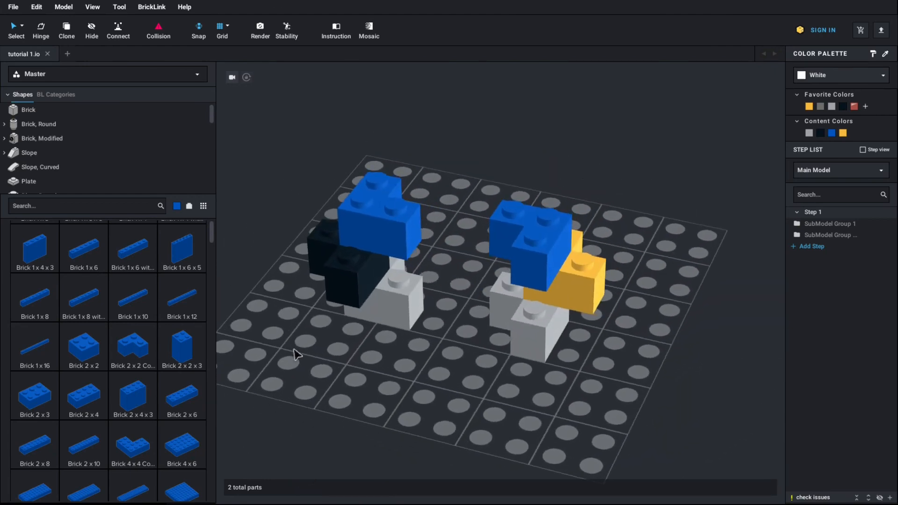
right_drag(377, 357, 383, 375)
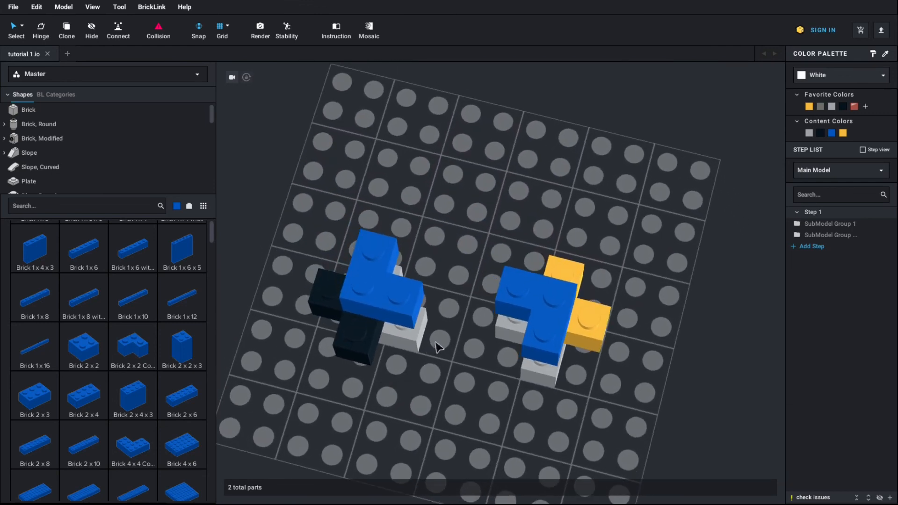
right_drag(439, 347, 466, 353)
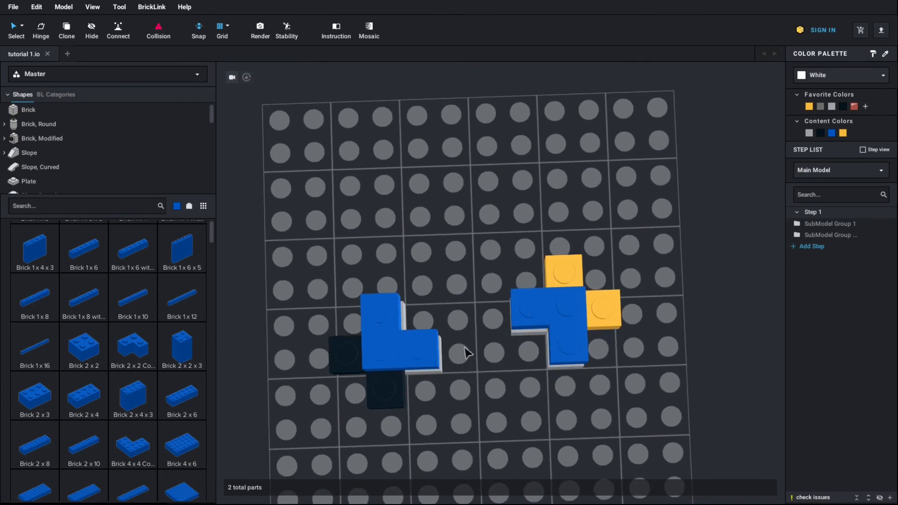
drag(545, 325, 471, 325)
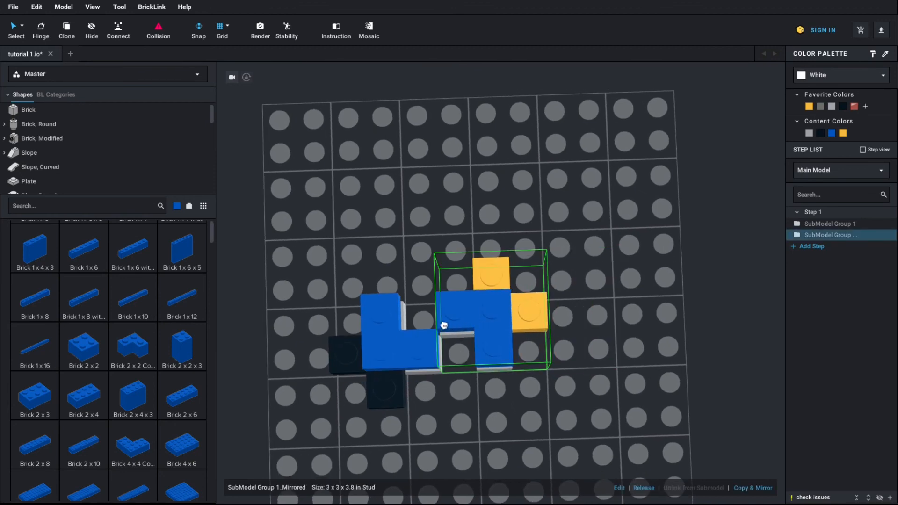
click(637, 327)
right_drag(637, 327, 602, 309)
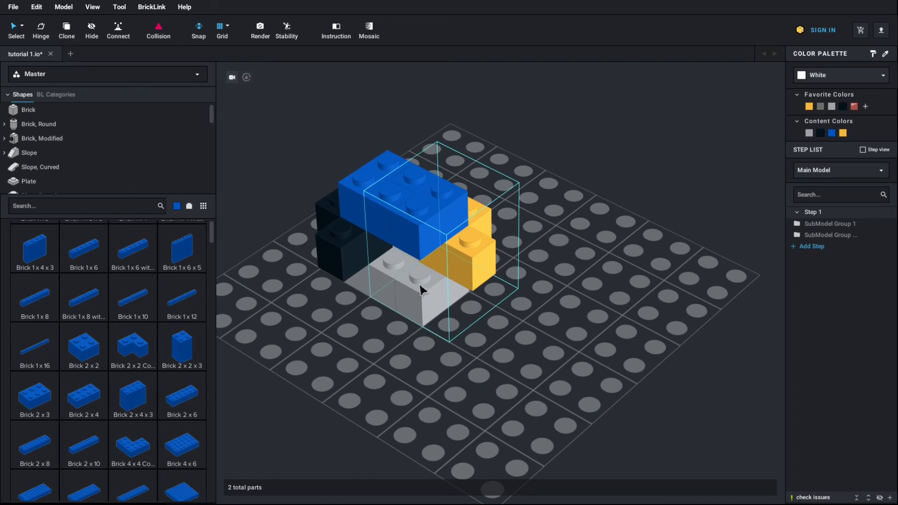
mouse_move(416, 283)
right_down()
mouse_move(431, 310)
mouse_move(422, 292)
right_up()
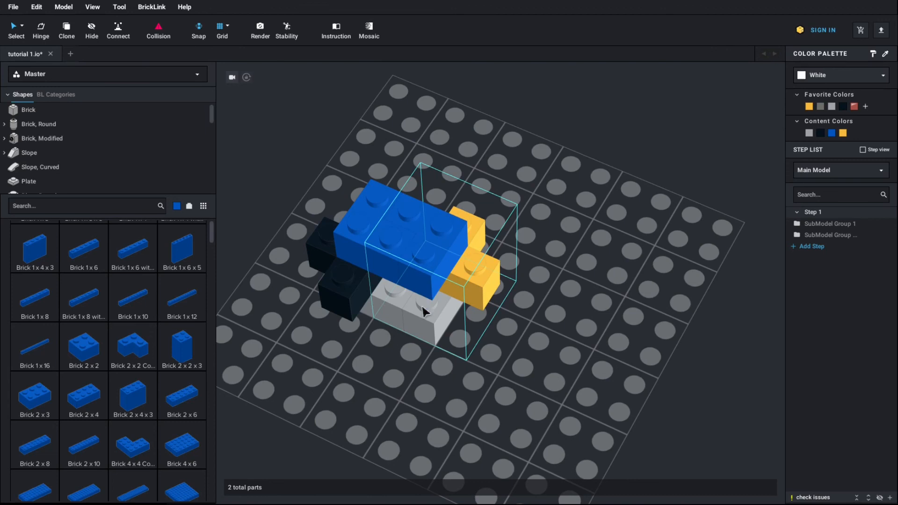
- Move the mirrored submodel away from the original to a free spot on the baseplate and deselect it
drag(426, 313, 548, 359)
click(459, 382)
mouse_move(458, 383)
right_down()
mouse_move(475, 373)
mouse_move(551, 369)
mouse_move(449, 384)
right_up()
- Examine the two separated submodels from all sides to compare the original with its mirrored copy
click(511, 335)
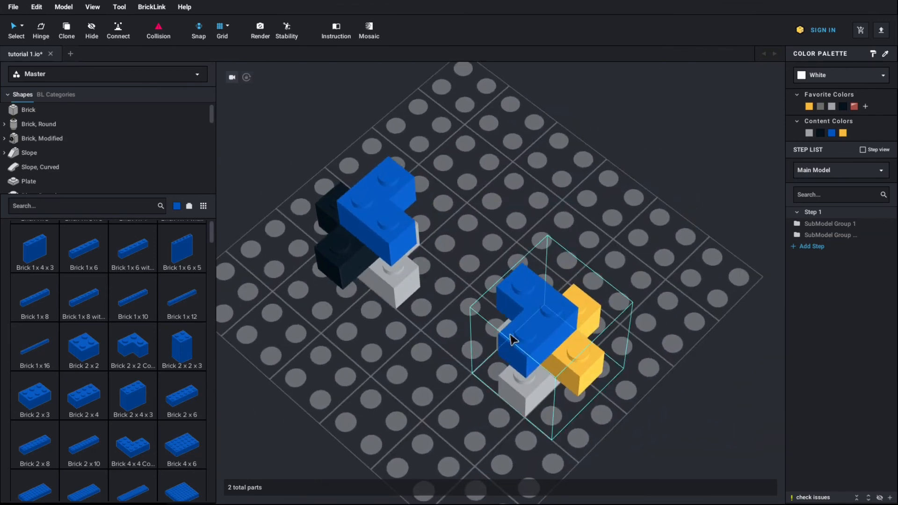
click(558, 271)
click(537, 311)
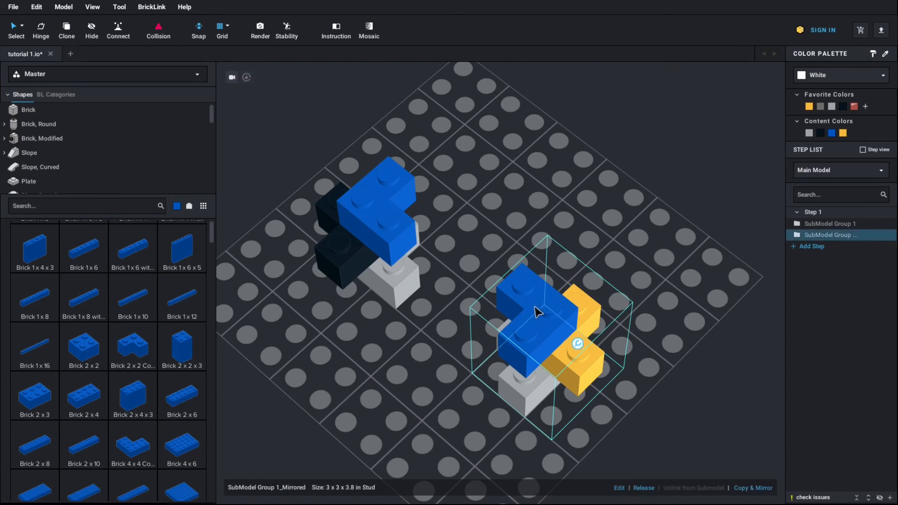
click(406, 357)
right_drag(419, 358, 361, 339)
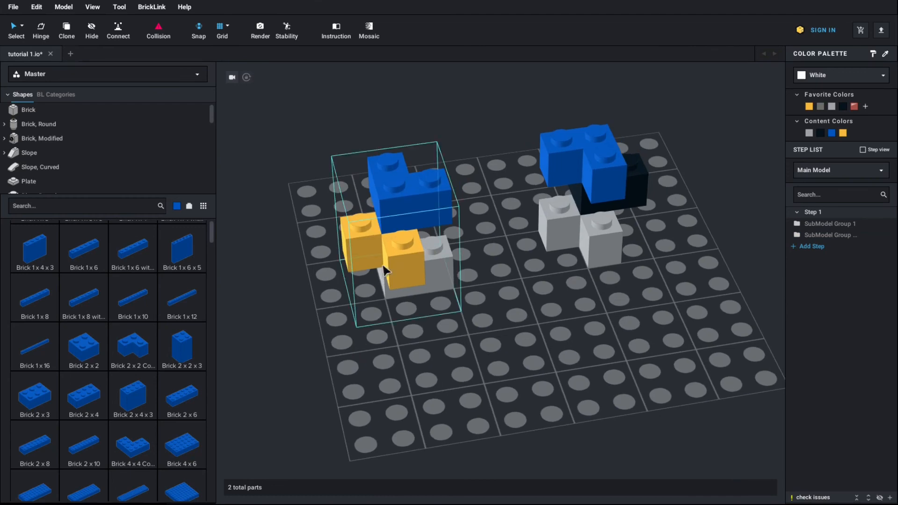
right_drag(448, 251, 576, 257)
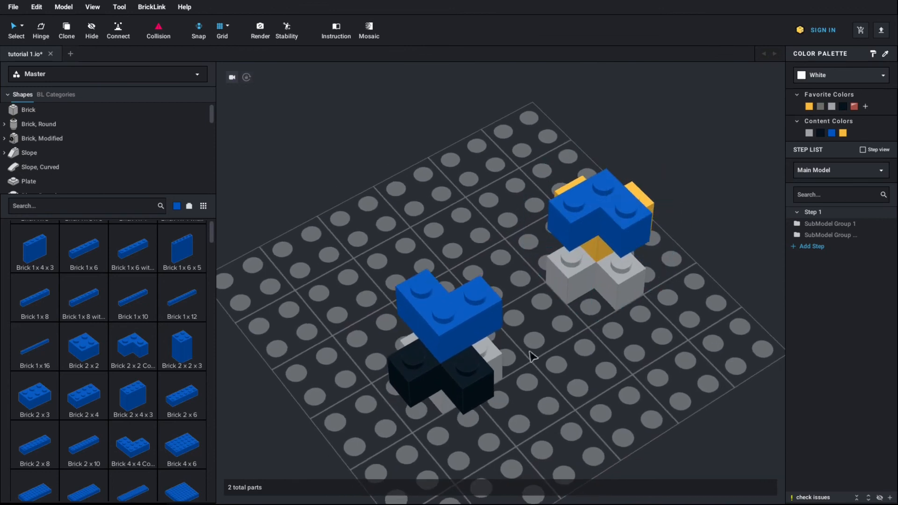
right_drag(531, 359, 560, 347)
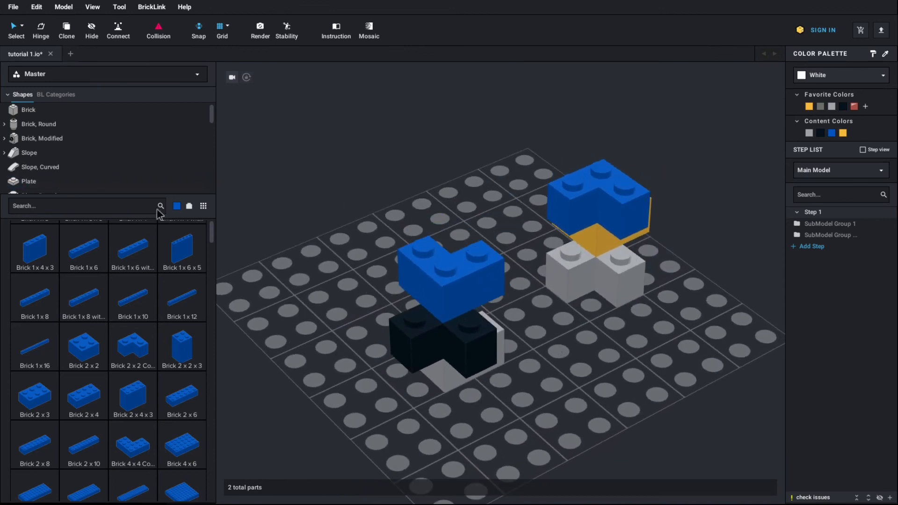
right_drag(538, 284, 463, 315)
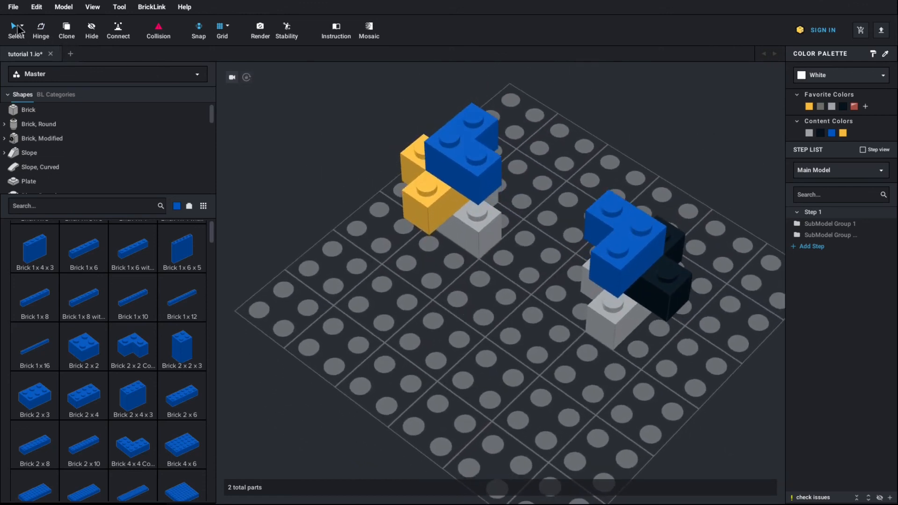